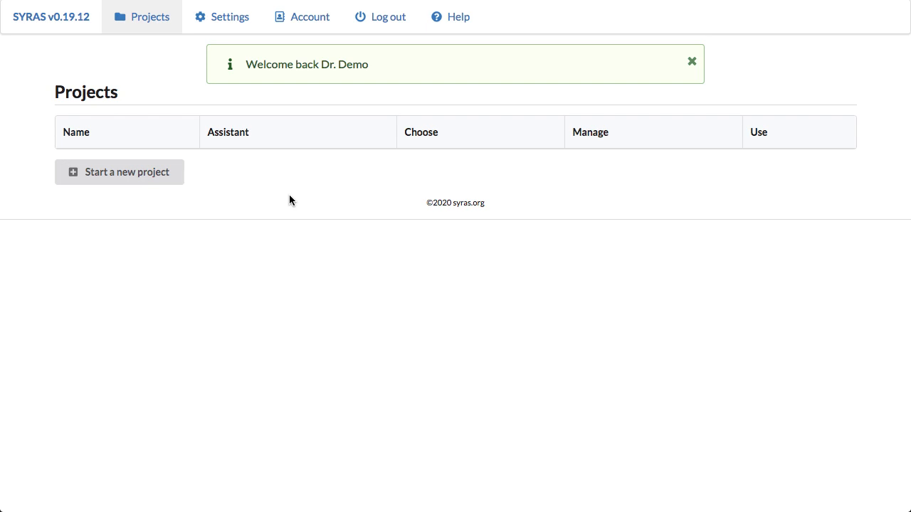
Step: Create a project named "Deduping demo" with standard article presentation and open its management page
left_click(123, 176)
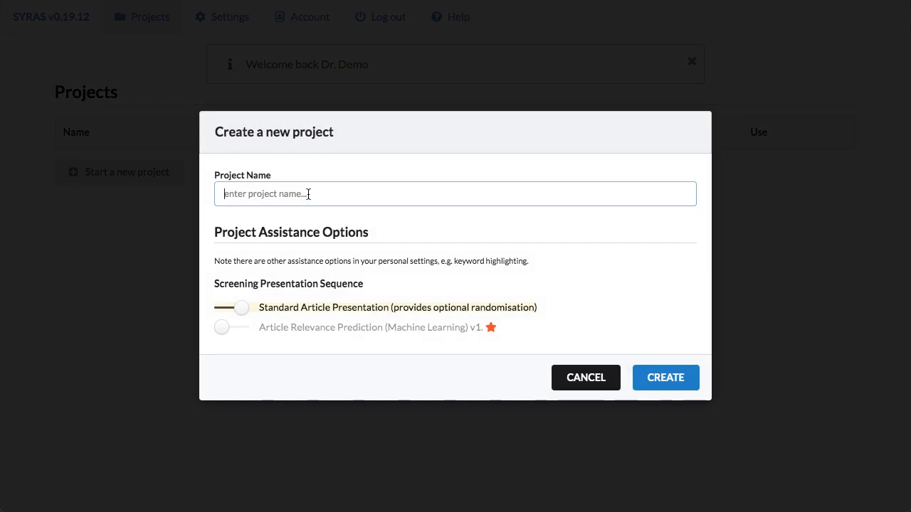
type("Deduping de")
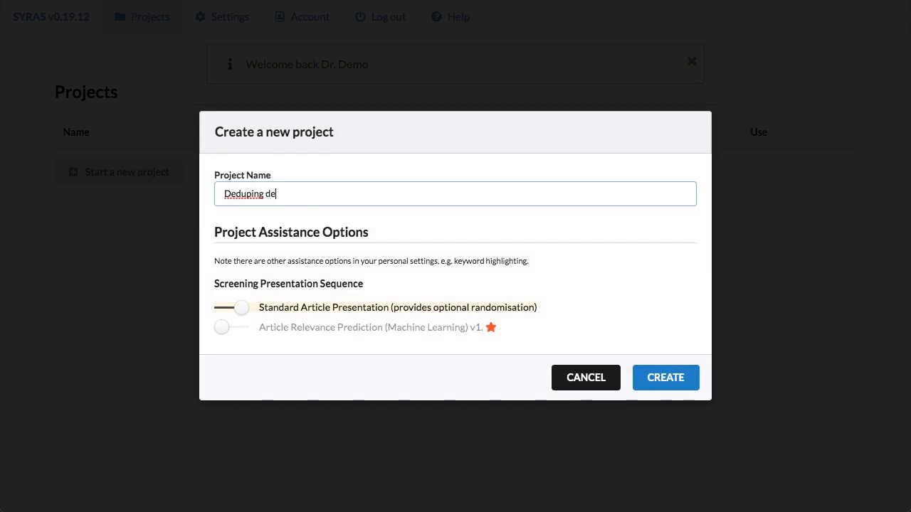
type("mo")
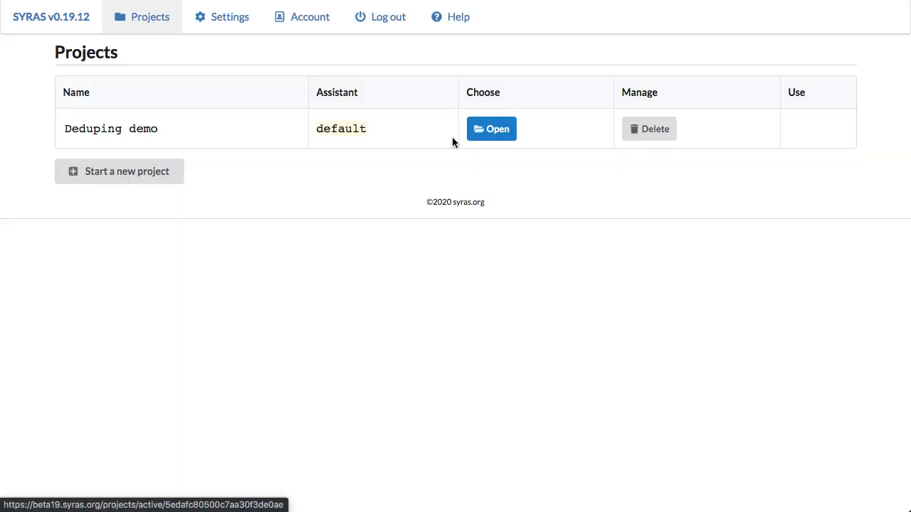
left_click(491, 128)
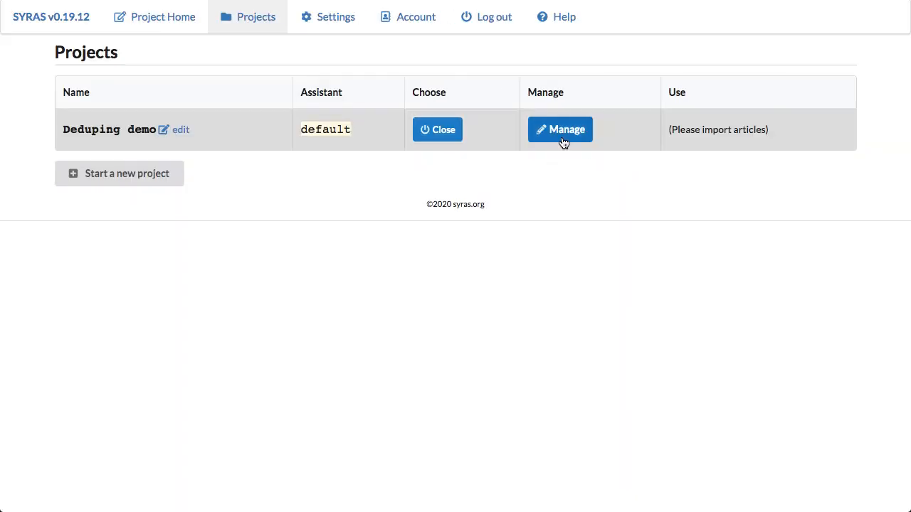
left_click(563, 140)
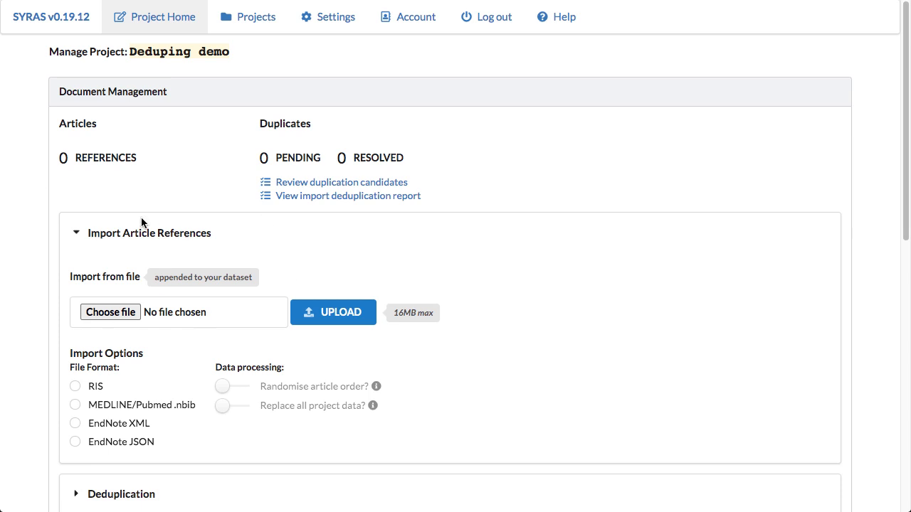
Step: Import the article references from pubmed(457).xml in EndNote XML format
left_click(200, 318)
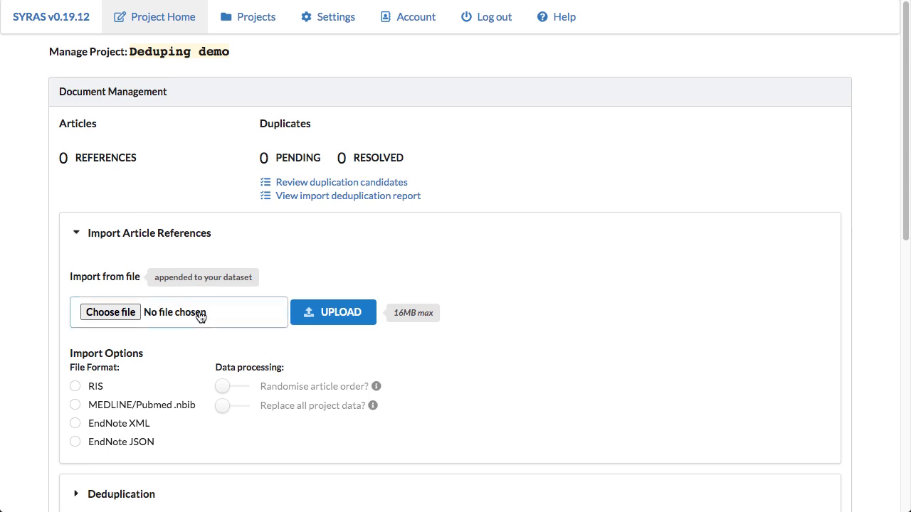
double_click(170, 75)
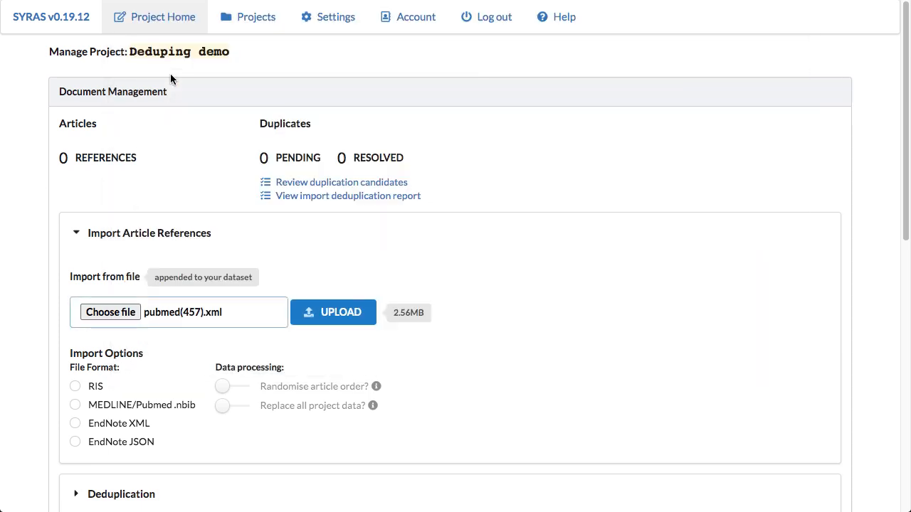
left_click(107, 423)
left_click(316, 325)
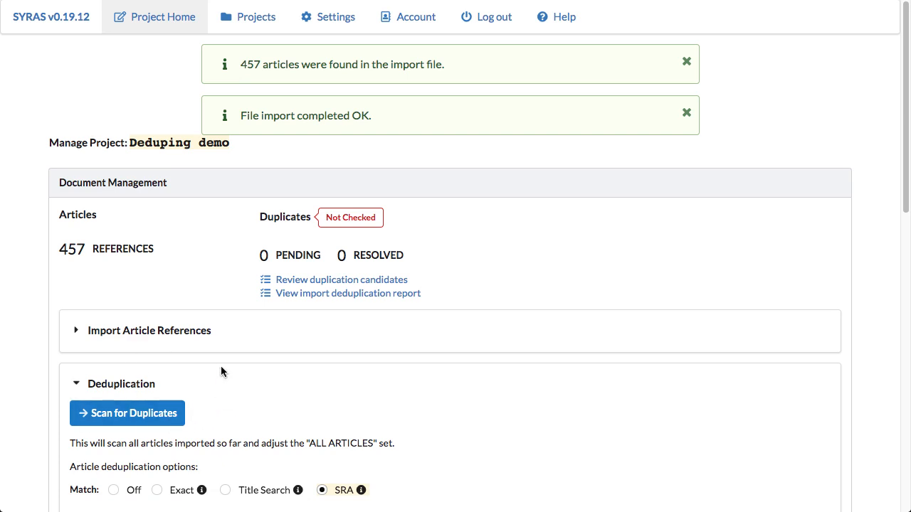
Step: Import the psycInfo(421).xml references in EndNote XML format, adding them to the project's dataset
left_click(221, 387)
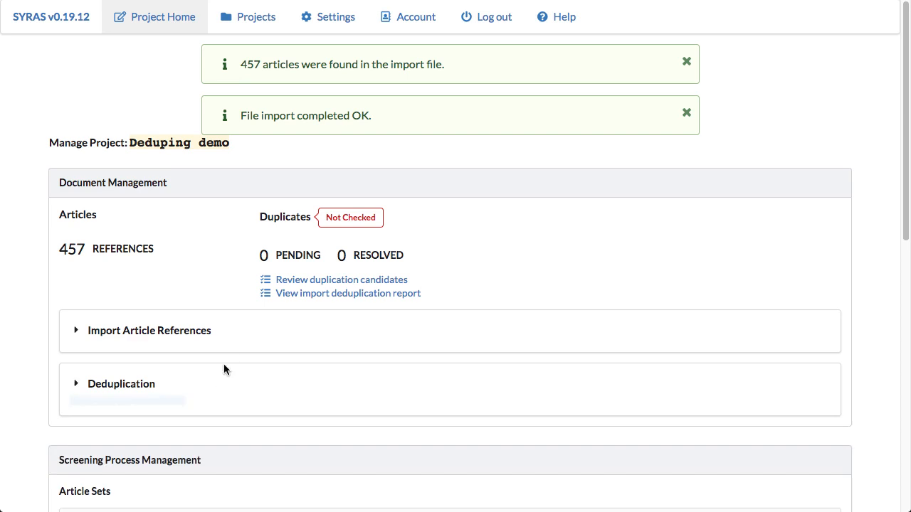
left_click(230, 331)
scroll(229, 343, "down", 1)
scroll(229, 343, "down", 2)
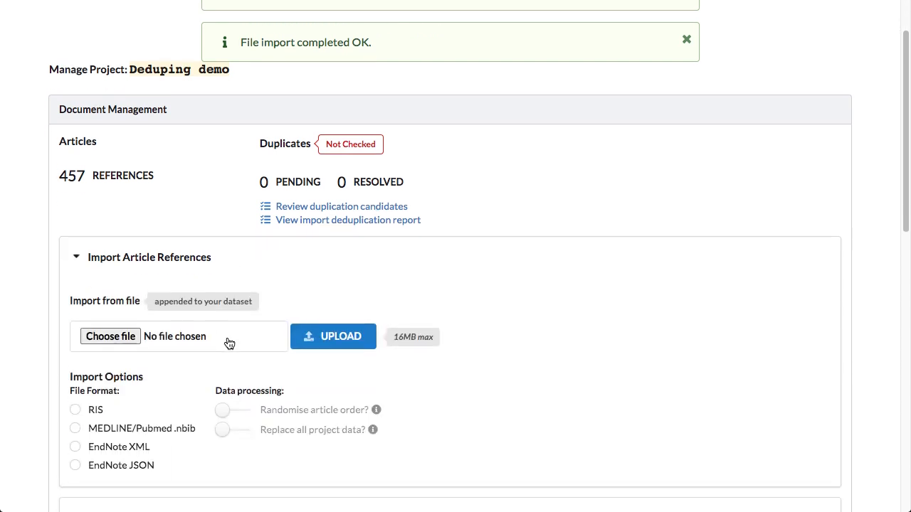
left_click(187, 339)
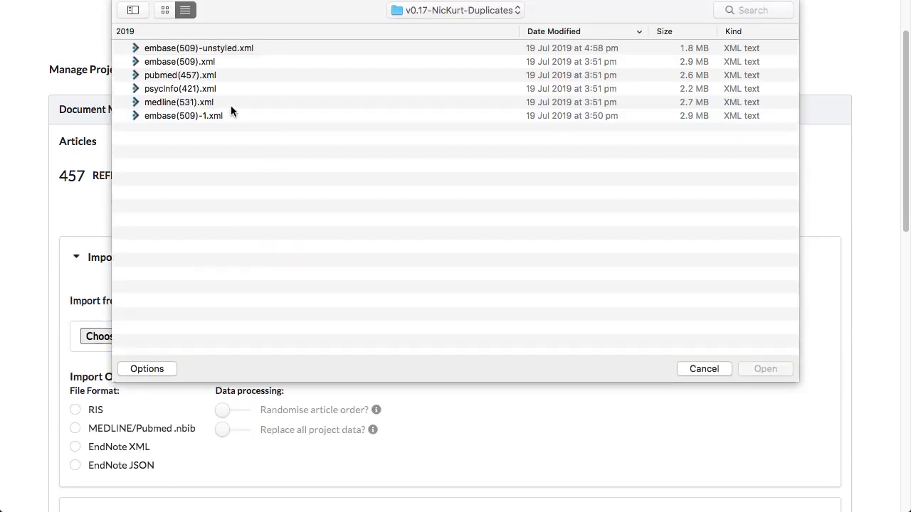
double_click(181, 88)
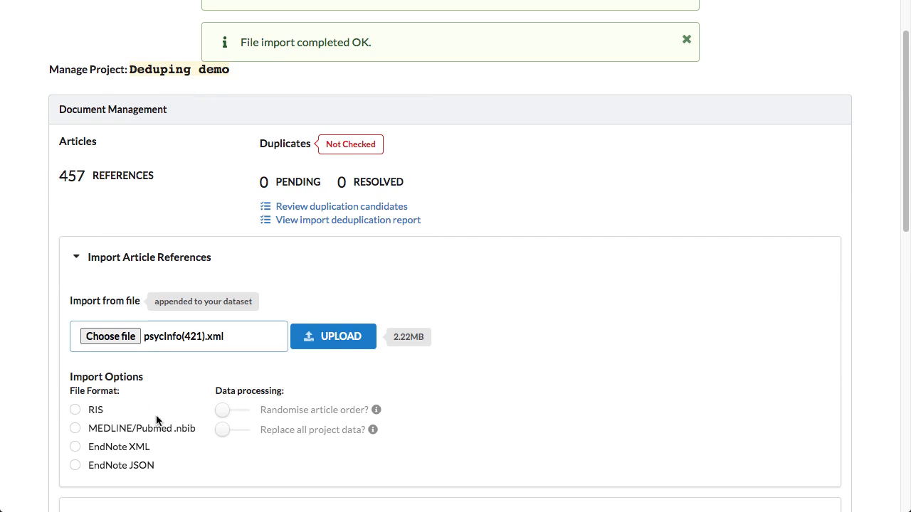
left_click(119, 448)
left_click(326, 350)
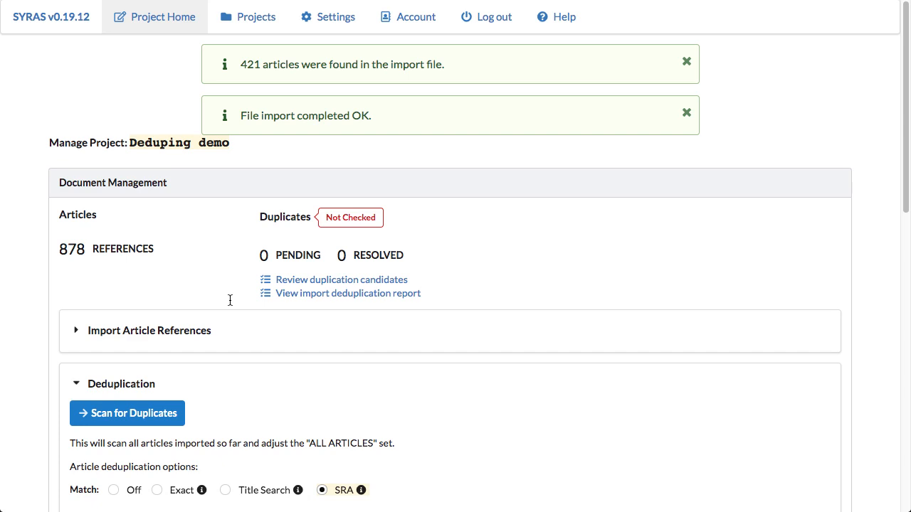
Step: Add the references from medline(531).xml to the dataset as an EndNote XML import
left_click(240, 388)
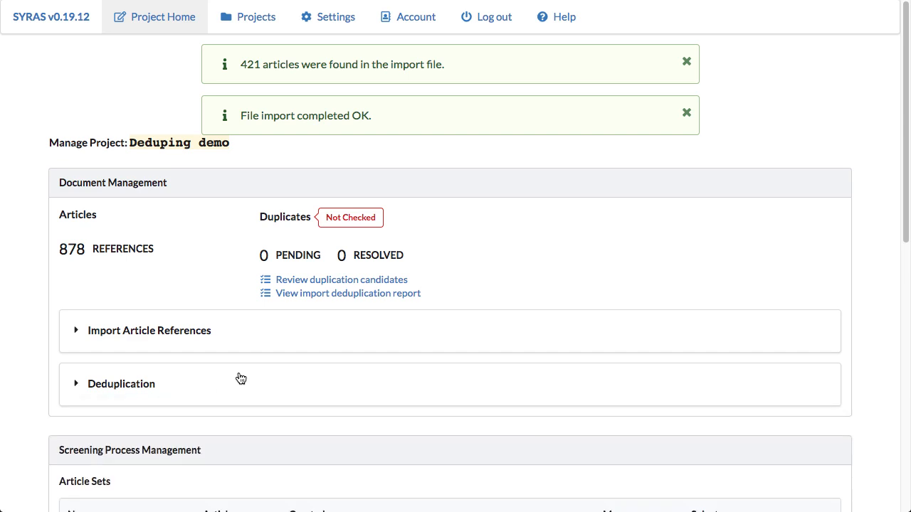
left_click(243, 340)
scroll(242, 339, "down", 1)
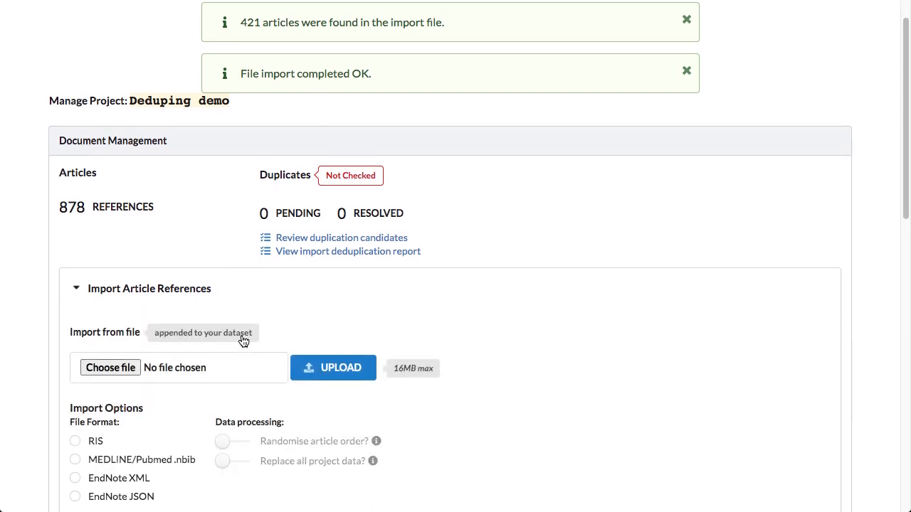
left_click(182, 368)
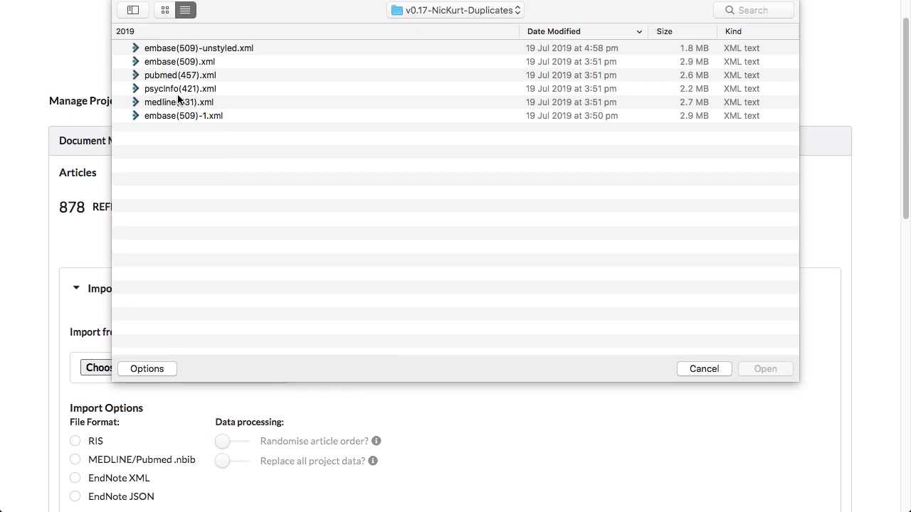
left_click(171, 103)
double_click(171, 103)
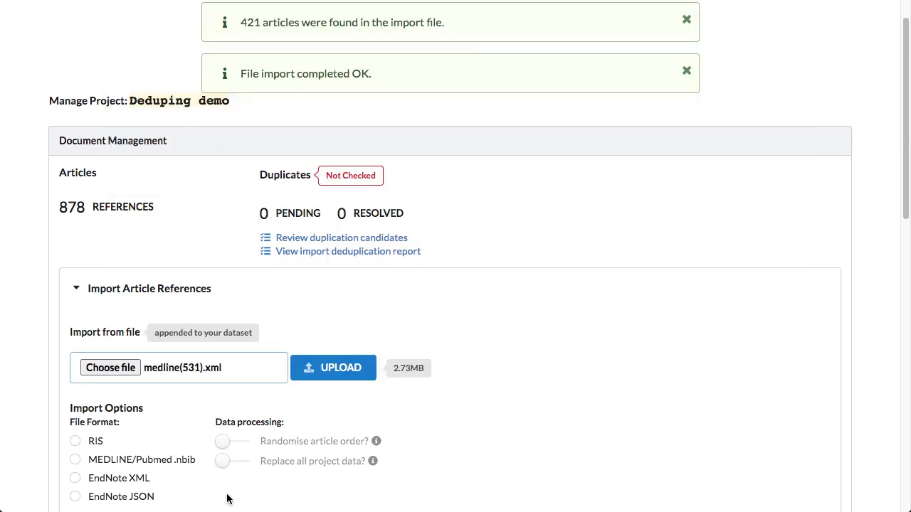
left_click(113, 477)
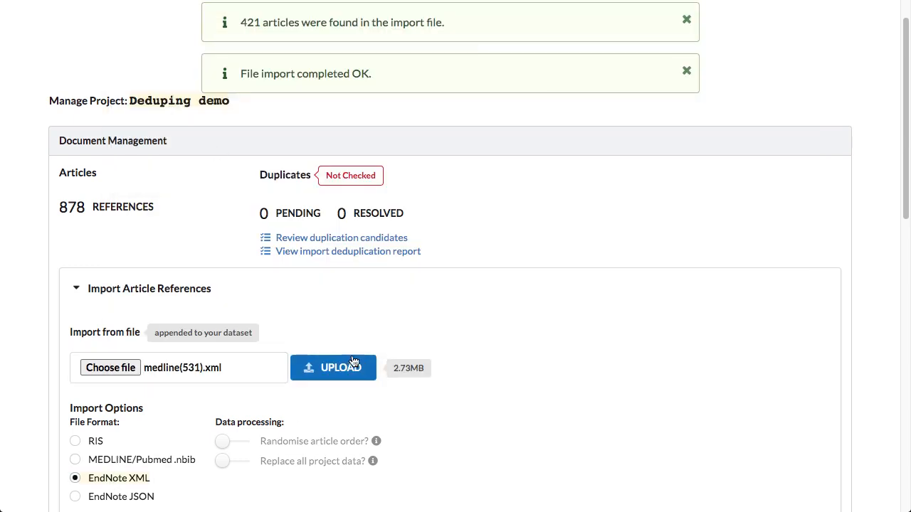
left_click(330, 371)
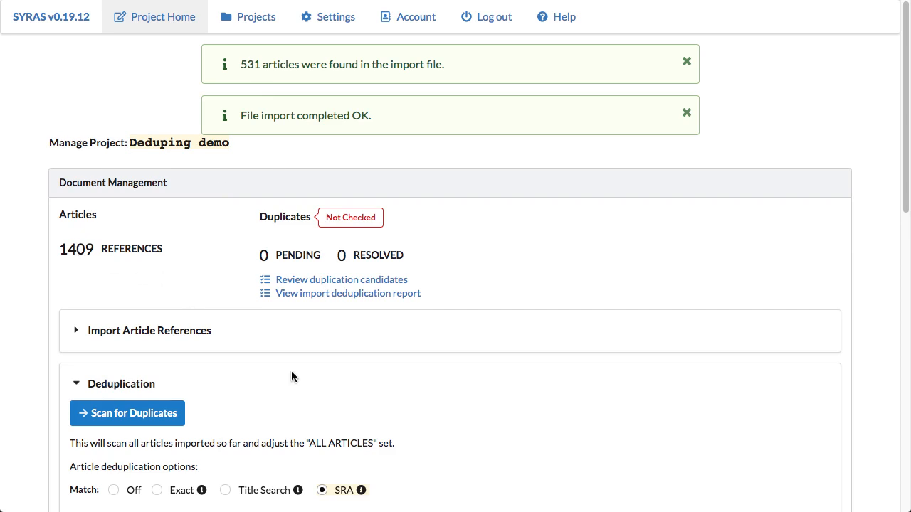
Step: Scan all imported articles for duplicates using SRA matching and the Review action, and bring up the pending duplicate candidates
scroll(291, 370, "down", 3)
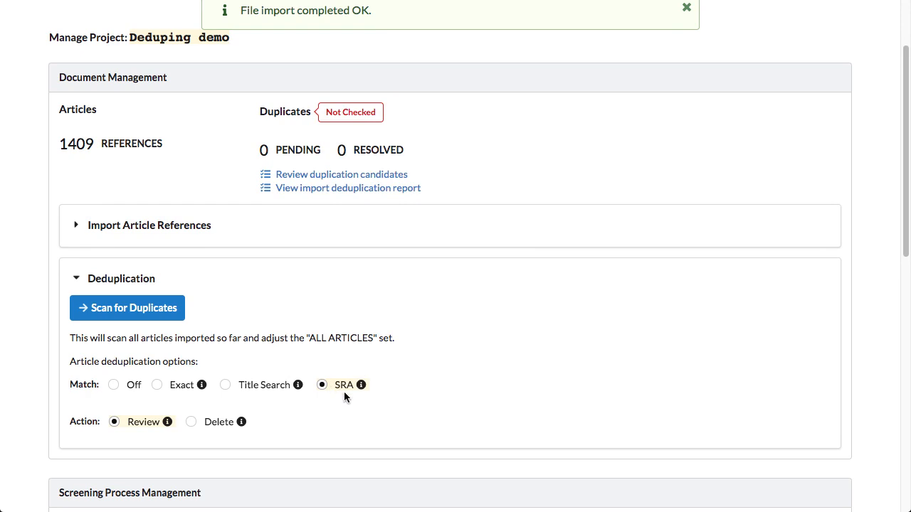
mouse_move(361, 387)
mouse_move(297, 386)
mouse_move(202, 384)
mouse_move(167, 425)
mouse_move(241, 422)
mouse_move(362, 385)
left_click(130, 311)
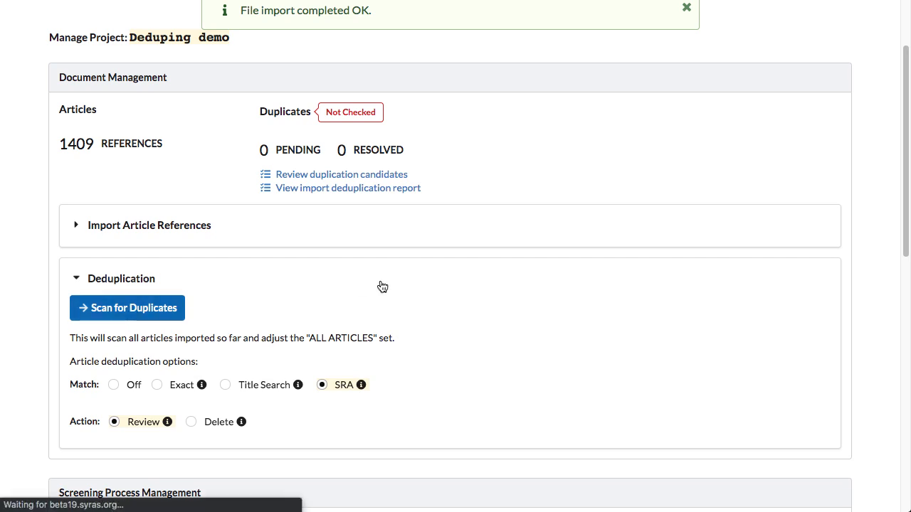
scroll(383, 286, "up", 2)
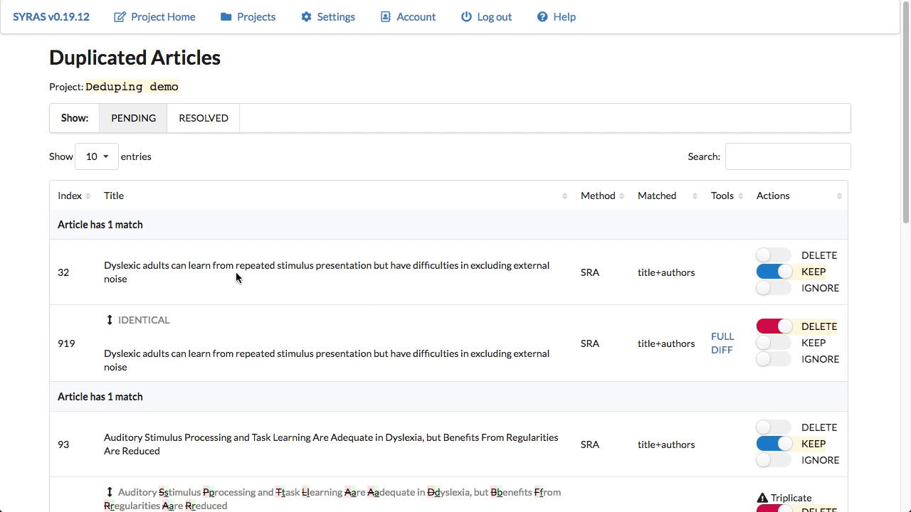
Step: Examine the pending duplicates page, including its paging and the index numbers, match method and matched fields of the first article pair
scroll(236, 273, "down", 1)
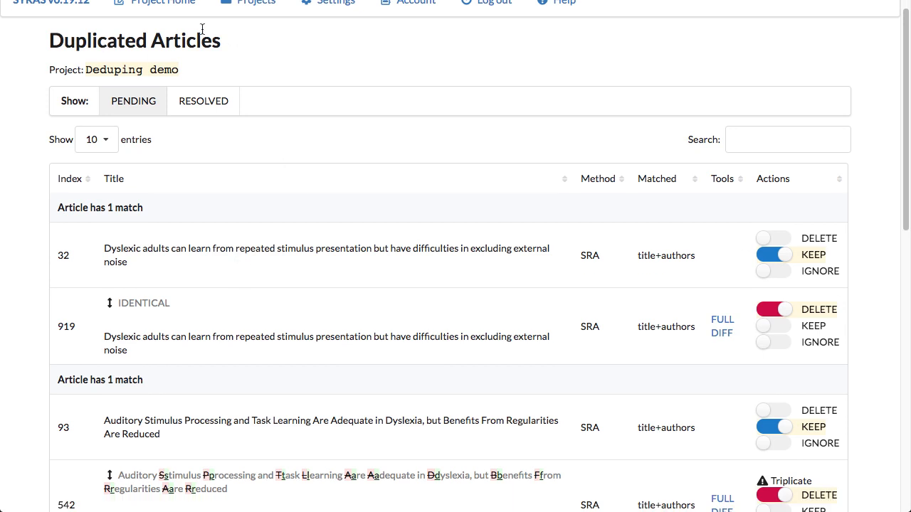
scroll(216, 60, "up", 1)
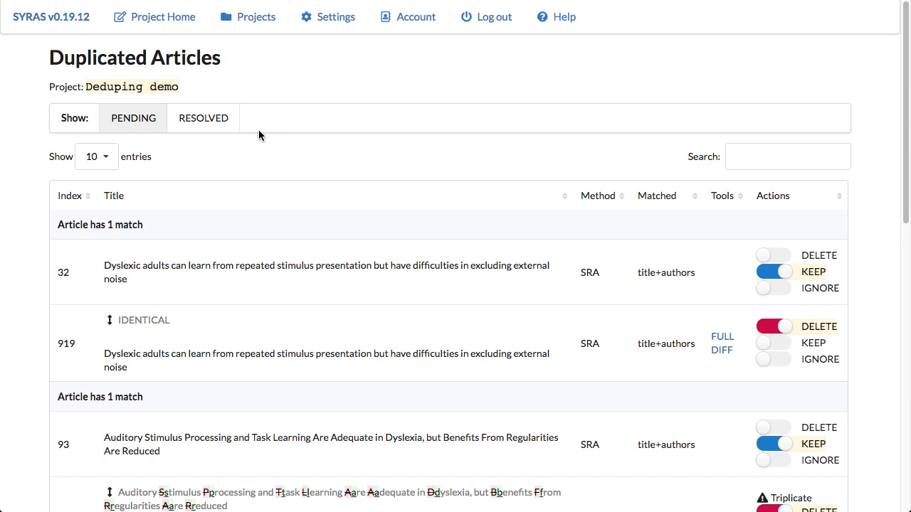
scroll(278, 163, "down", 3)
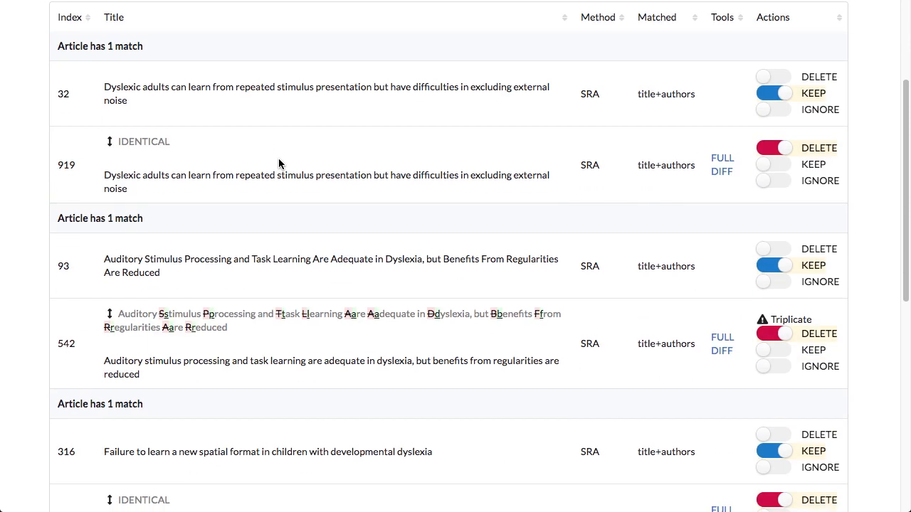
scroll(278, 163, "down", 6)
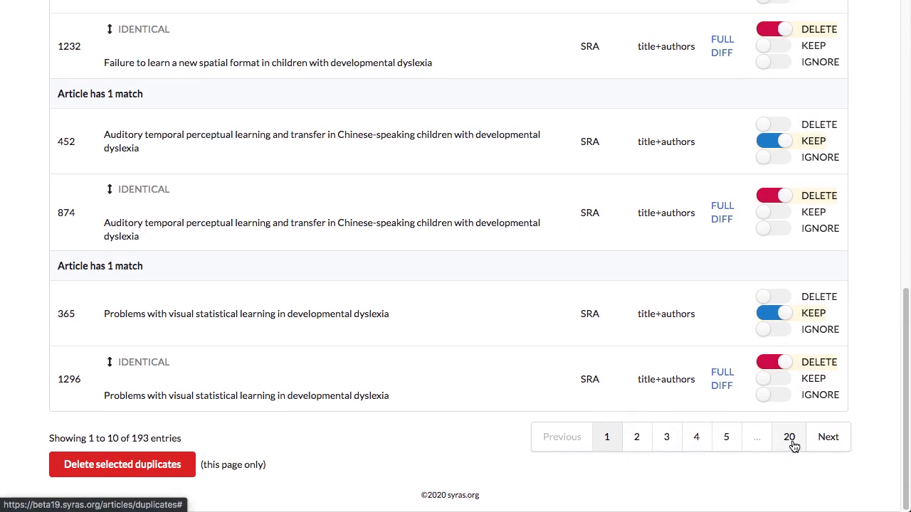
scroll(392, 311, "up", 10)
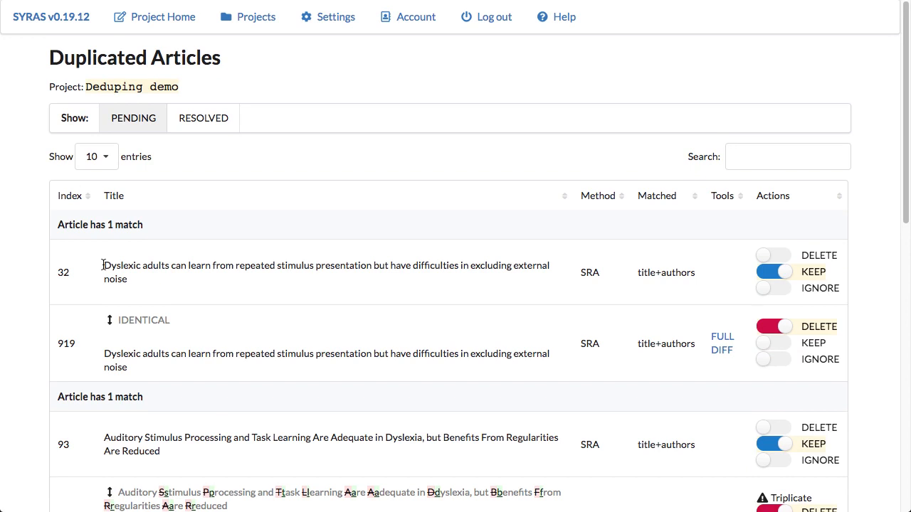
double_click(64, 273)
left_click(64, 273)
double_click(74, 346)
left_click(81, 348)
left_click(635, 273)
scroll(668, 290, "down", 15)
scroll(668, 289, "up", 15)
Step: Review the marked title differences and the preselected keep or delete actions across the candidate pairs, particularly articles 93 and 542
scroll(141, 321, "down", 2)
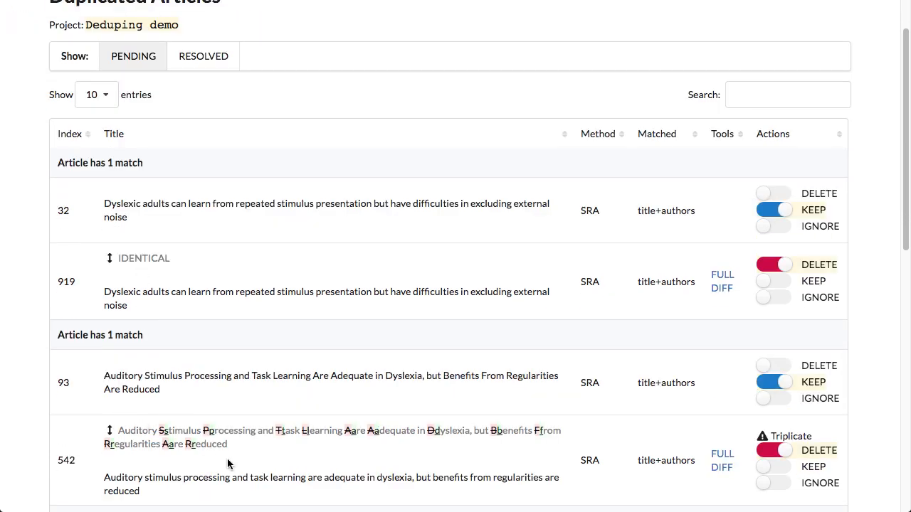
scroll(265, 471, "down", 1)
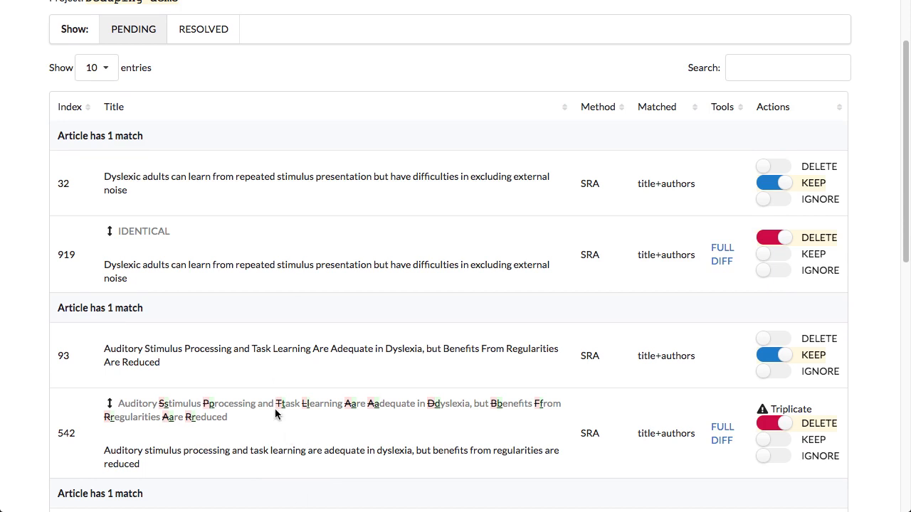
scroll(275, 414, "up", 2)
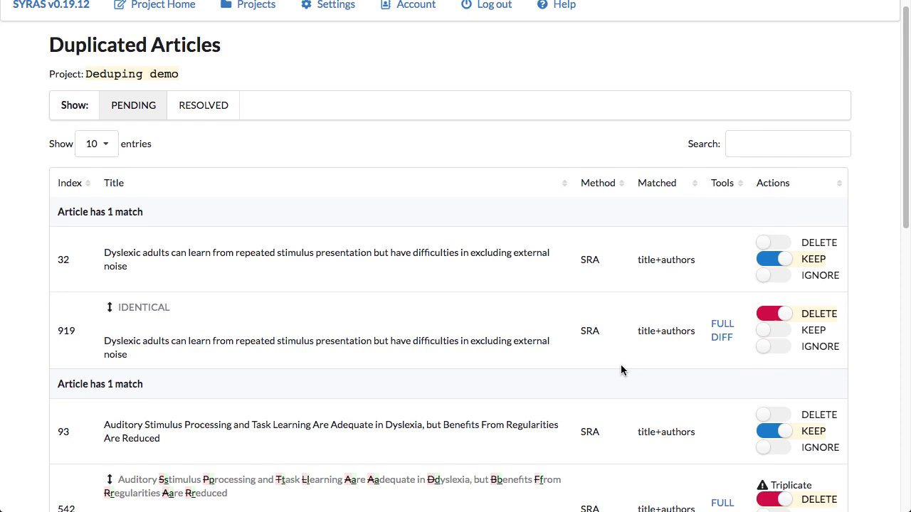
scroll(620, 370, "down", 2)
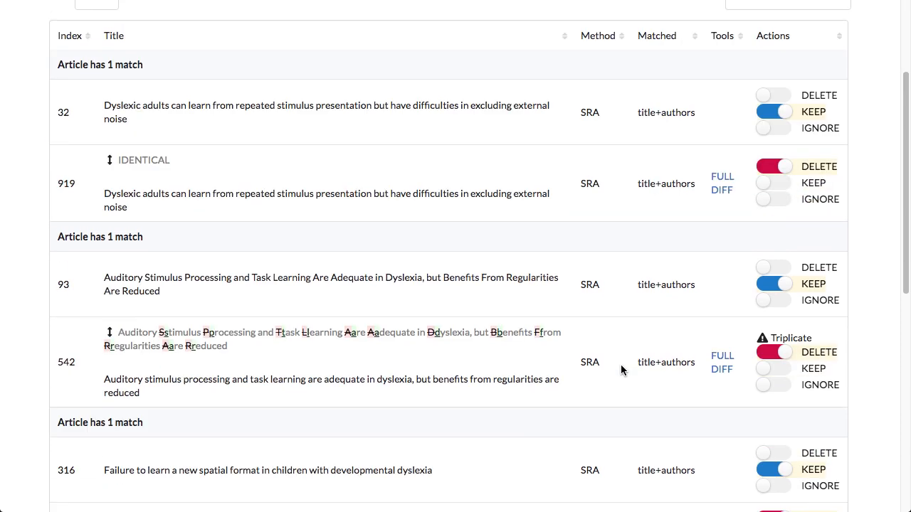
scroll(621, 369, "down", 3)
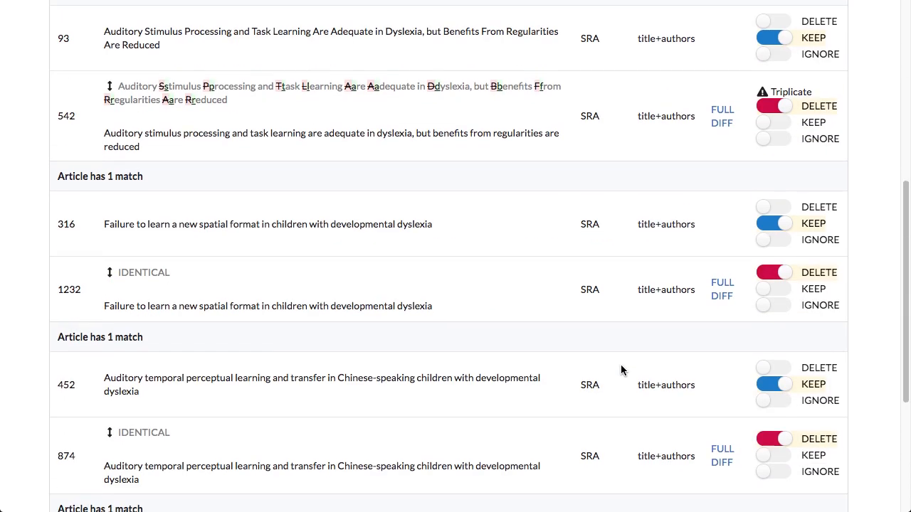
scroll(621, 369, "down", 3)
scroll(620, 369, "up", 7)
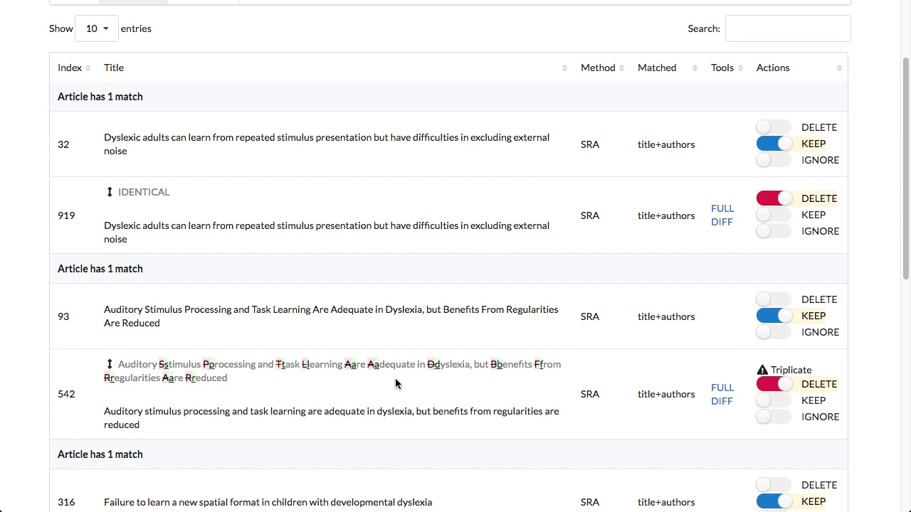
Step: Open the full difference comparison for article 542 and read the title, abstract and authors side by side
left_click(717, 393)
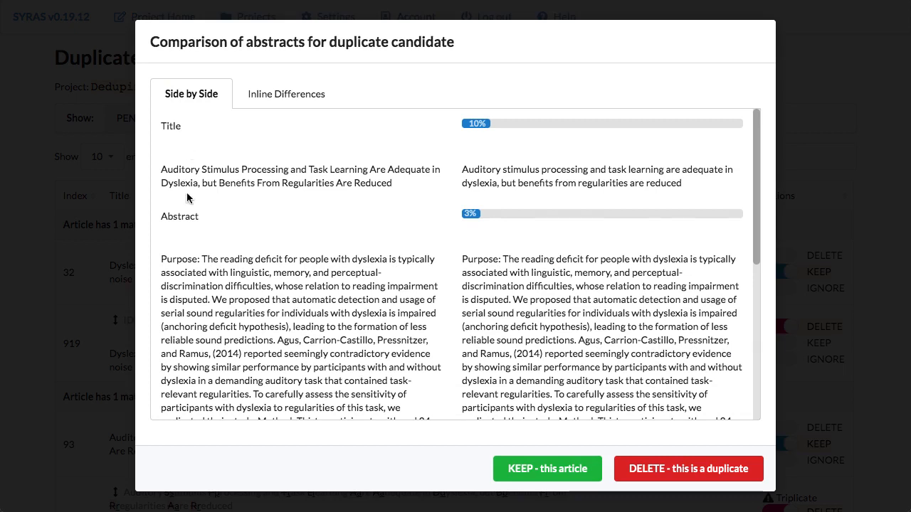
scroll(187, 214, "down", 5)
scroll(187, 262, "down", 4)
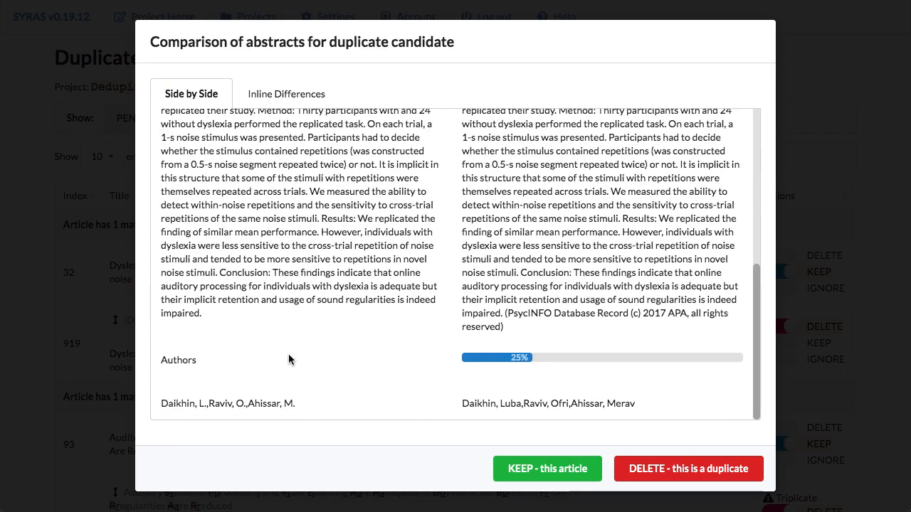
Step: Compare article 542's title, abstract and authors side by side and as inline differences, and mark it for deletion as a duplicate
scroll(413, 339, "up", 10)
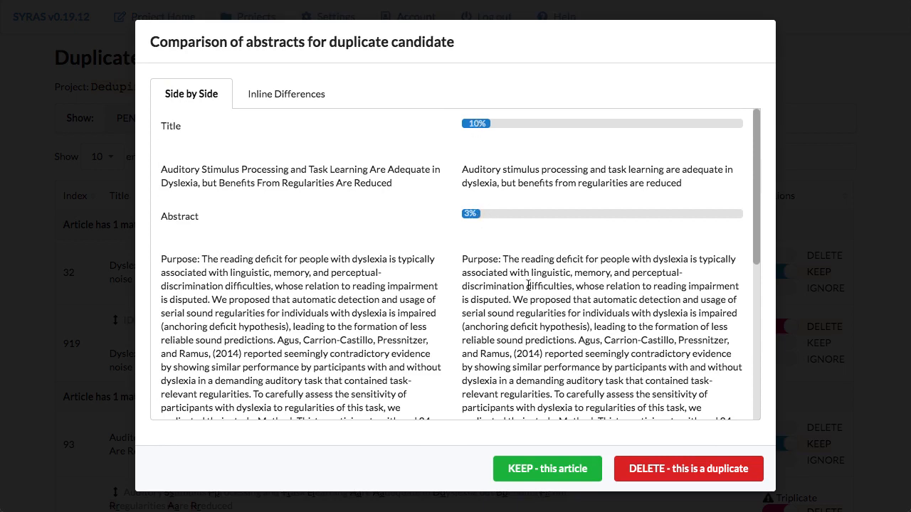
scroll(528, 284, "down", 5)
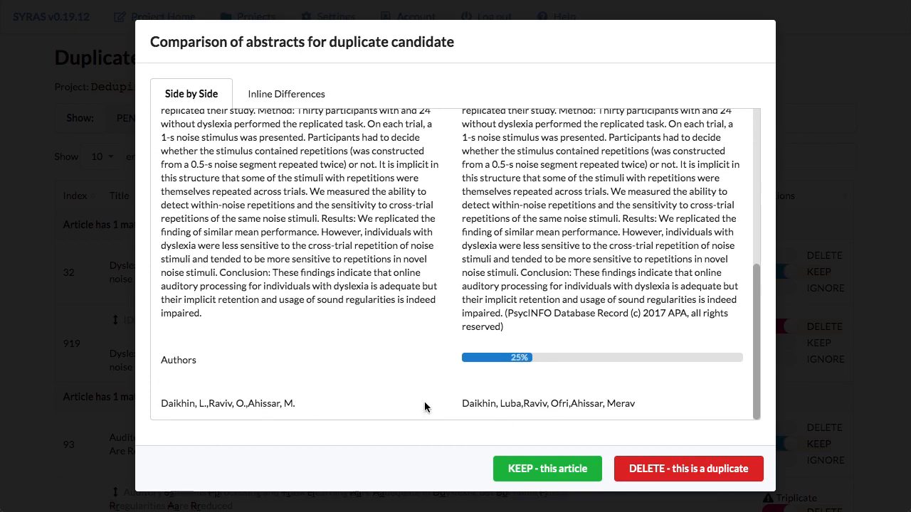
scroll(372, 410, "up", 5)
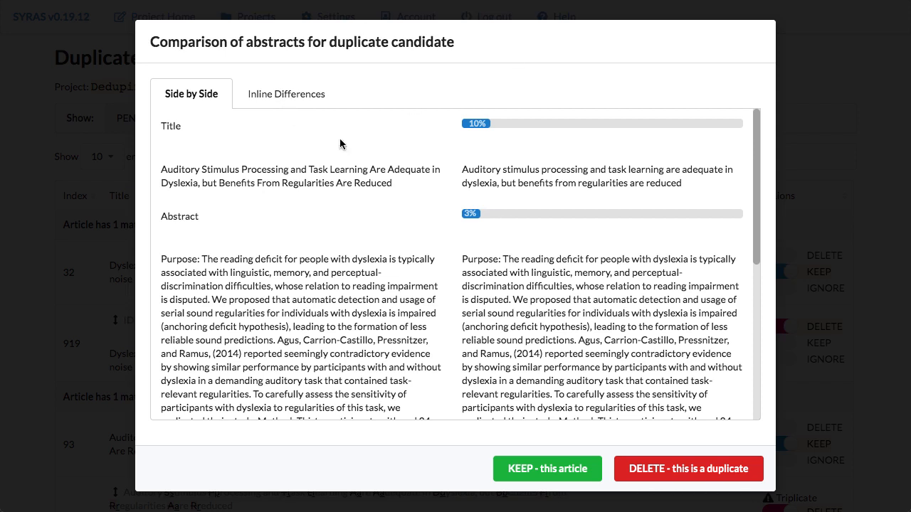
left_click(289, 97)
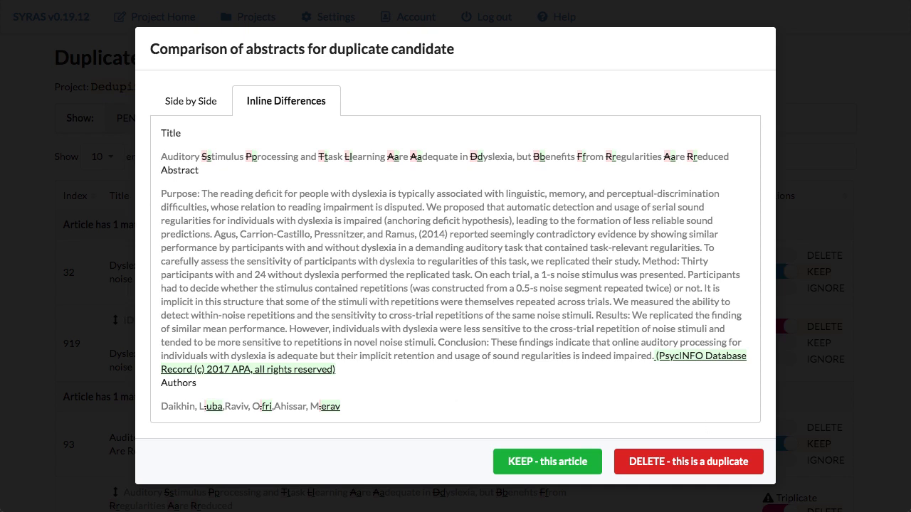
left_click(669, 464)
scroll(670, 463, "down", 1)
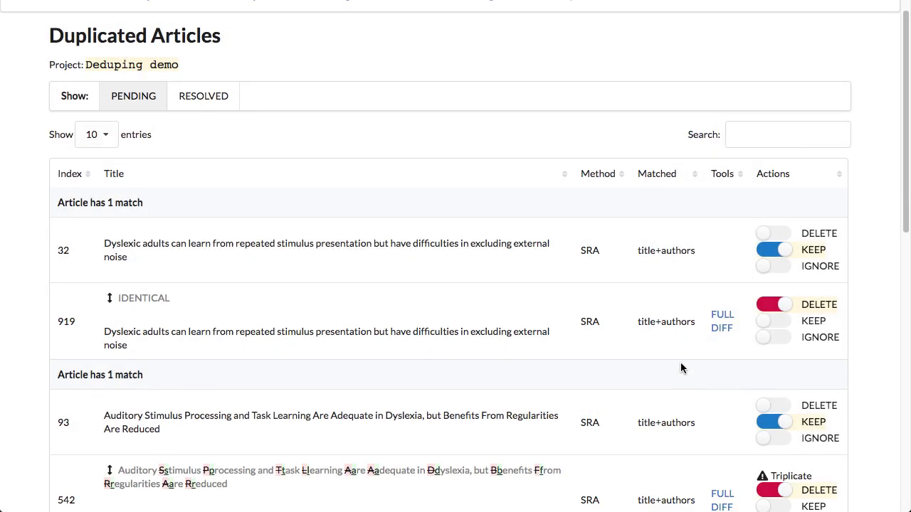
Step: Swap the choices in the second candidate pair, setting article 93 to DELETE and article 542 to KEEP
scroll(680, 367, "down", 3)
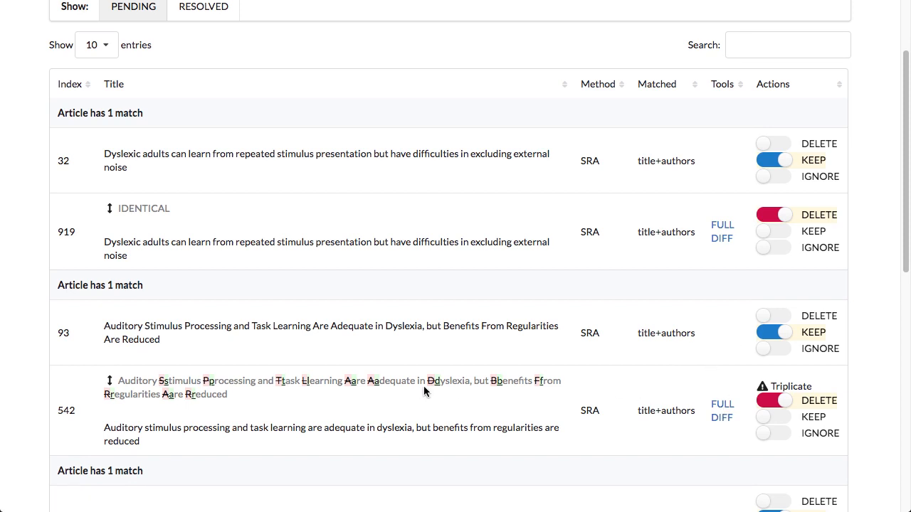
left_click(774, 316)
left_click(774, 418)
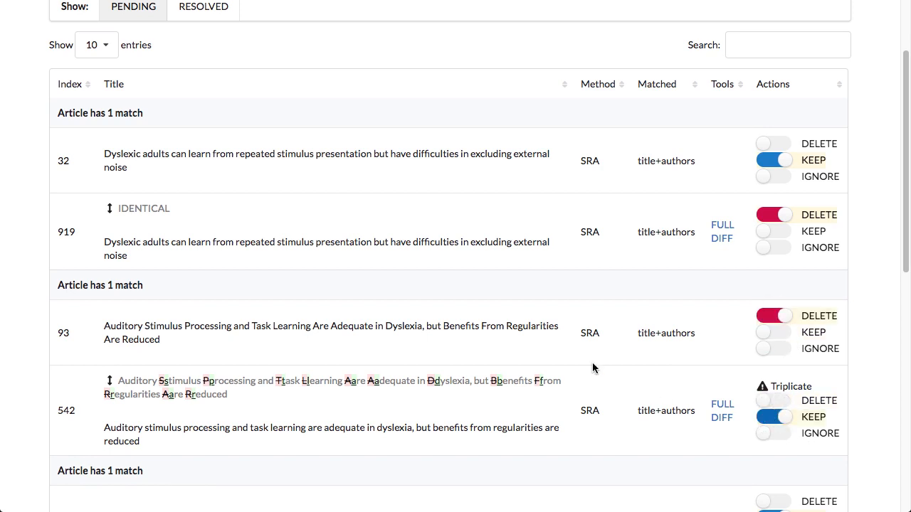
Step: Review the keep and delete choices of the remaining pairs on the page and read the triplicate note on article 542
scroll(593, 364, "down", 5)
scroll(592, 366, "down", 2)
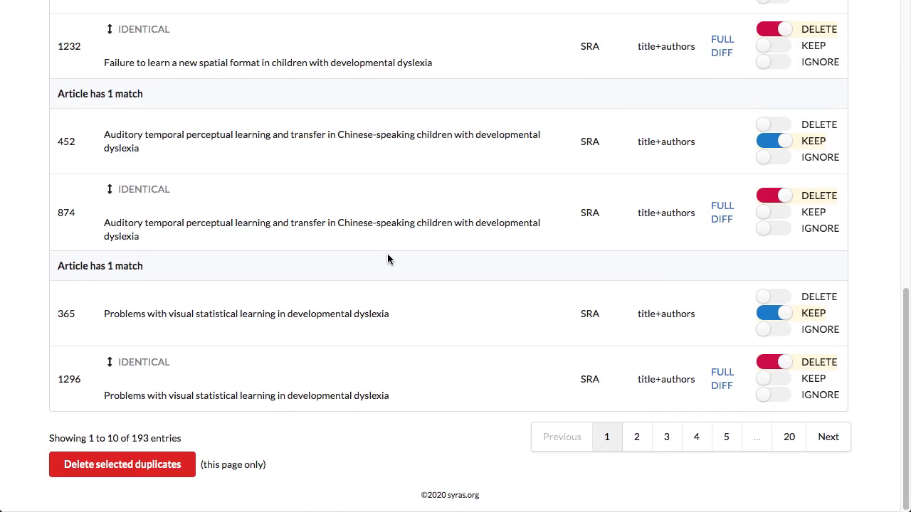
scroll(285, 218, "up", 4)
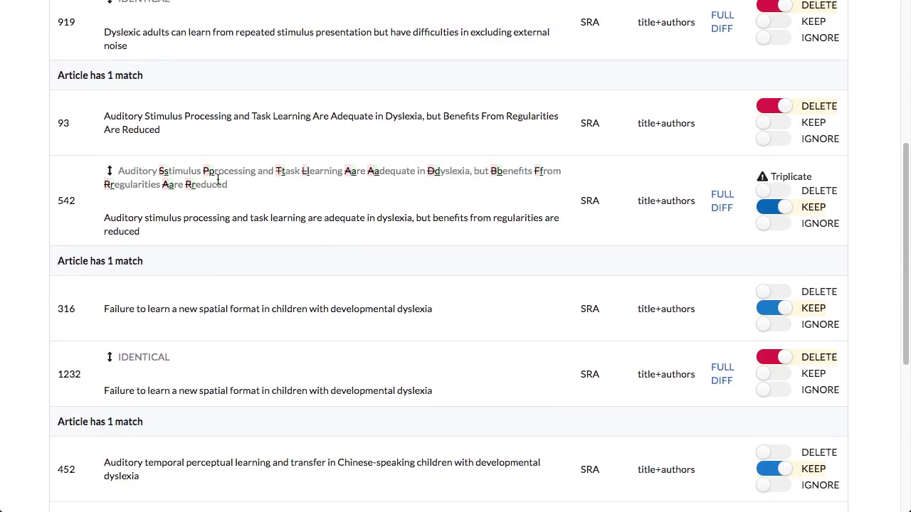
scroll(229, 183, "up", 2)
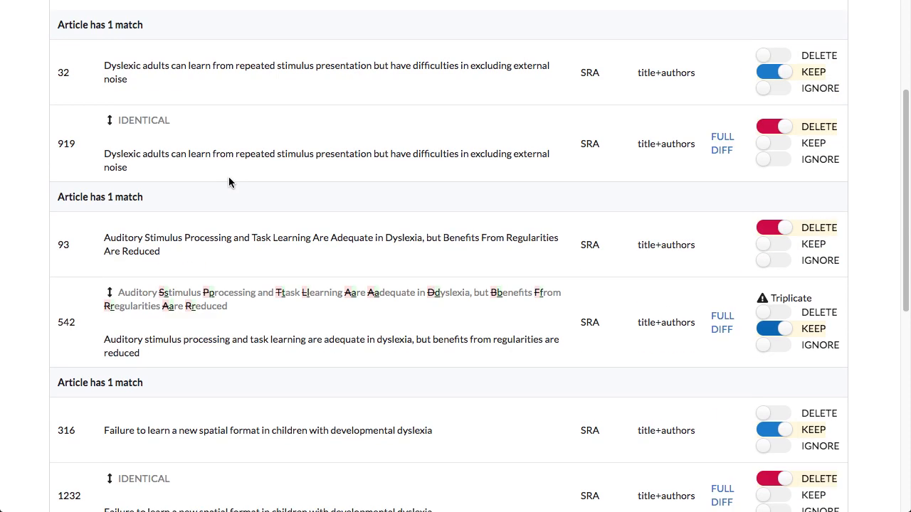
mouse_move(775, 302)
scroll(427, 235, "down", 5)
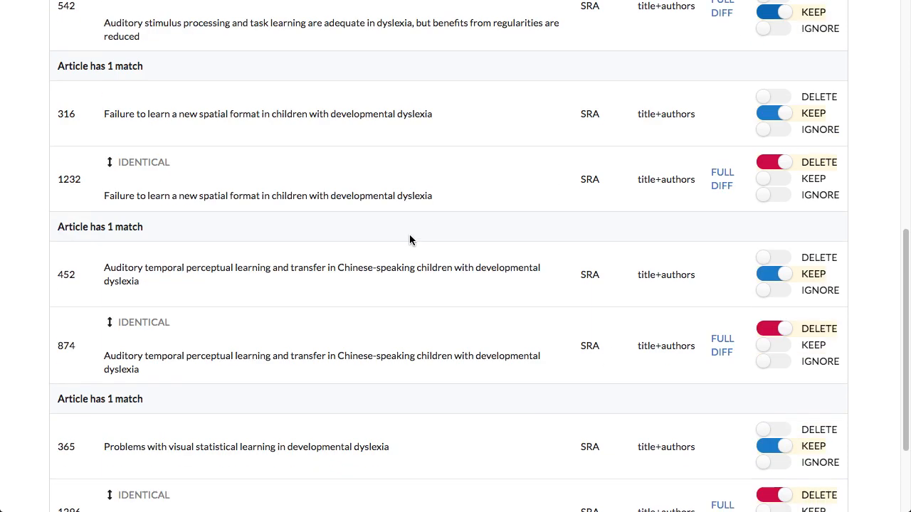
scroll(408, 246, "down", 3)
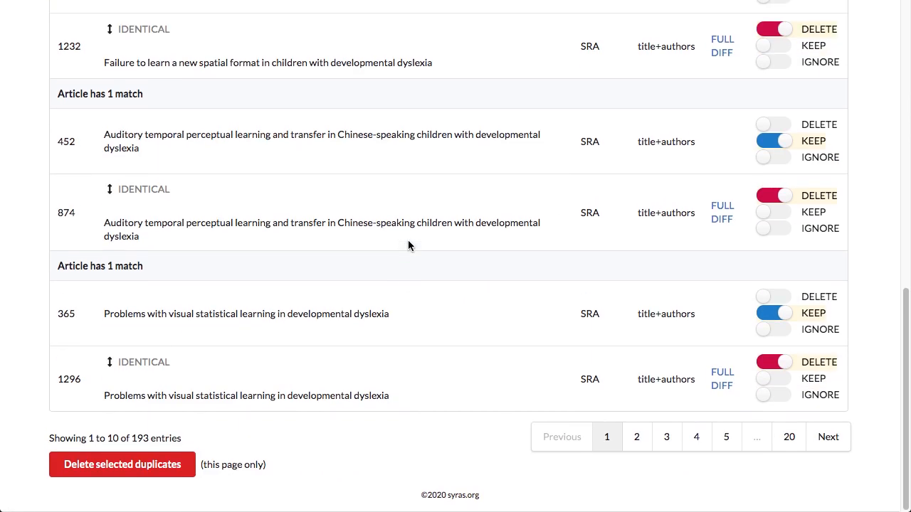
scroll(408, 242, "up", 5)
mouse_move(783, 150)
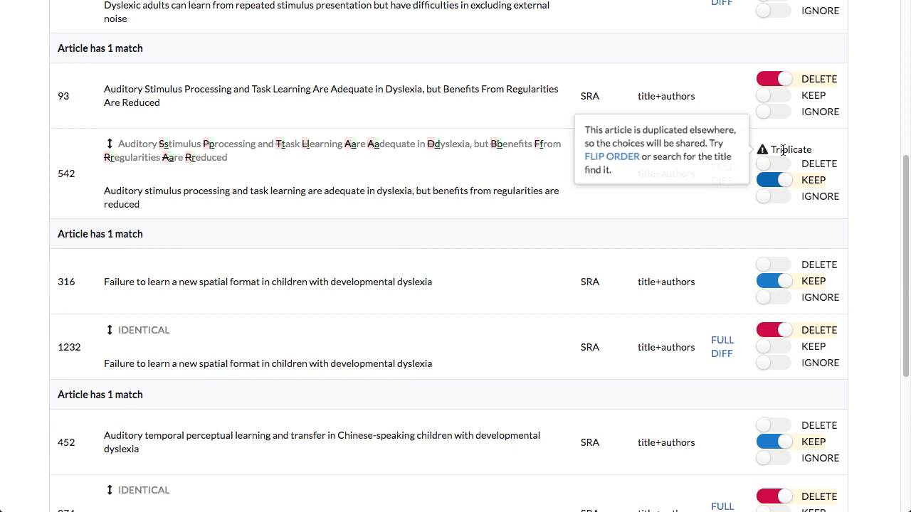
scroll(556, 202, "up", 1)
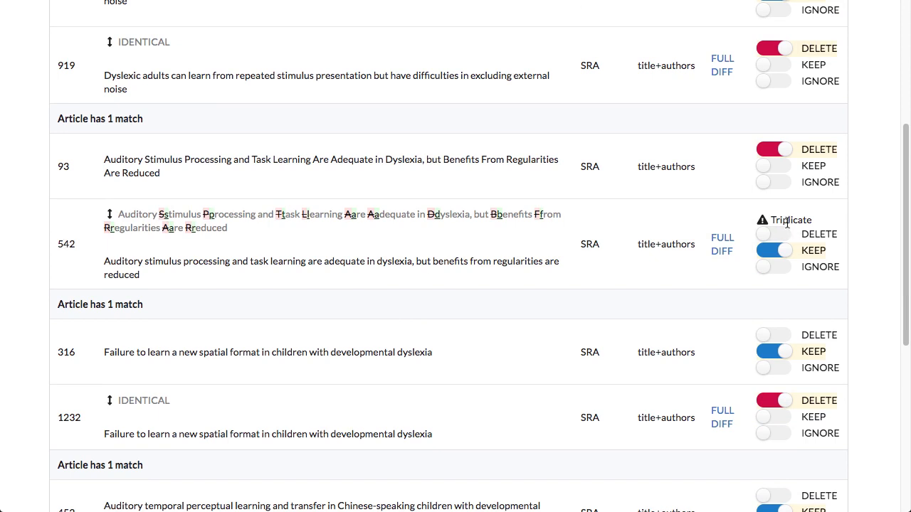
mouse_move(784, 220)
Step: Search the pending duplicates for "Auditory stimulus processing and task learning are adequate in dyslexia," copied from article 542's title, and examine its pairs
left_click_drag(105, 262, 414, 258)
key("ctrl+c")
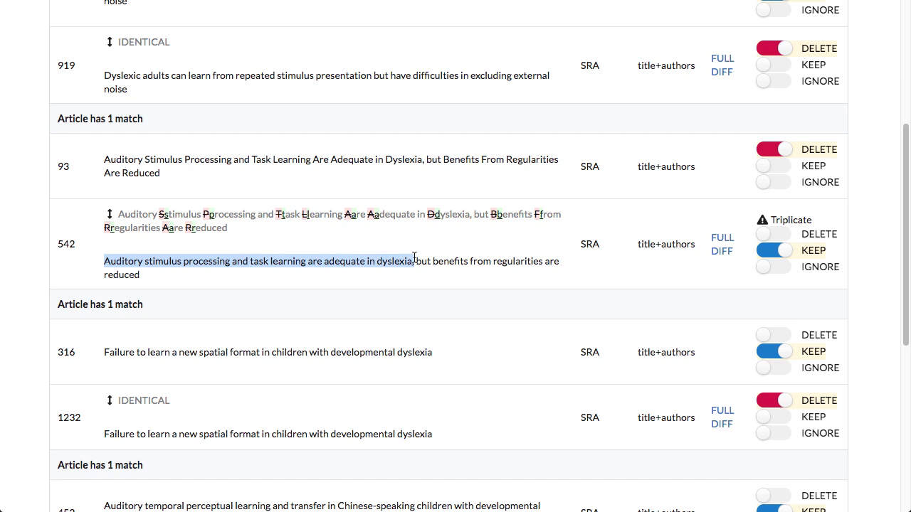
scroll(414, 257, "up", 5)
left_click(782, 158)
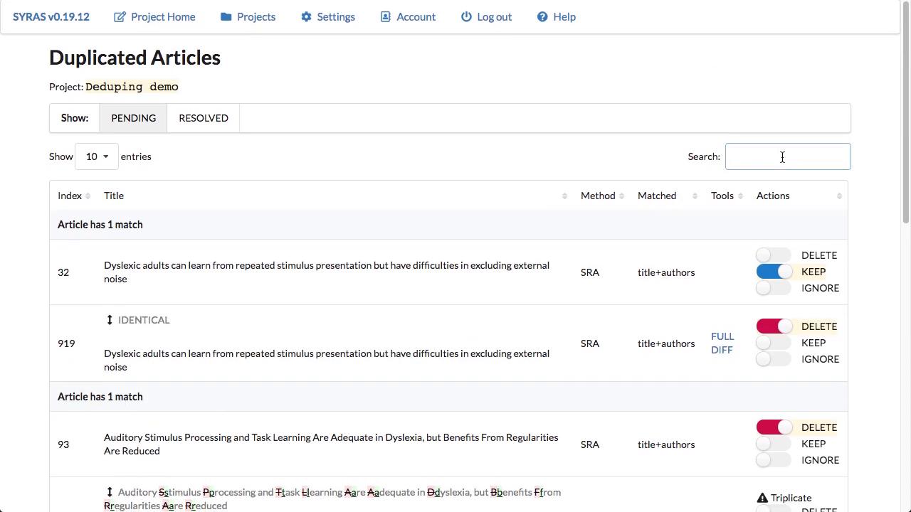
key("ctrl+v")
scroll(439, 247, "down", 2)
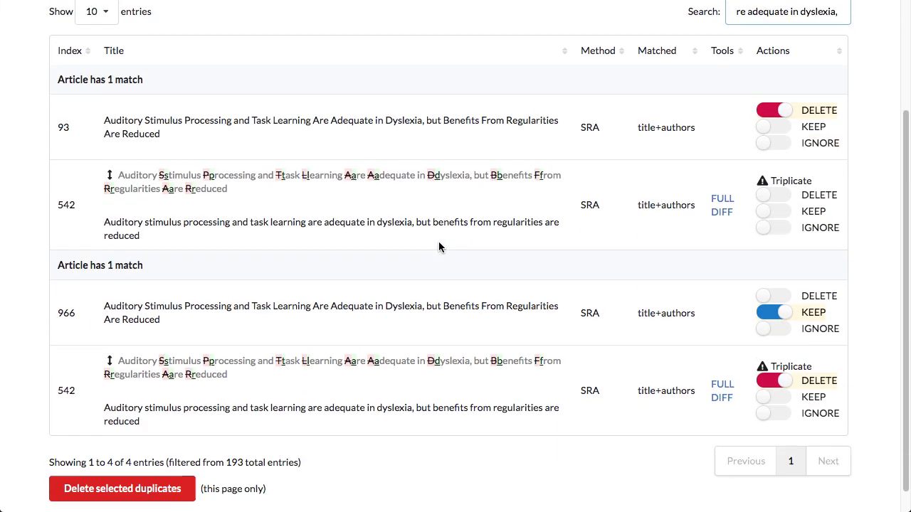
scroll(439, 246, "down", 1)
scroll(439, 247, "up", 1)
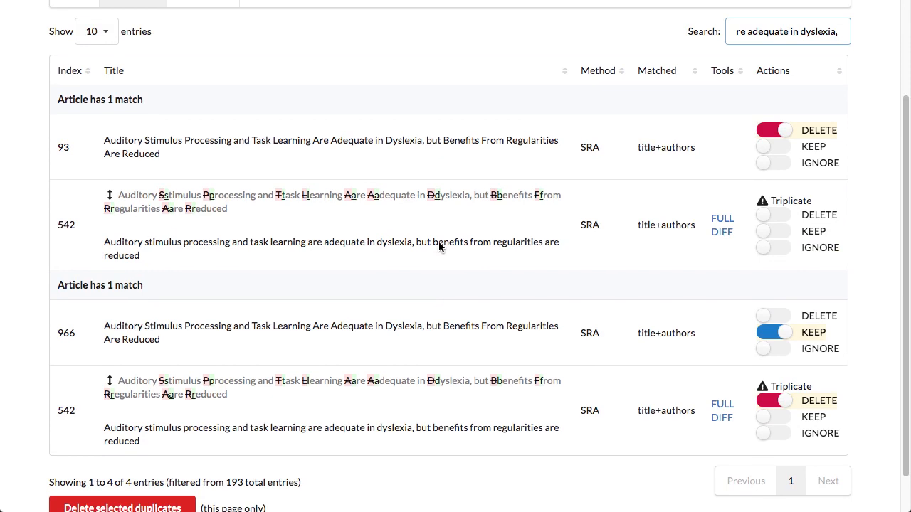
scroll(439, 247, "down", 1)
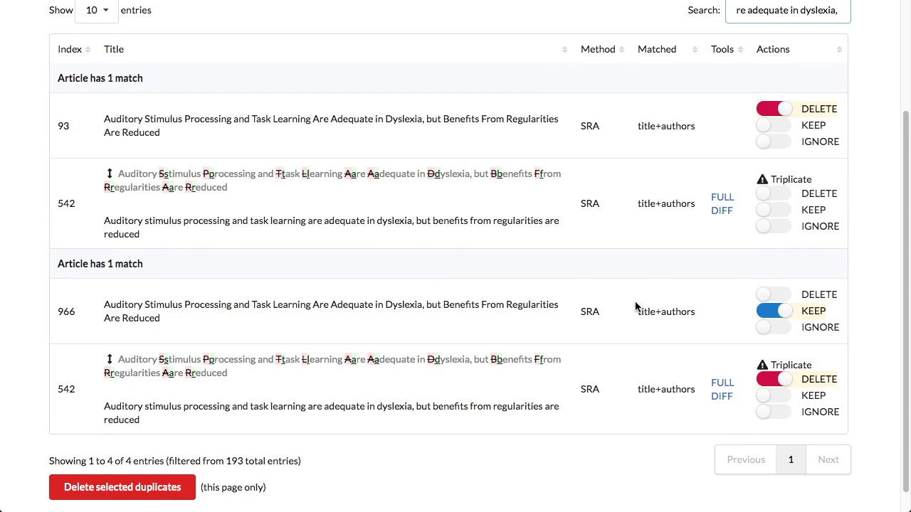
scroll(633, 207, "up", 1)
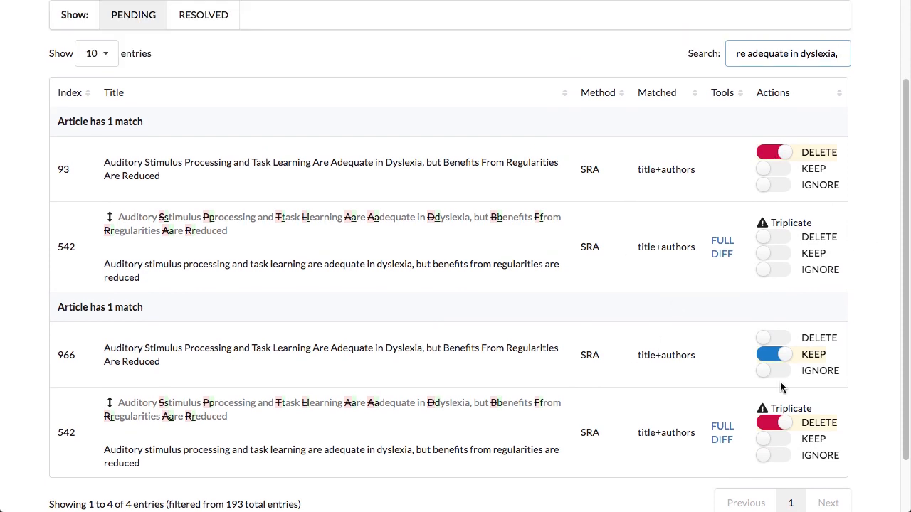
Step: Try the shared choices on both entries of article 542, alternating KEEP between them and setting the entry paired with article 93 to DELETE
left_click(780, 261)
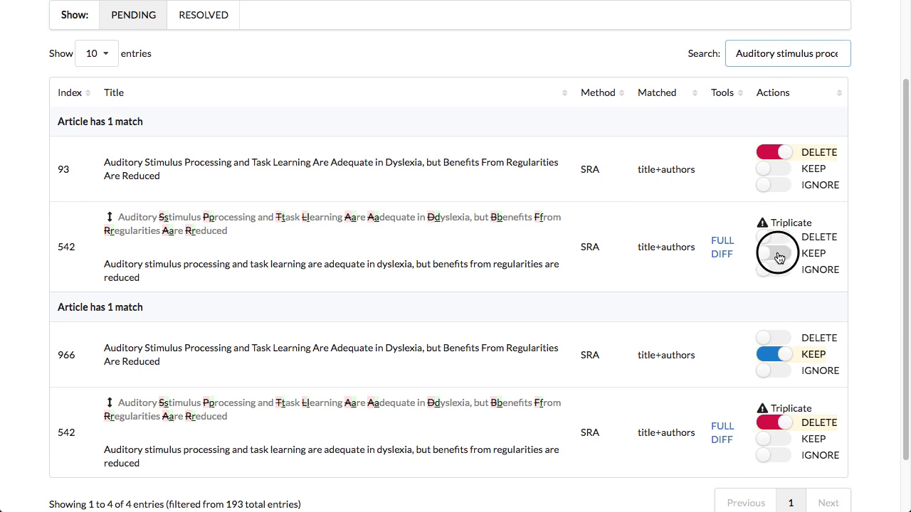
left_click(778, 438)
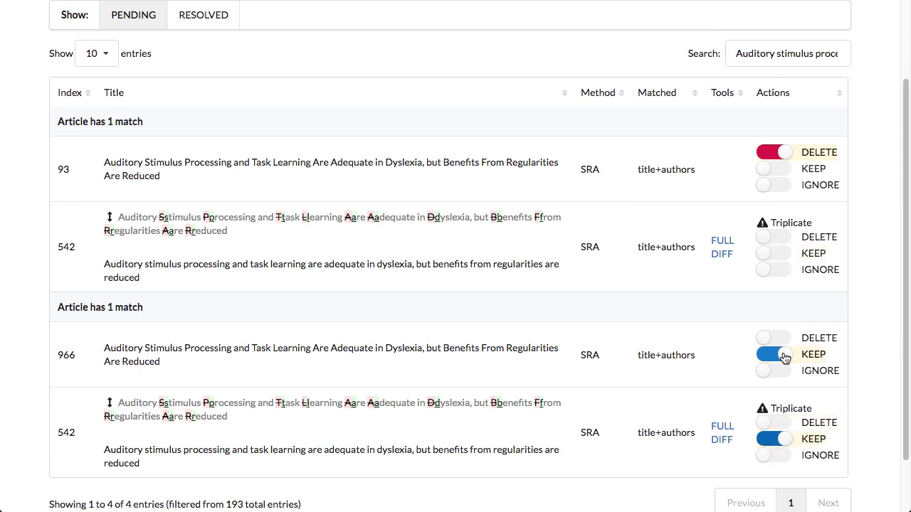
left_click(775, 257)
left_click(774, 438)
left_click(779, 254)
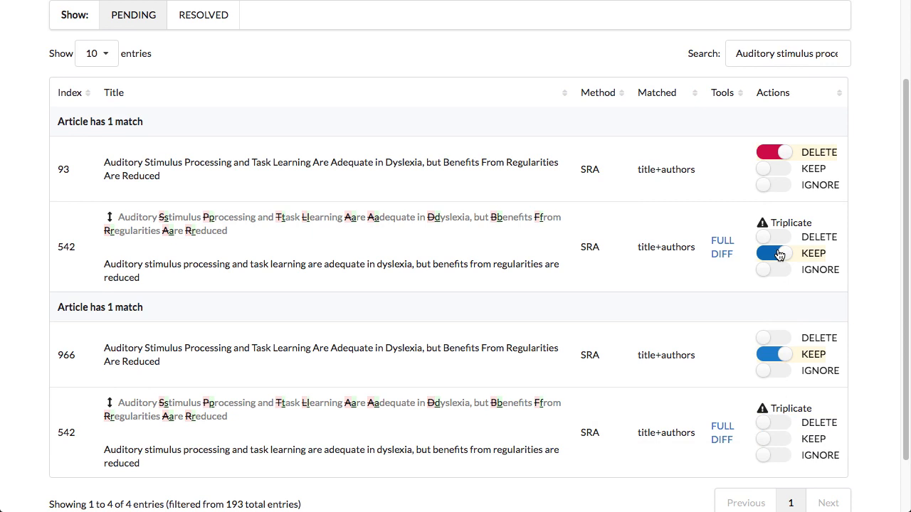
left_click(774, 237)
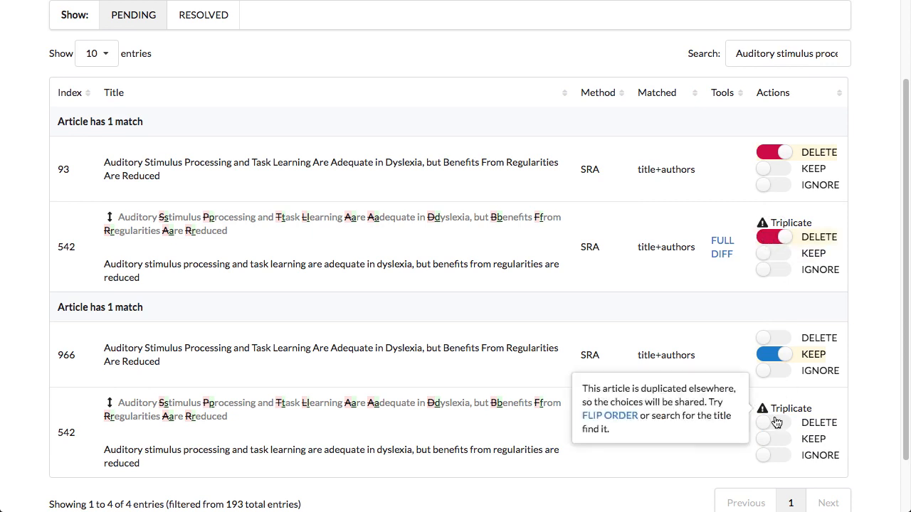
Step: Clear the title search and flip the duplicate order through the triplicate note on article 542
scroll(653, 320, "up", 2)
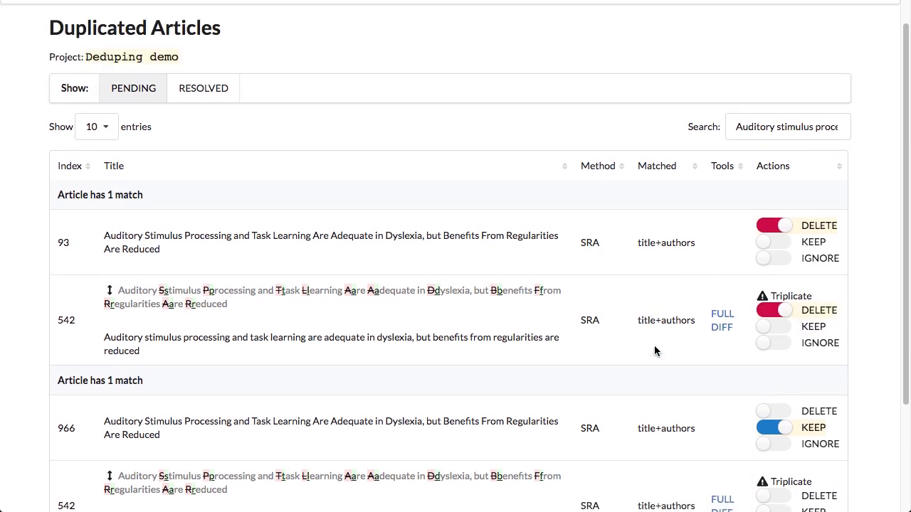
triple_click(764, 127)
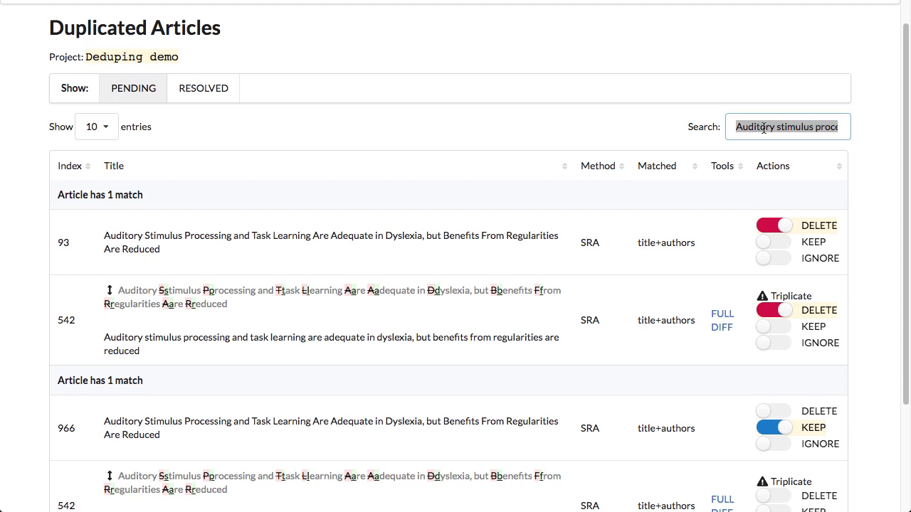
key("BackSpace")
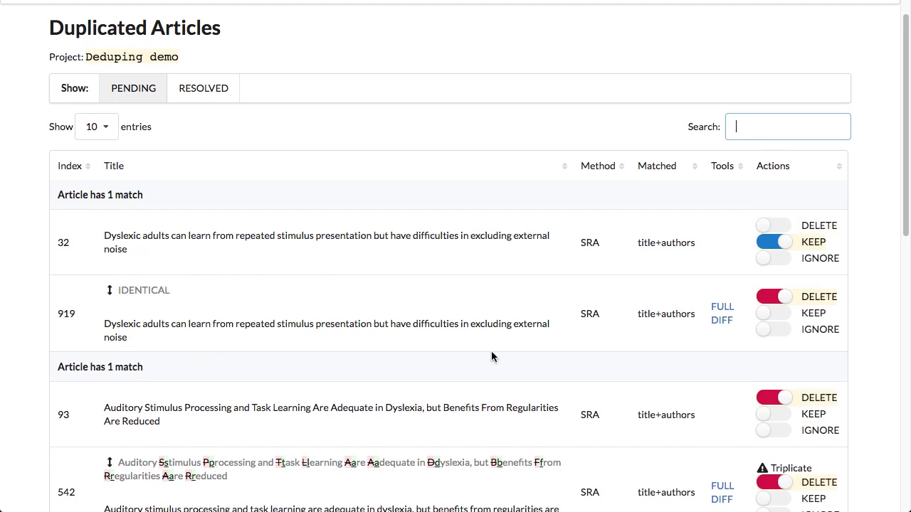
scroll(491, 356, "down", 3)
mouse_move(787, 280)
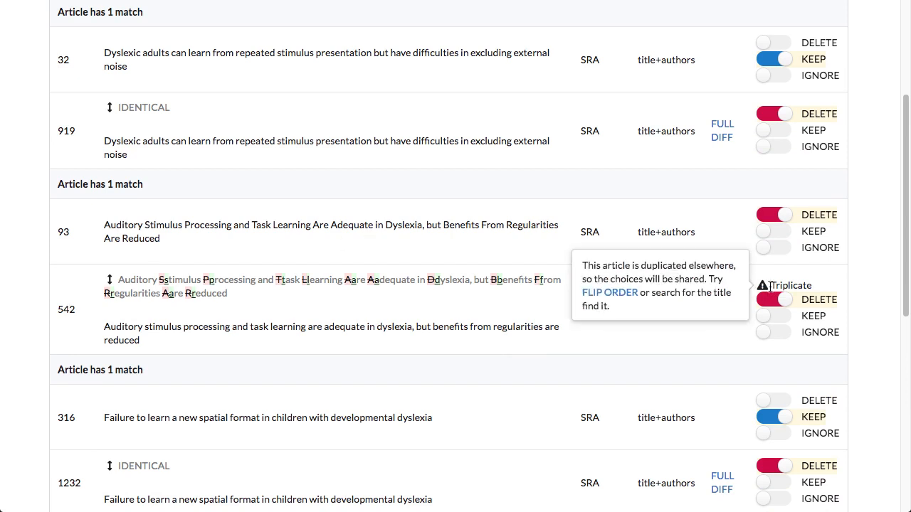
left_click(626, 295)
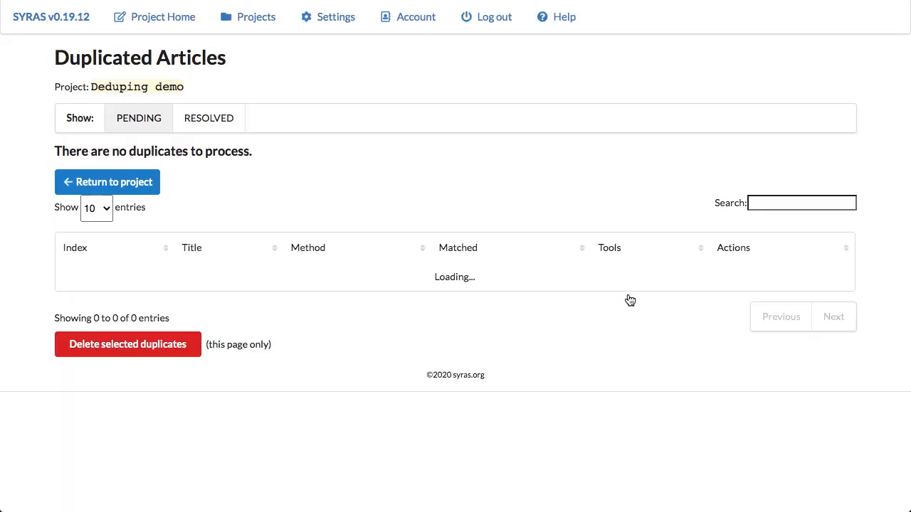
Step: Look through the reordered duplicates, search them for the copied title of article 542, and examine its grouped matches
scroll(470, 272, "down", 5)
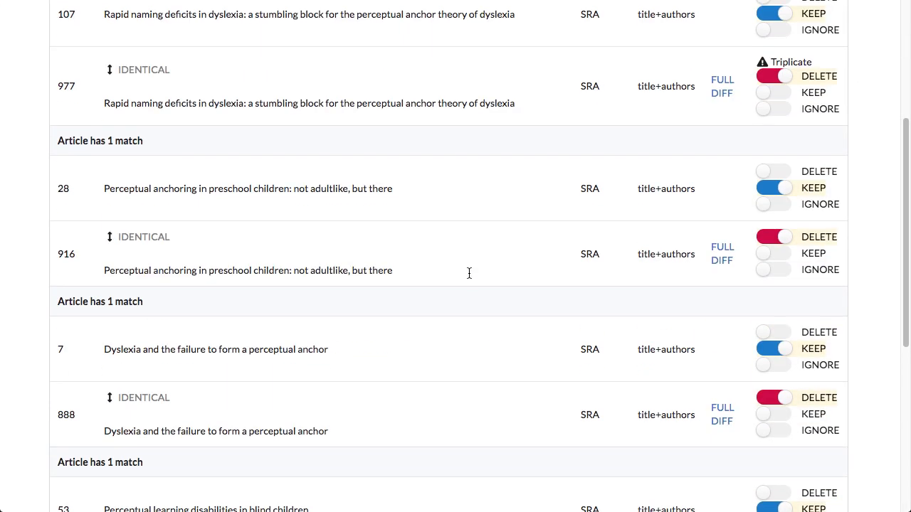
scroll(468, 272, "down", 5)
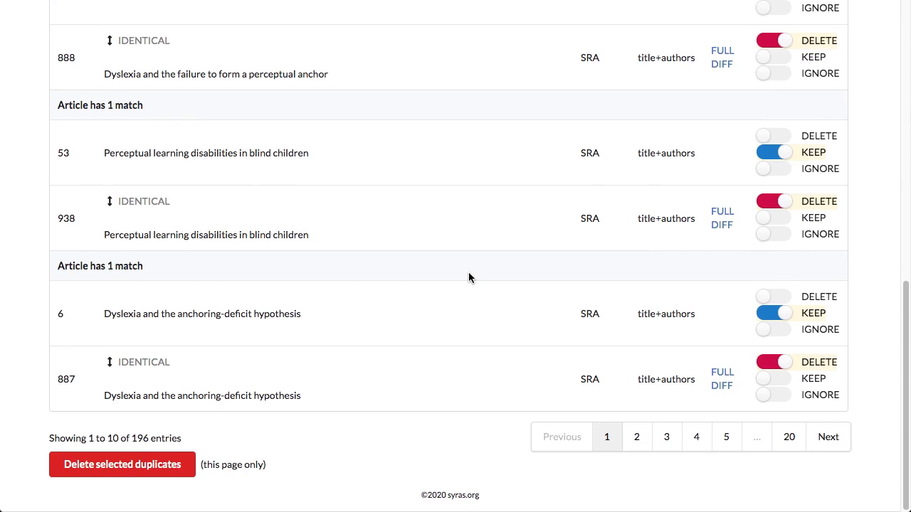
scroll(469, 273, "up", 10)
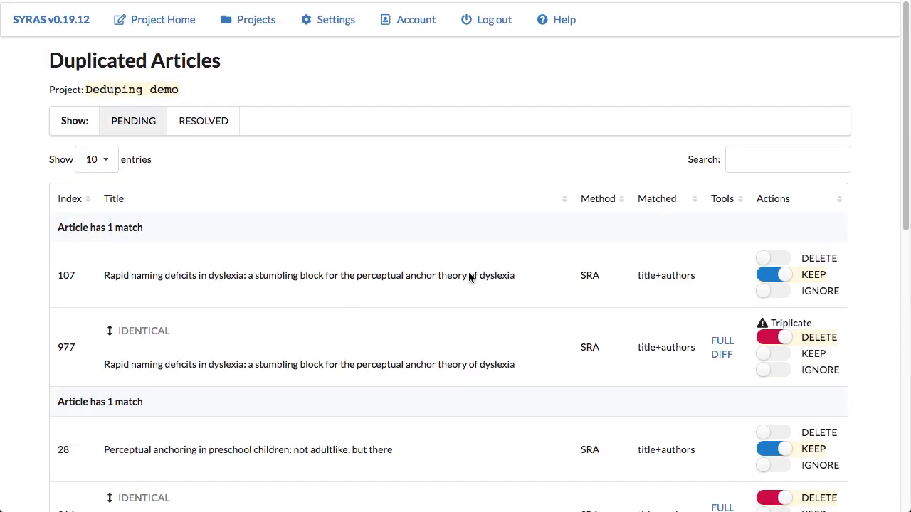
left_click(741, 158)
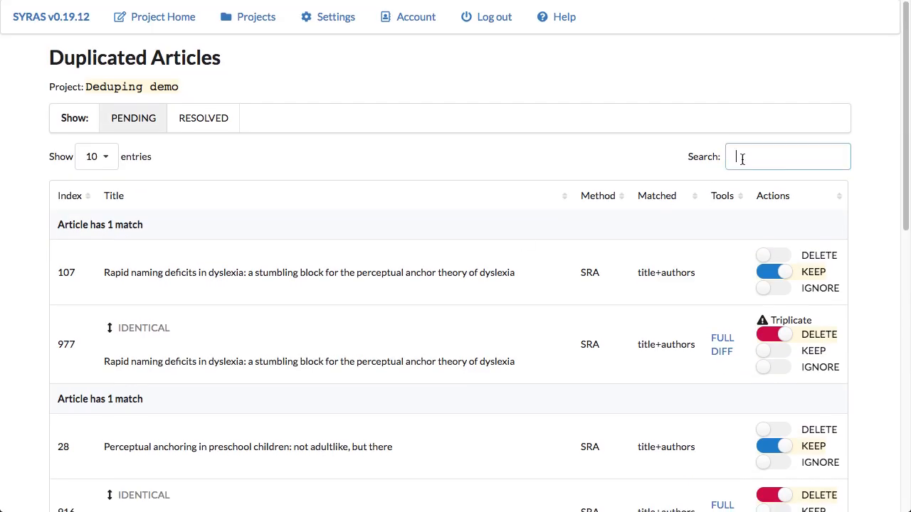
key("super+v")
scroll(327, 252, "down", 2)
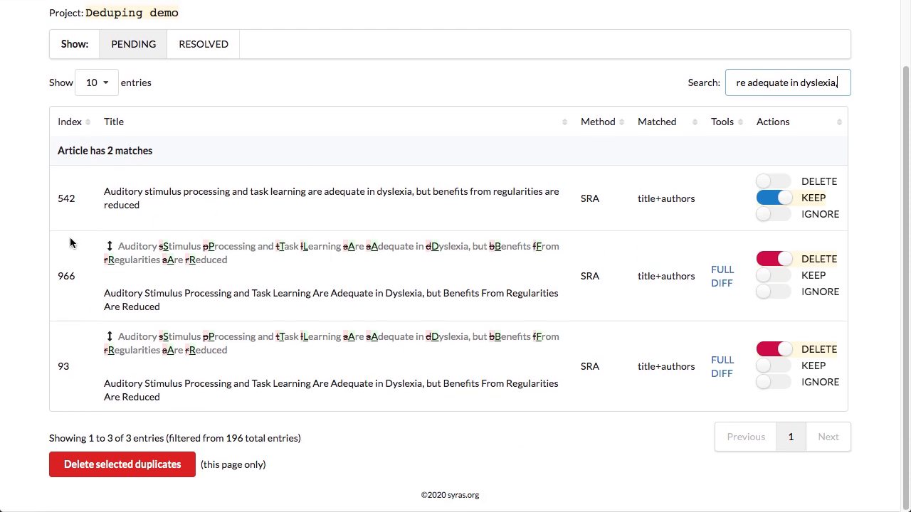
left_click(69, 198)
double_click(69, 199)
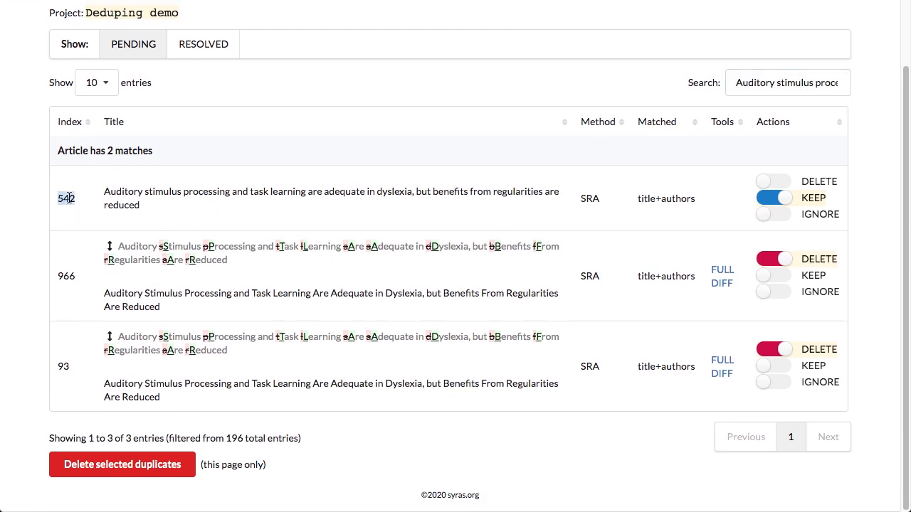
Step: Examine the index numbers and titles of article 542 and its grouped matches 966 and 93
left_click(85, 265)
double_click(65, 199)
left_click(71, 273)
left_click(661, 320)
double_click(448, 190)
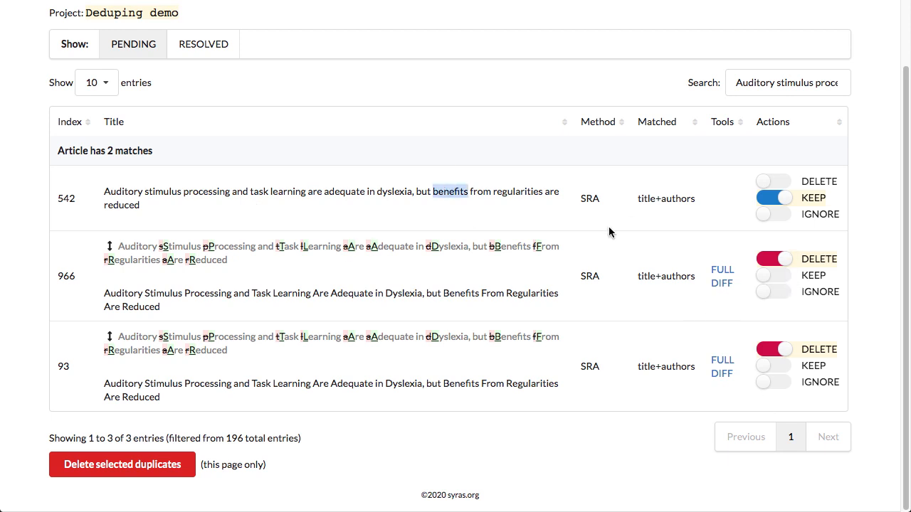
Step: Compare articles 966 and 93 in turn with article 542, viewing the inline differences in title, abstract and authors
left_click(721, 270)
left_click(286, 103)
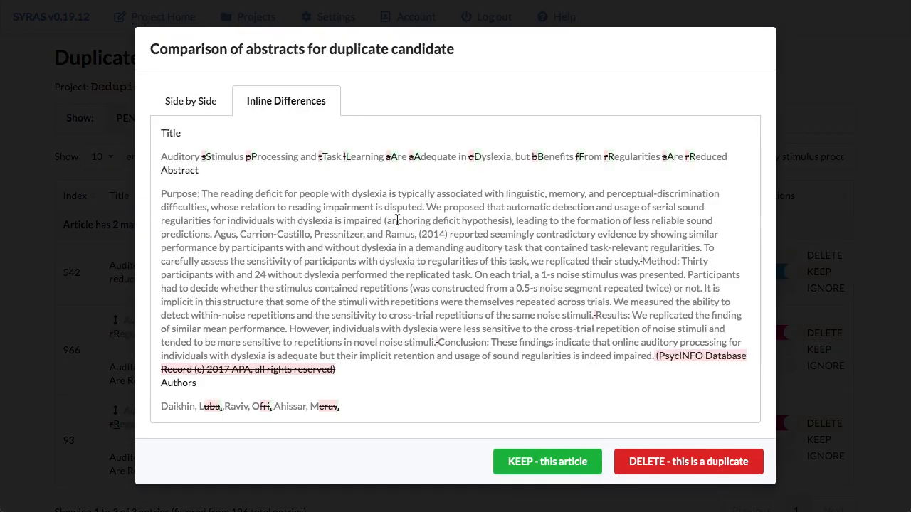
key("Escape")
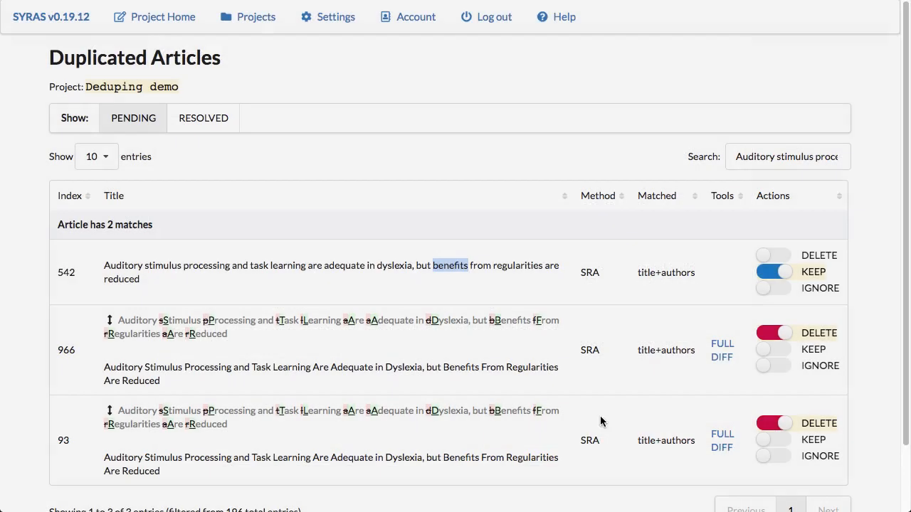
left_click(720, 436)
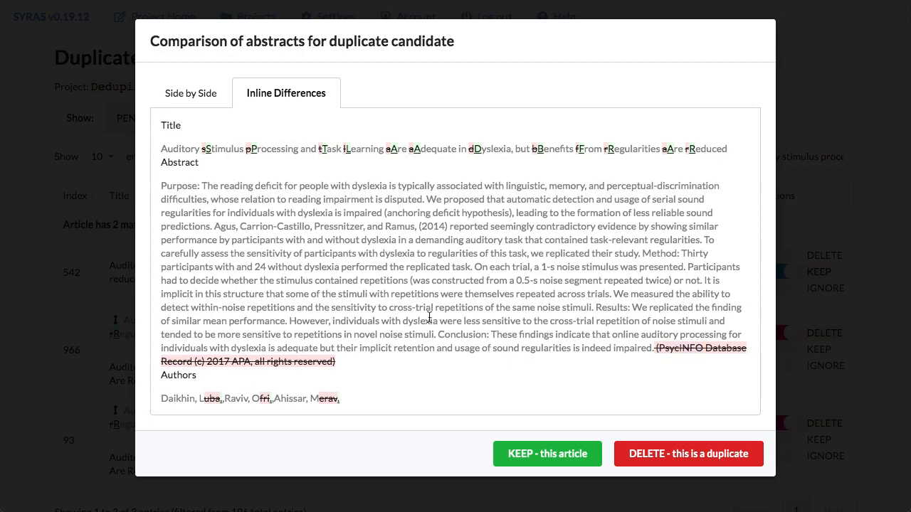
key("Escape")
scroll(429, 317, "down", 1)
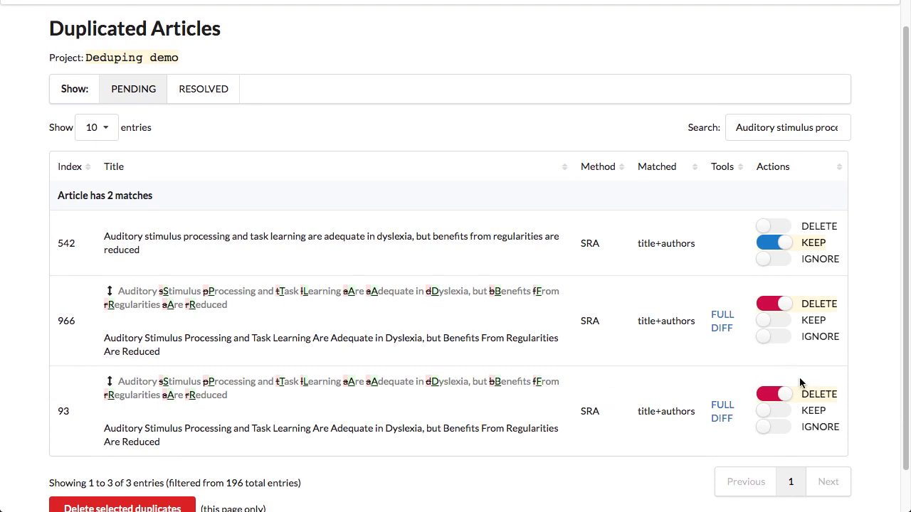
scroll(544, 394, "down", 1)
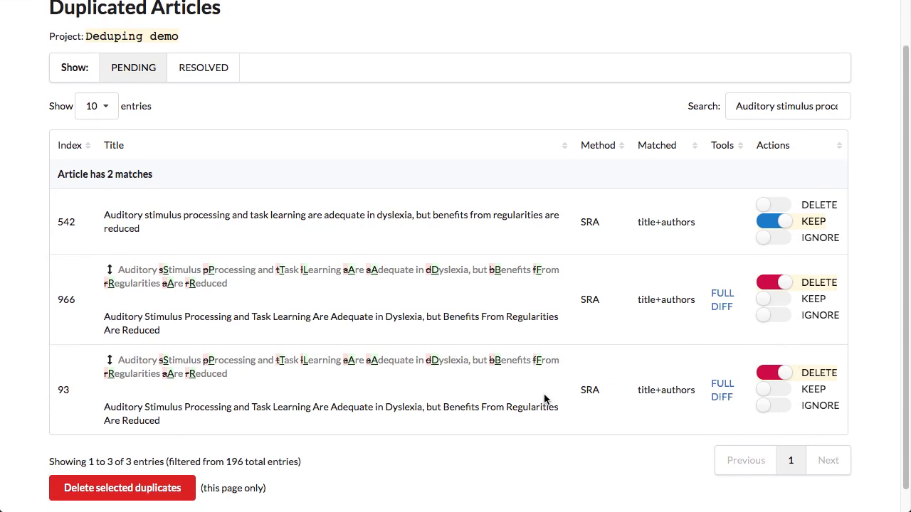
scroll(542, 400, "down", 1)
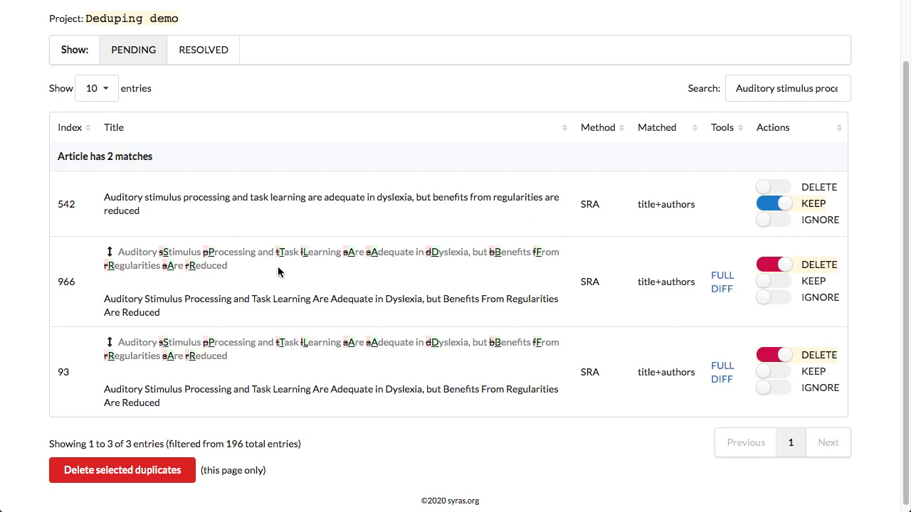
Step: Clear the title search from the pending duplicates
double_click(770, 88)
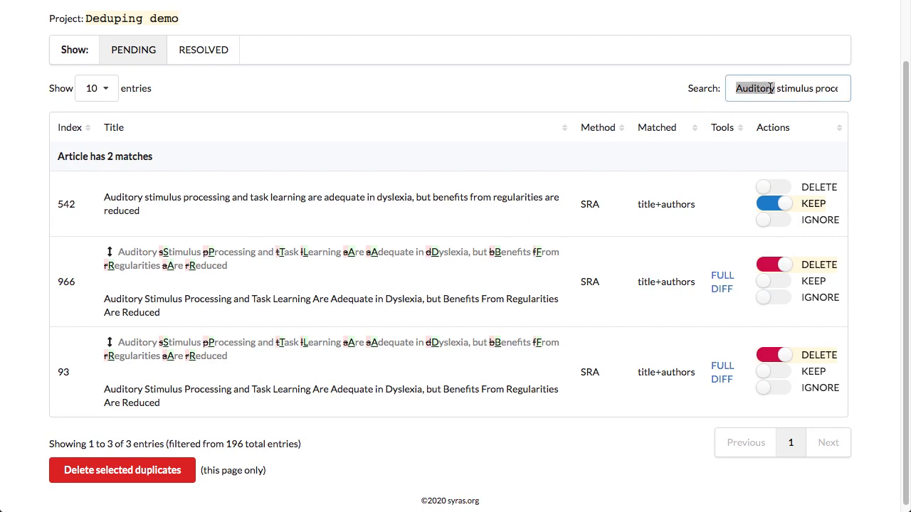
key("ctrl+a")
key("BackSpace")
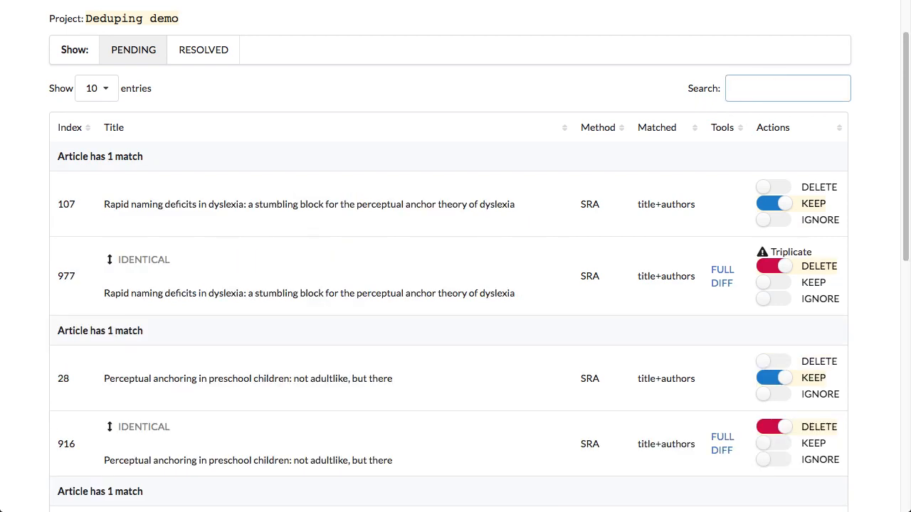
left_click(339, 177)
Step: Check the proposed choices on the first page of pending duplicates and delete the duplicates selected on that page
scroll(339, 178, "down", 1)
scroll(338, 177, "up", 1)
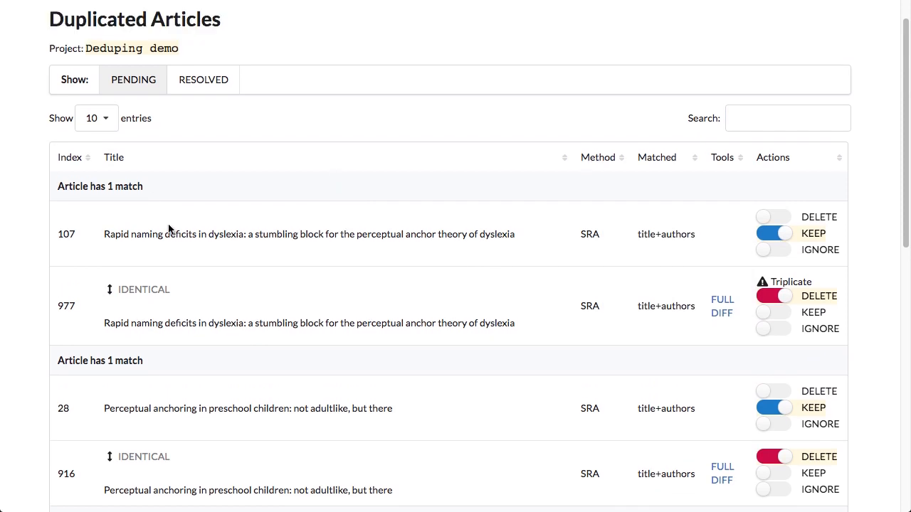
scroll(536, 382, "down", 8)
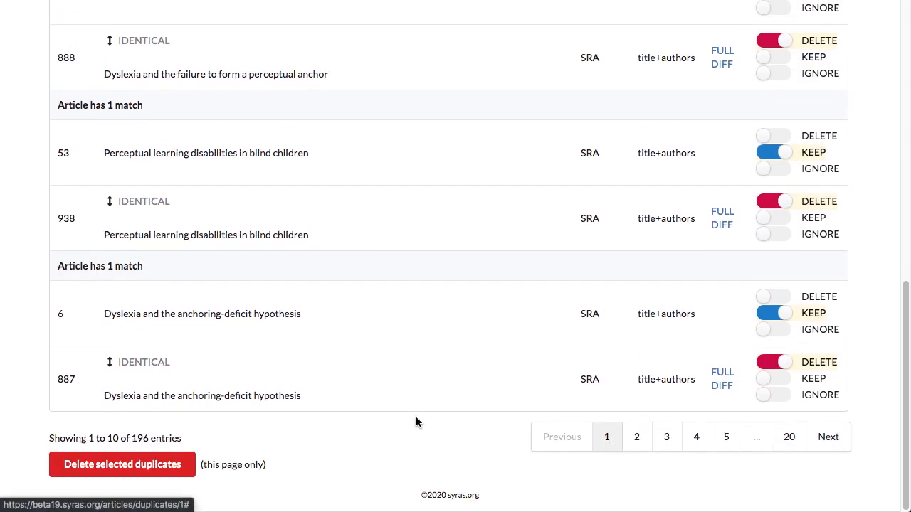
scroll(416, 420, "up", 10)
scroll(416, 420, "down", 2)
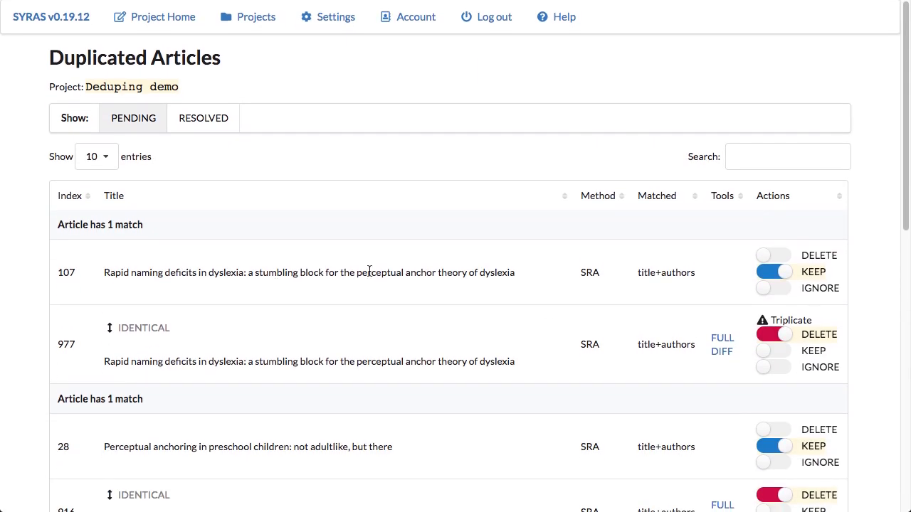
scroll(370, 271, "down", 4)
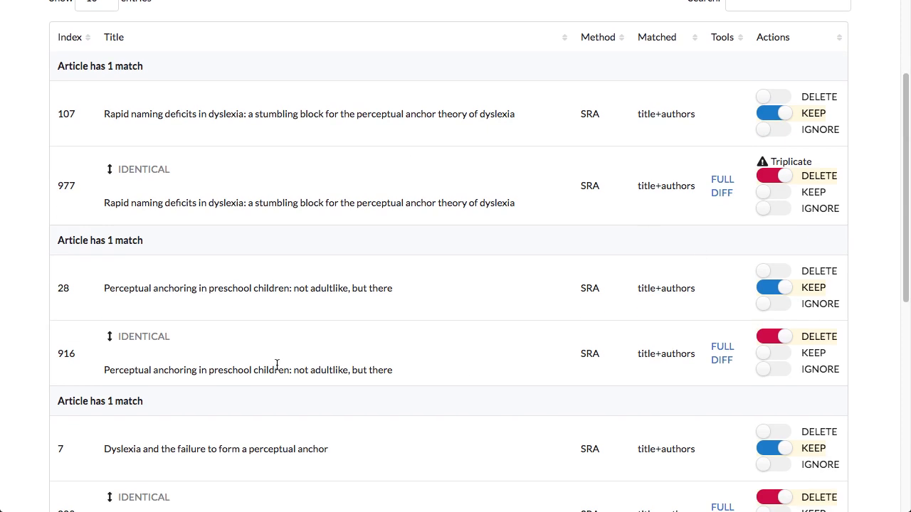
scroll(277, 364, "down", 3)
scroll(277, 365, "down", 4)
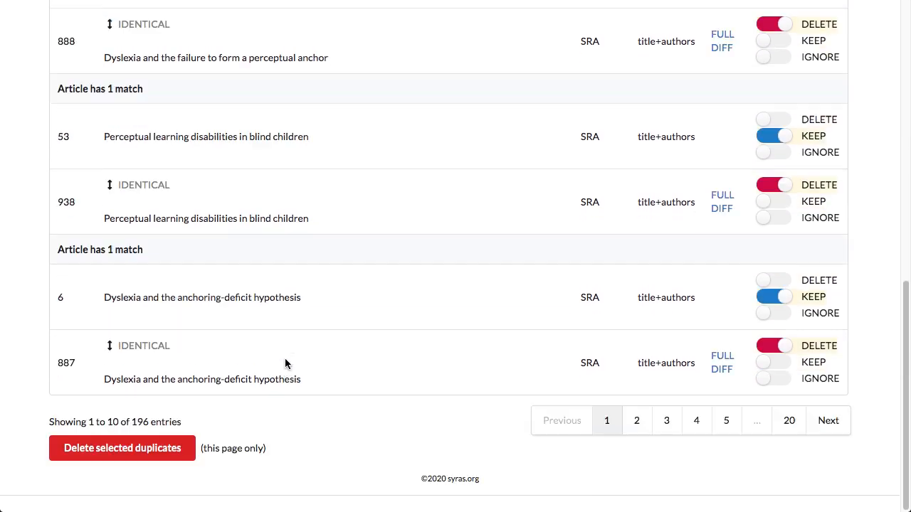
left_click(119, 464)
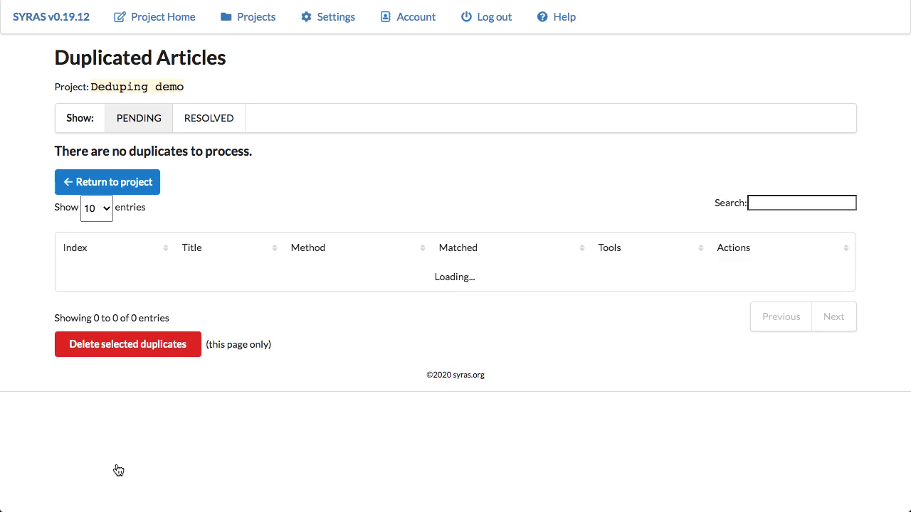
Step: Show 200 pending duplicate entries per page
scroll(484, 373, "down", 10)
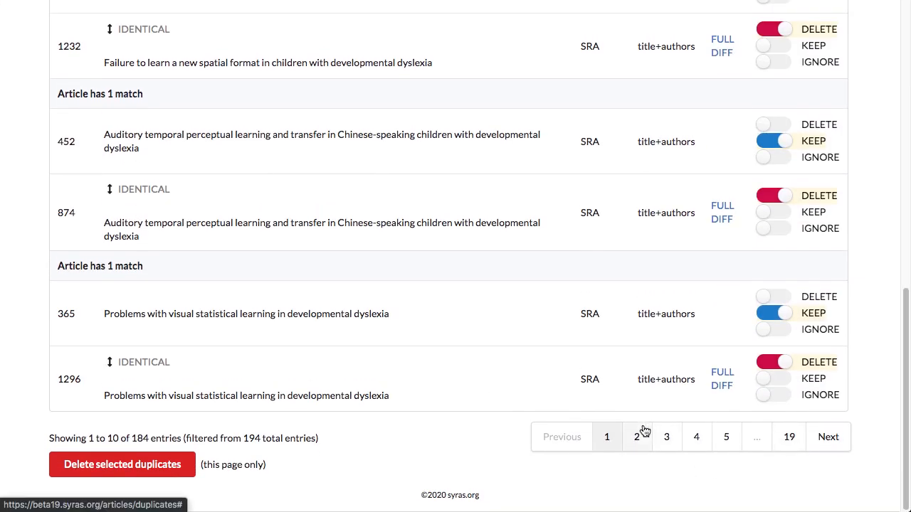
scroll(278, 335, "up", 10)
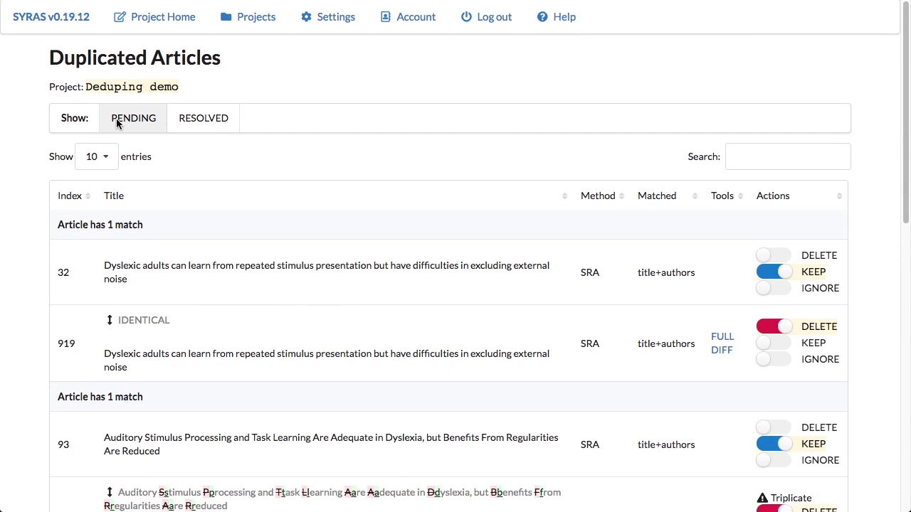
left_click(104, 166)
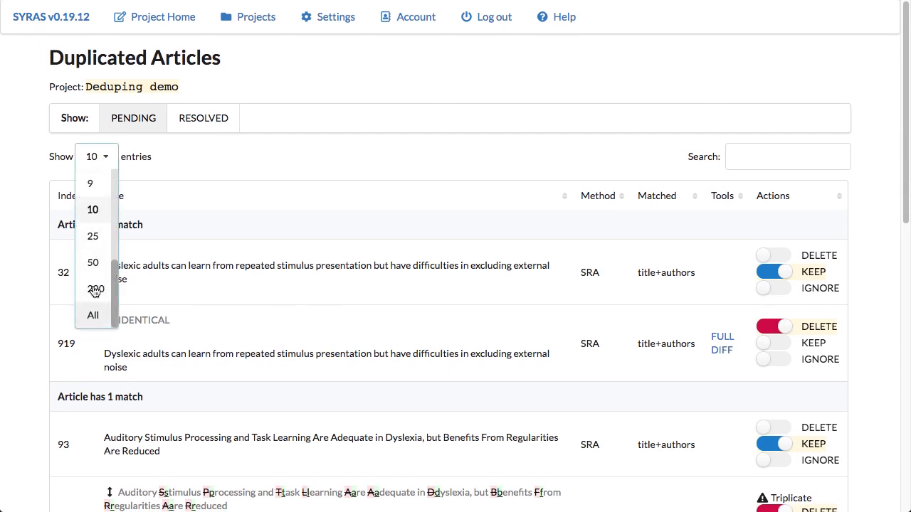
left_click(92, 291)
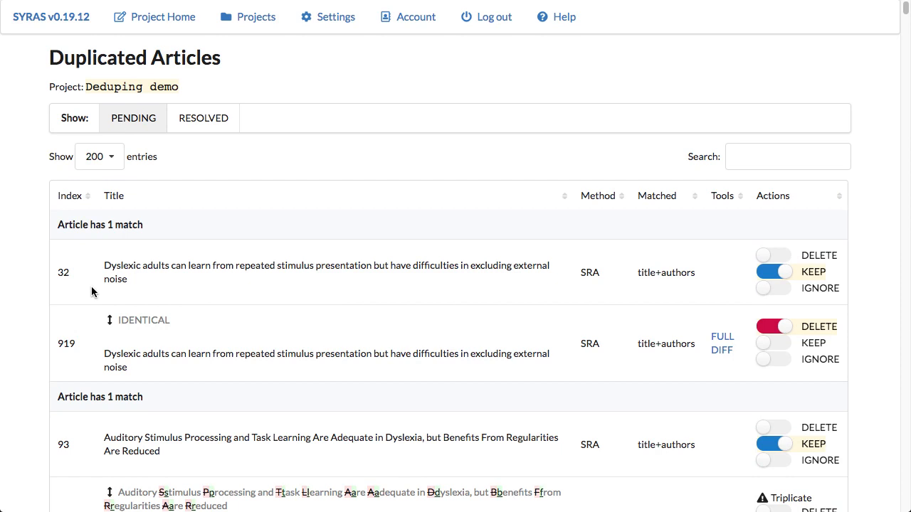
Step: Look through the full list of pending duplicates, including the triplicate entry of article 542
scroll(91, 292, "down", 5)
scroll(91, 292, "down", 20)
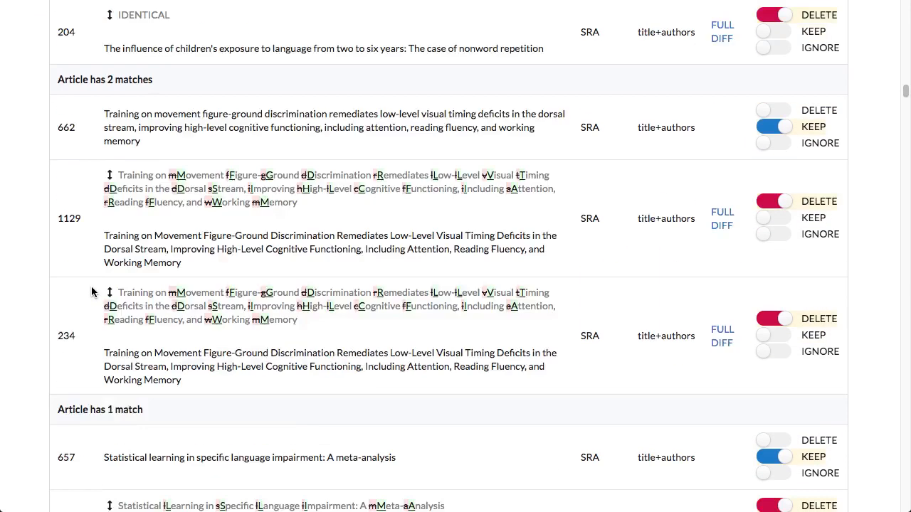
scroll(91, 292, "down", 20)
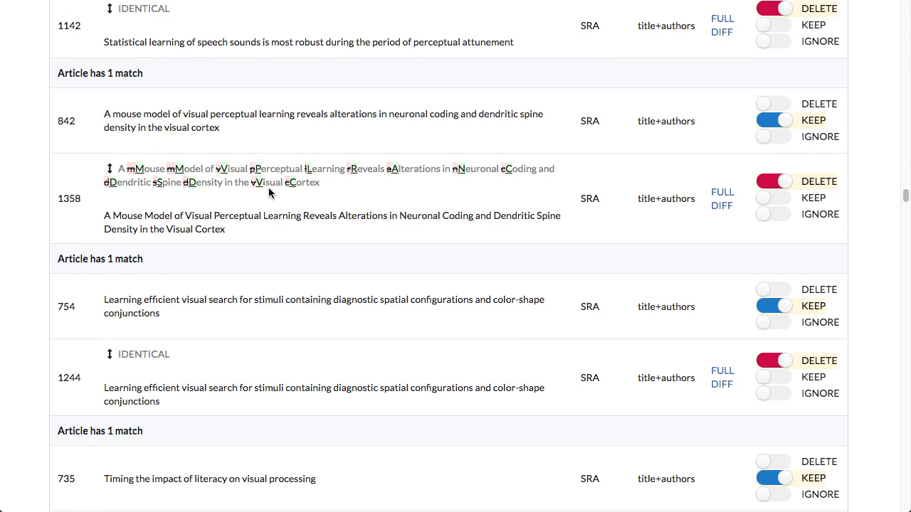
scroll(278, 252, "down", 1)
scroll(278, 252, "down", 20)
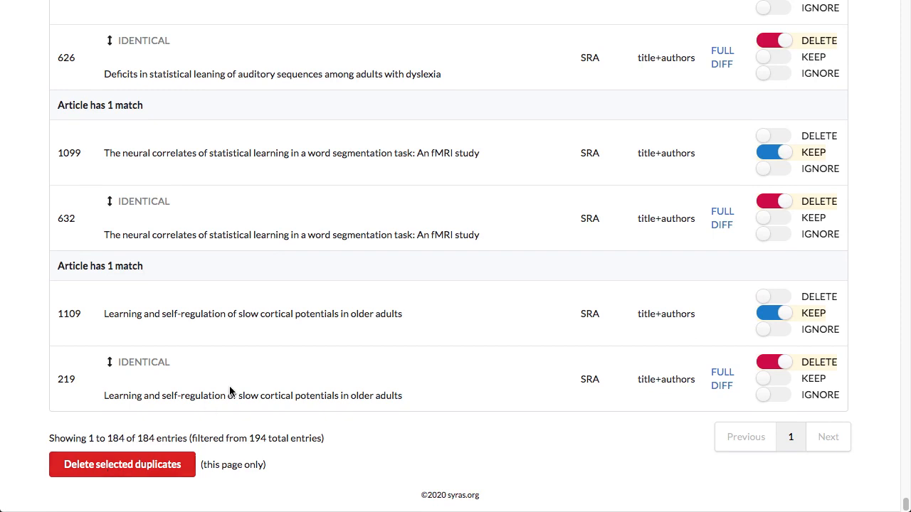
scroll(229, 391, "up", 10)
scroll(229, 391, "up", 10)
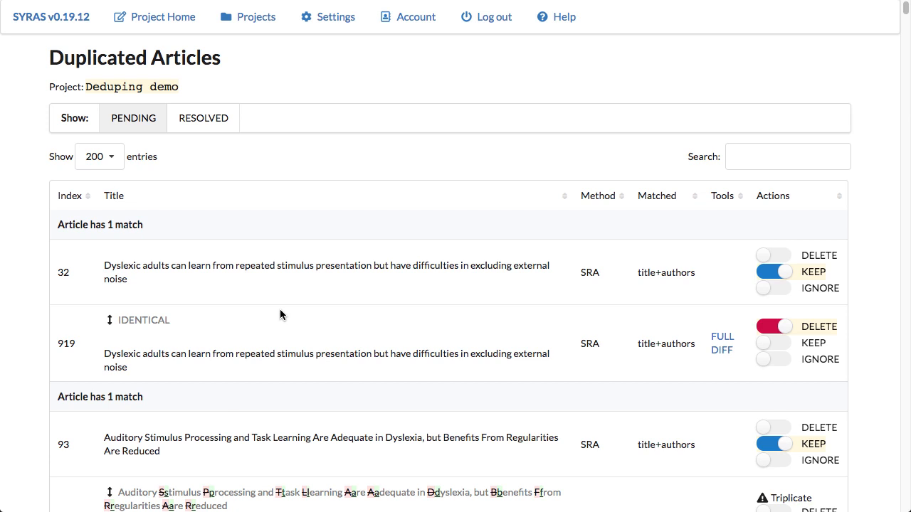
scroll(280, 309, "down", 3)
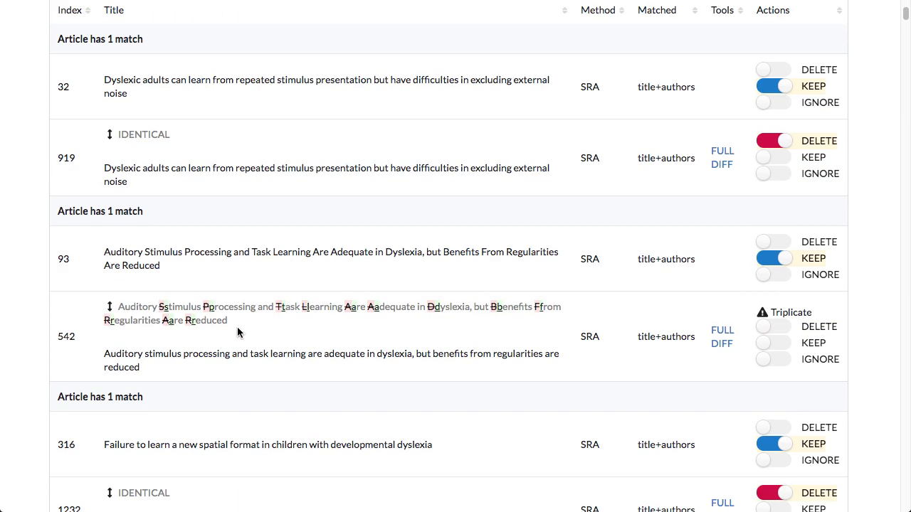
scroll(239, 321, "up", 3)
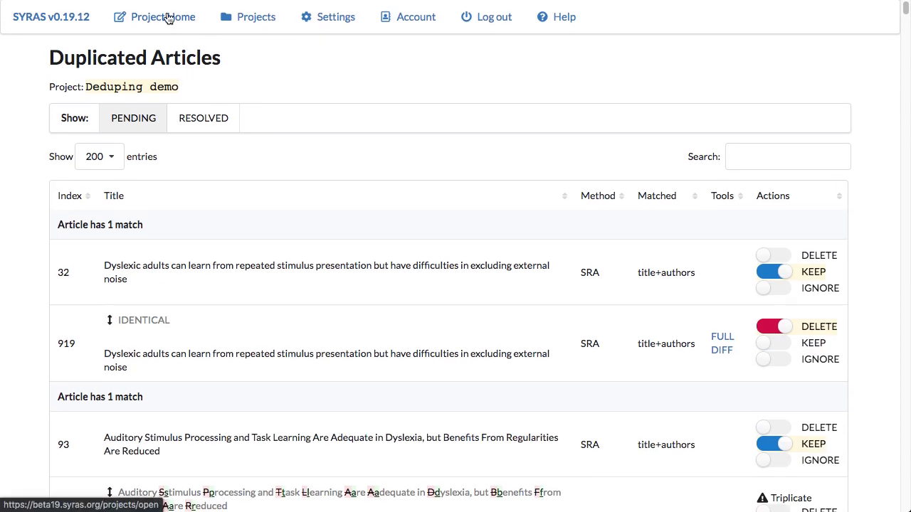
Step: Return to the project's deduplication options and rescan all imported articles with Exact matching and the Review action
left_click(168, 17)
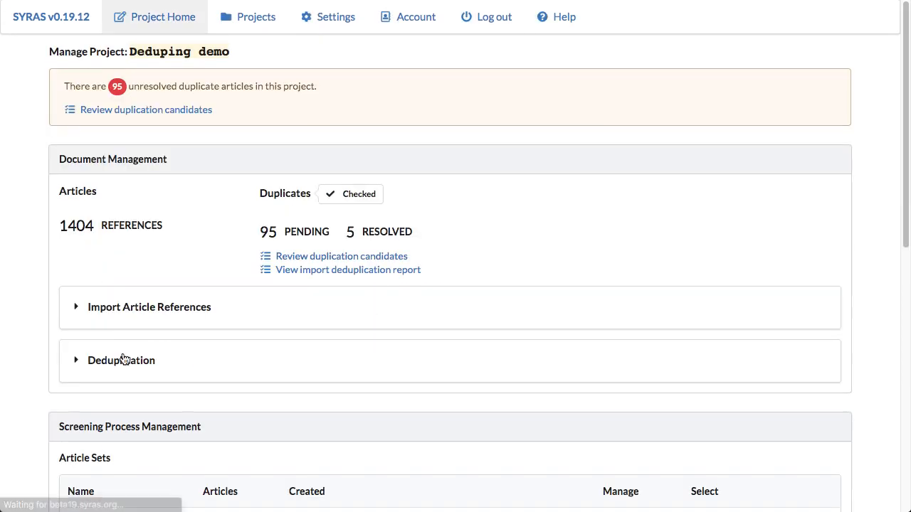
left_click(123, 360)
scroll(305, 372, "down", 2)
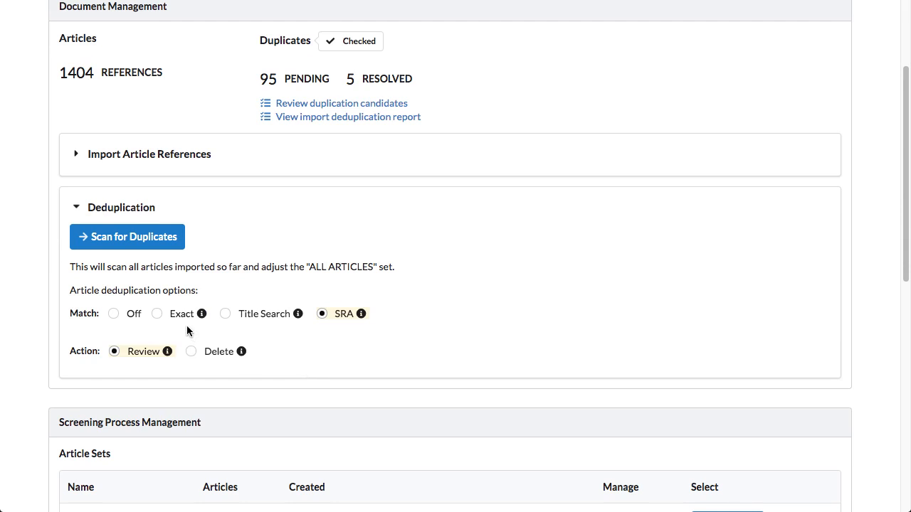
scroll(332, 352, "up", 1)
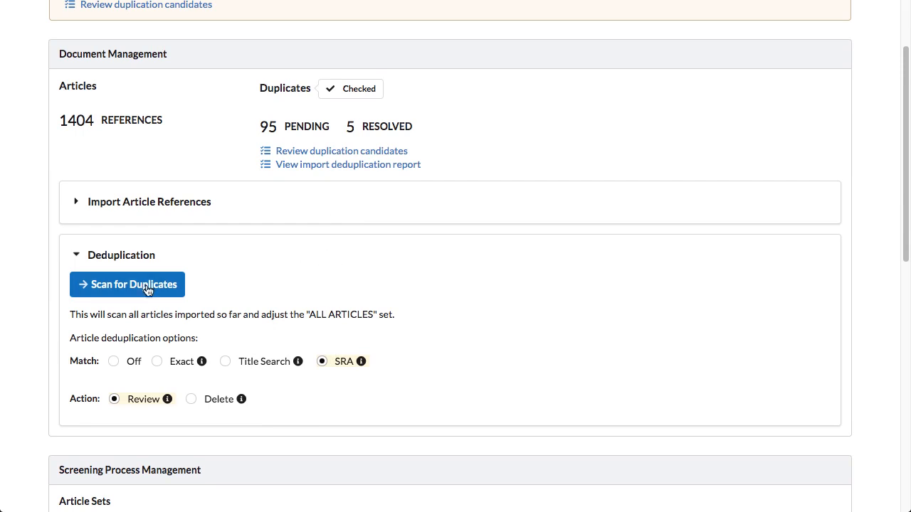
left_click(178, 364)
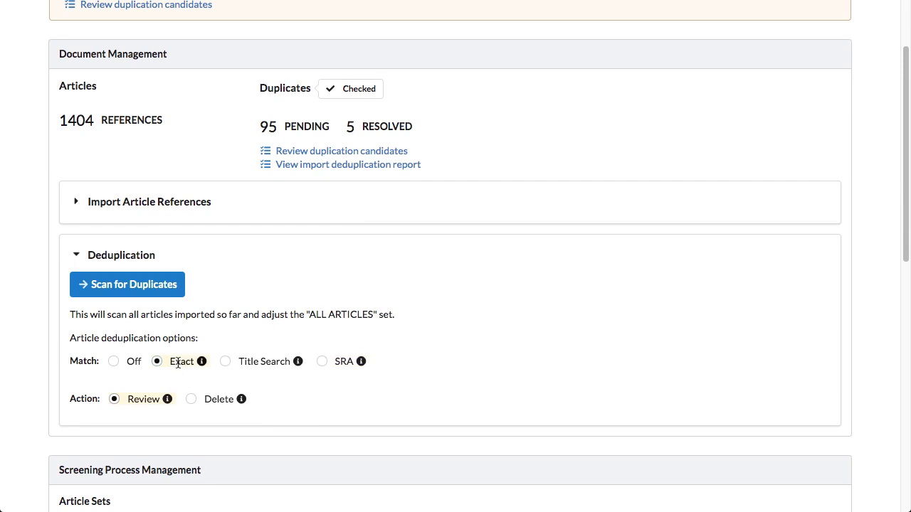
left_click(151, 293)
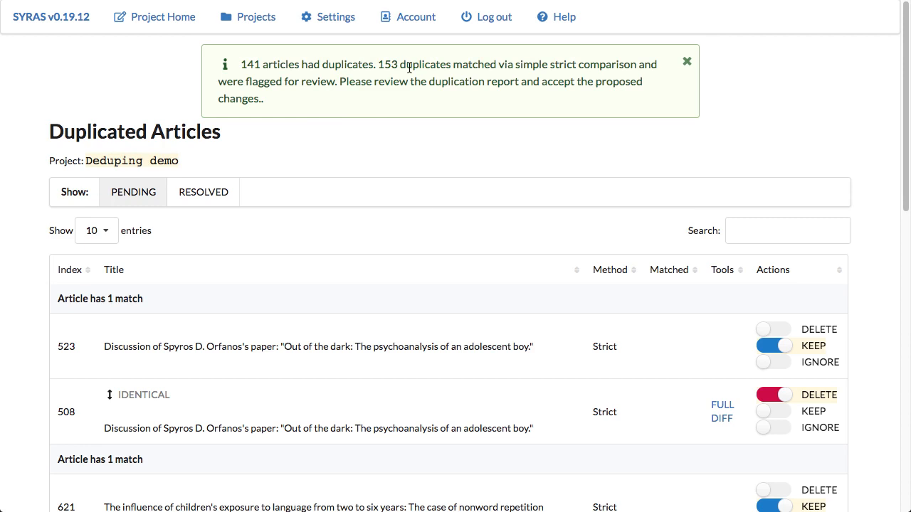
Step: Look through the strict matches and compare article 508 with article 523, viewing their inline differences
scroll(424, 200, "down", 3)
scroll(424, 202, "down", 1)
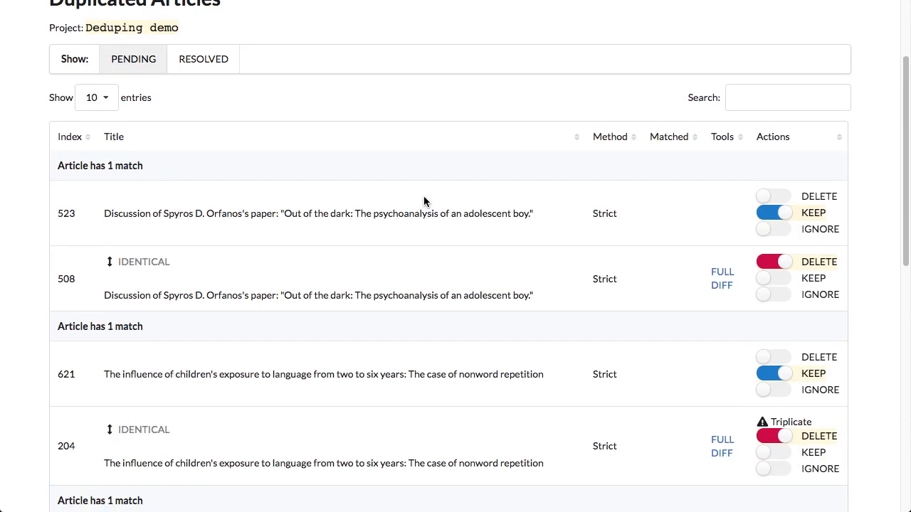
scroll(423, 201, "down", 15)
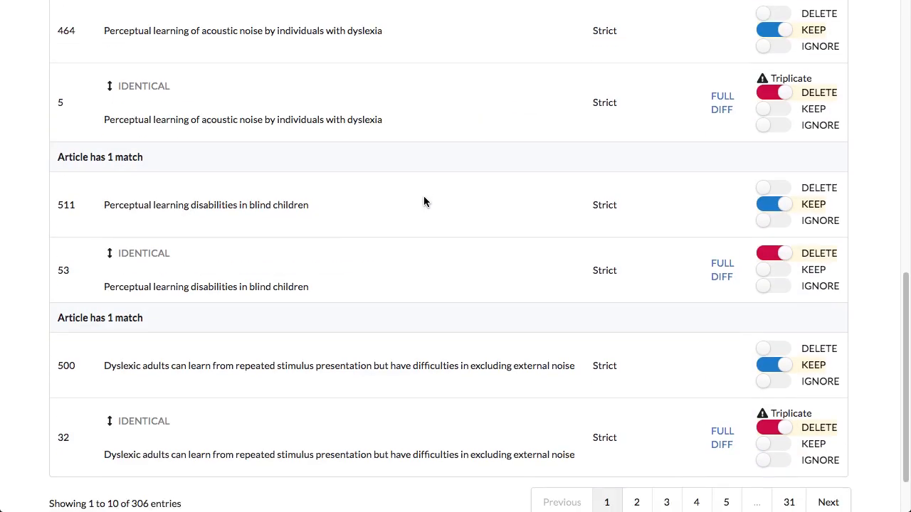
scroll(242, 292, "up", 4)
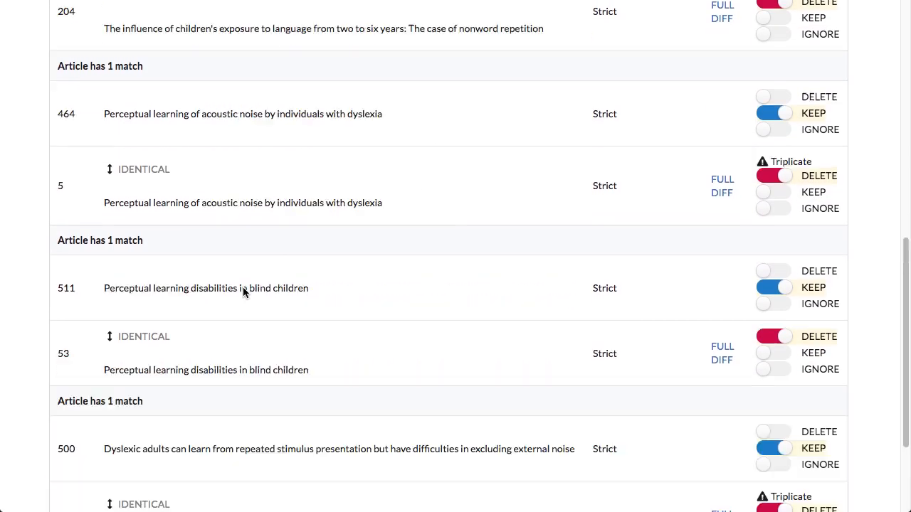
scroll(242, 292, "up", 12)
left_click(718, 282)
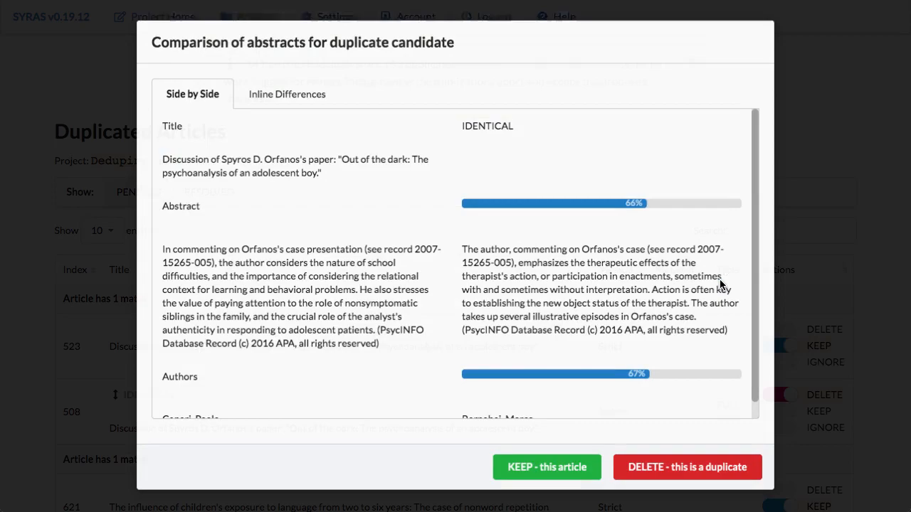
left_click(307, 95)
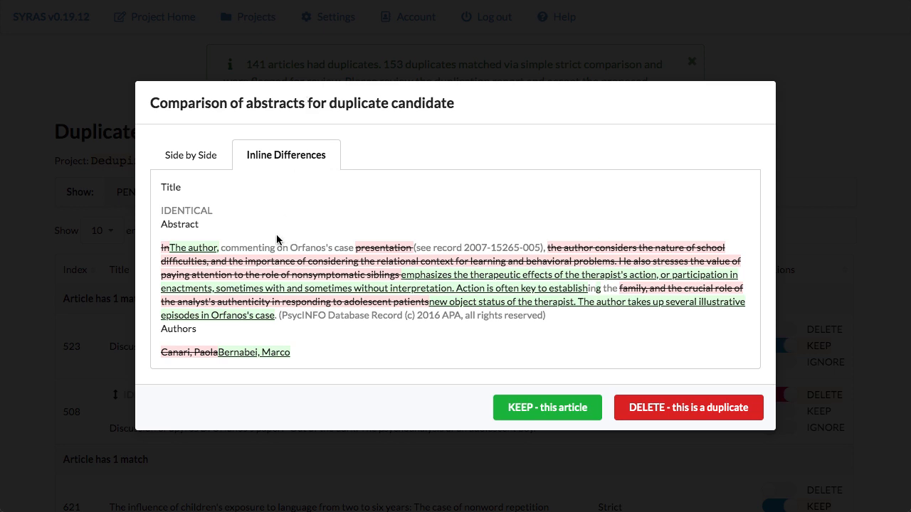
Step: Compare the titles, abstracts and authors of articles 523 and 508 in the side-by-side view
left_click(196, 163)
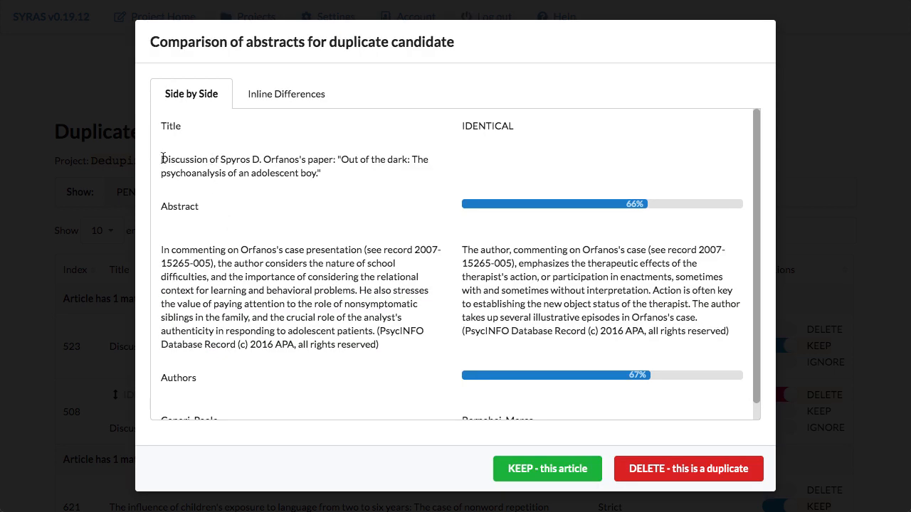
left_click_drag(161, 160, 321, 174)
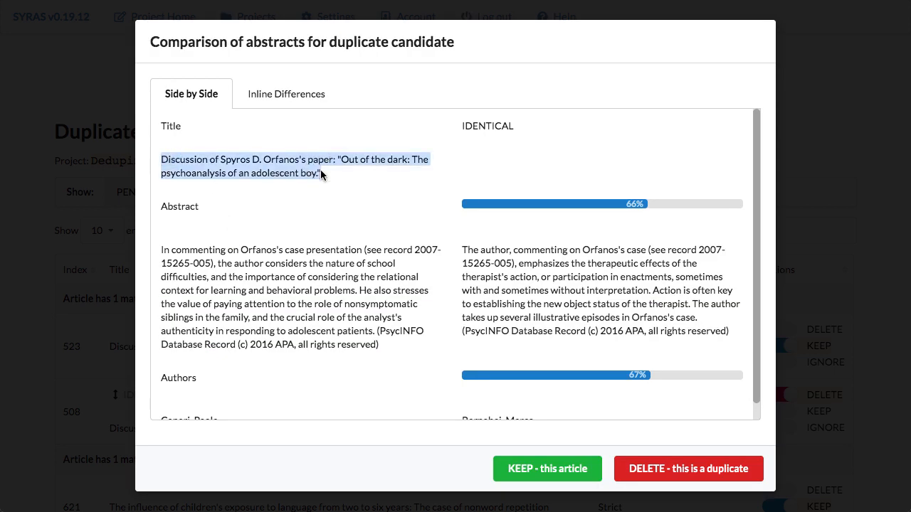
left_click(321, 174)
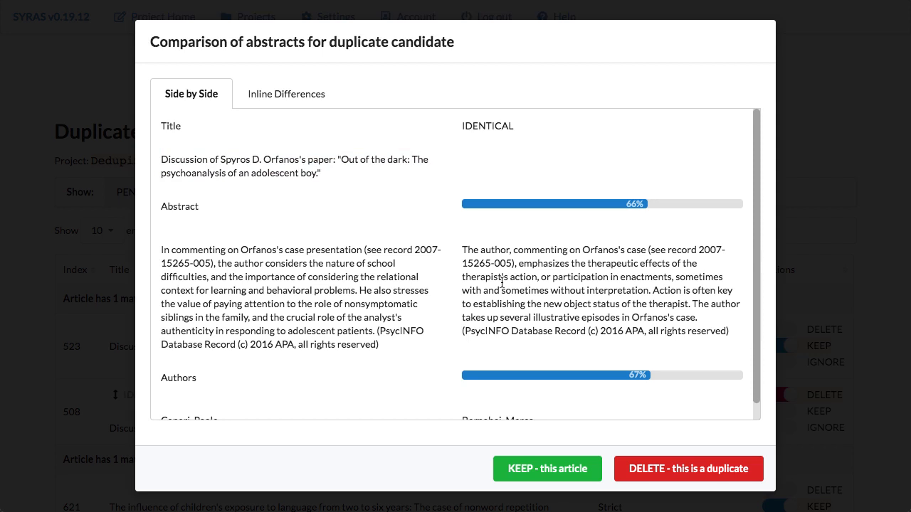
scroll(502, 283, "down", 1)
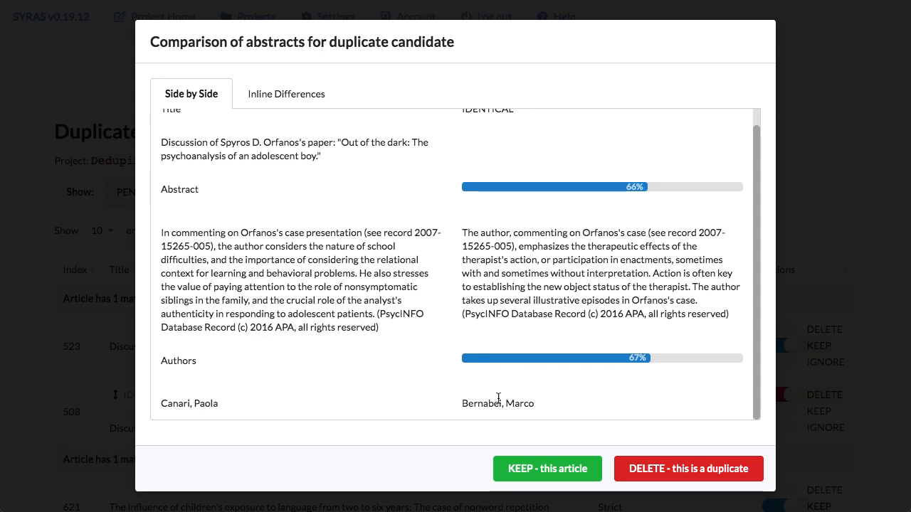
scroll(422, 270, "up", 1)
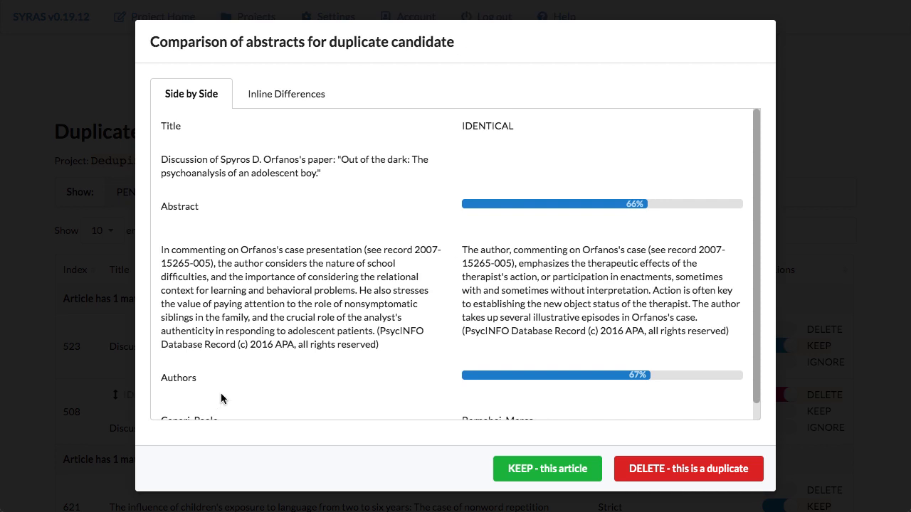
scroll(285, 334, "down", 1)
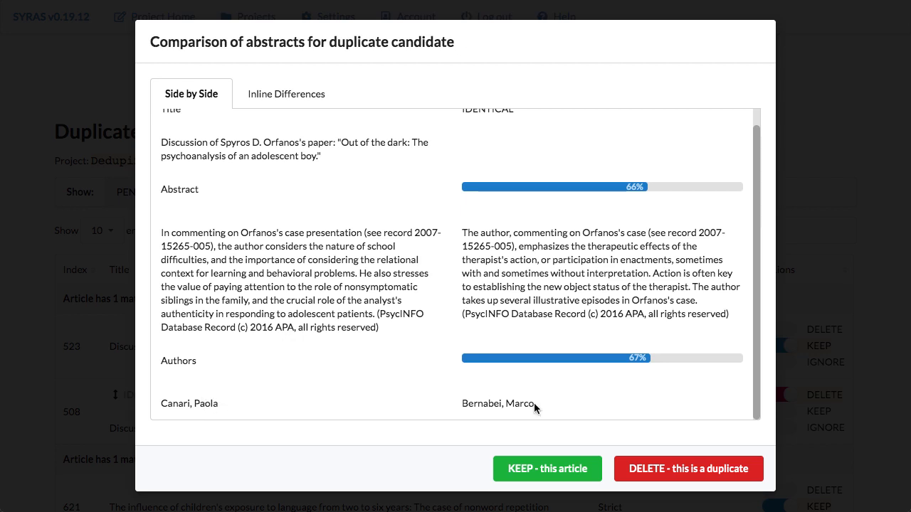
scroll(533, 402, "up", 1)
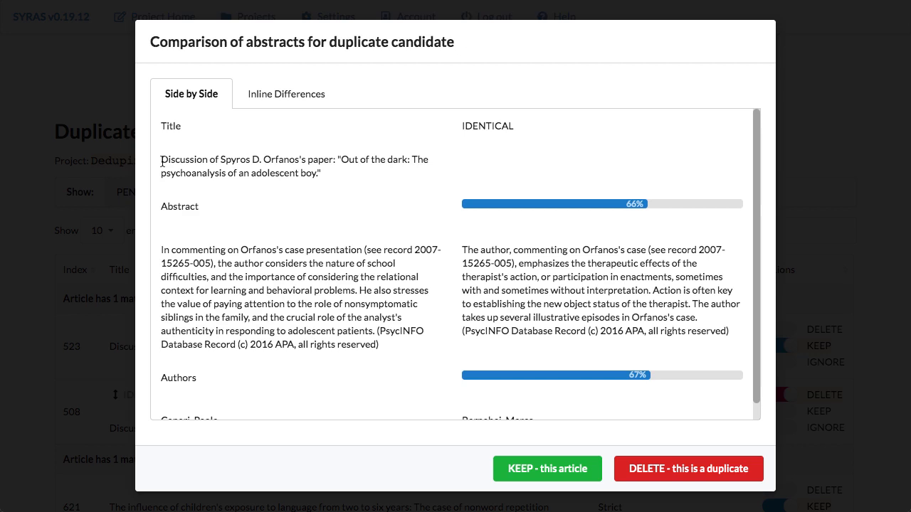
Step: Mark article 508 to be kept as a separate article rather than a duplicate
left_click_drag(160, 159, 328, 182)
left_click(326, 181)
left_click(558, 474)
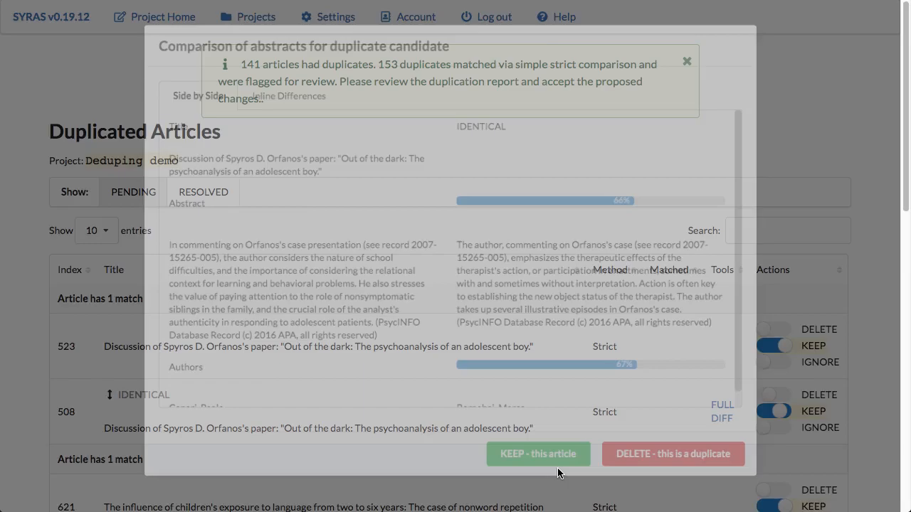
Step: Open the full comparison of article 53 with article 511 and view their inline differences
scroll(545, 385, "down", 3)
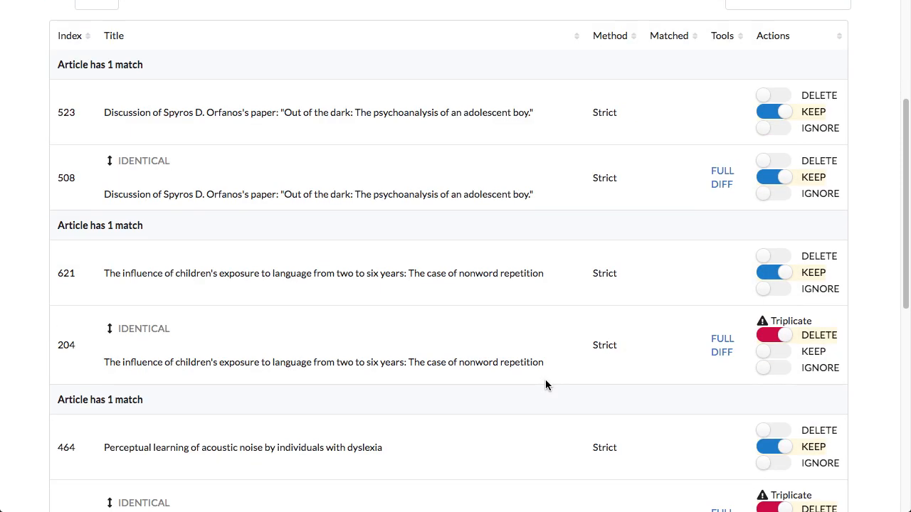
scroll(545, 385, "down", 3)
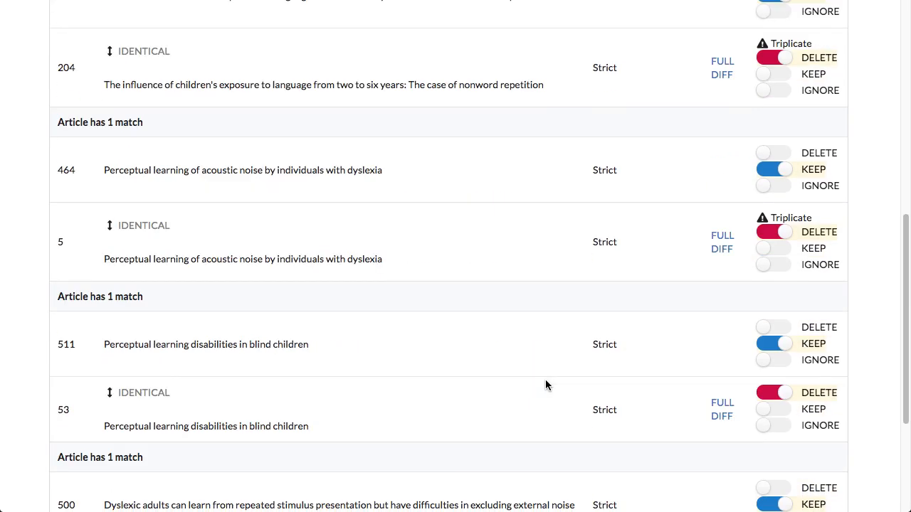
scroll(545, 385, "up", 6)
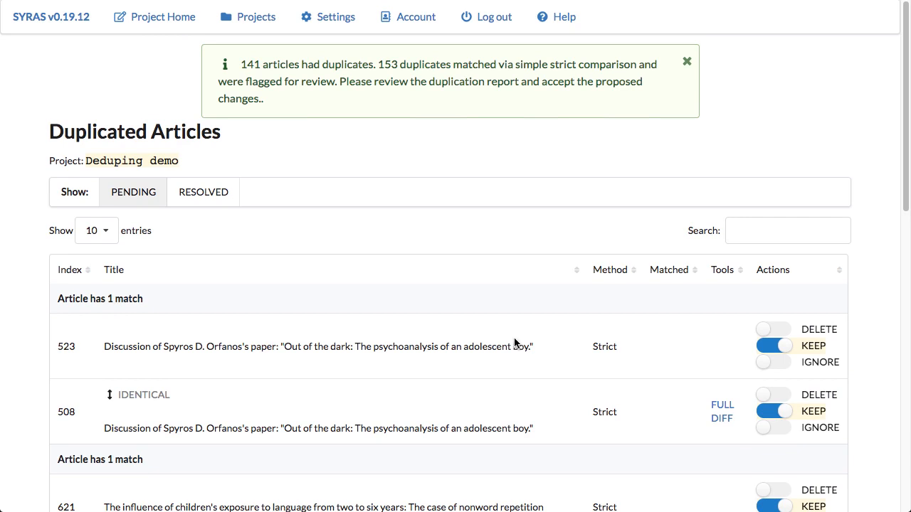
scroll(514, 344, "down", 4)
scroll(513, 344, "down", 4)
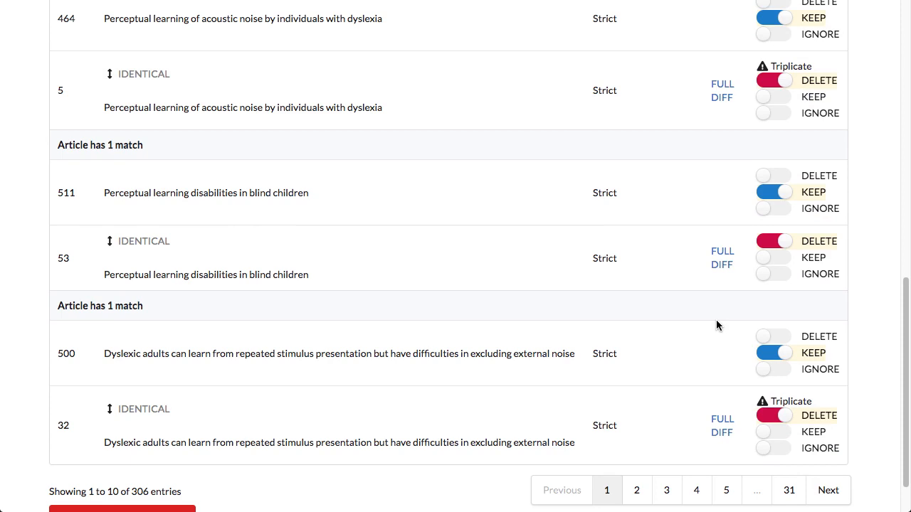
left_click(720, 265)
scroll(455, 285, "down", 1)
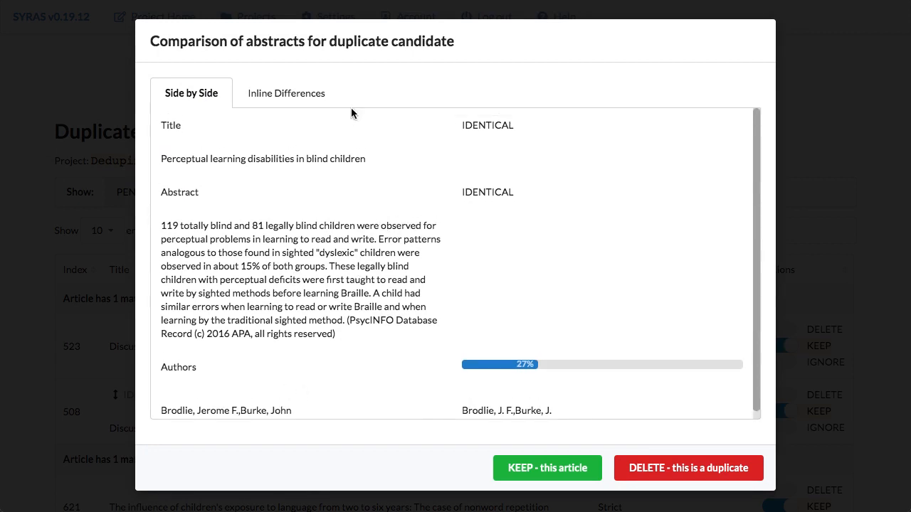
left_click(302, 94)
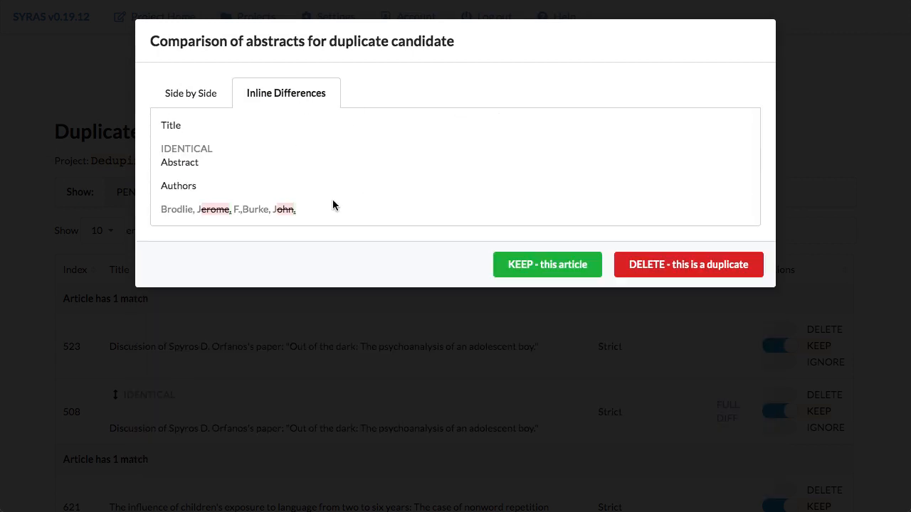
Step: Check articles 511 and 53 side by side and mark article 53 for deletion as a duplicate
left_click(200, 96)
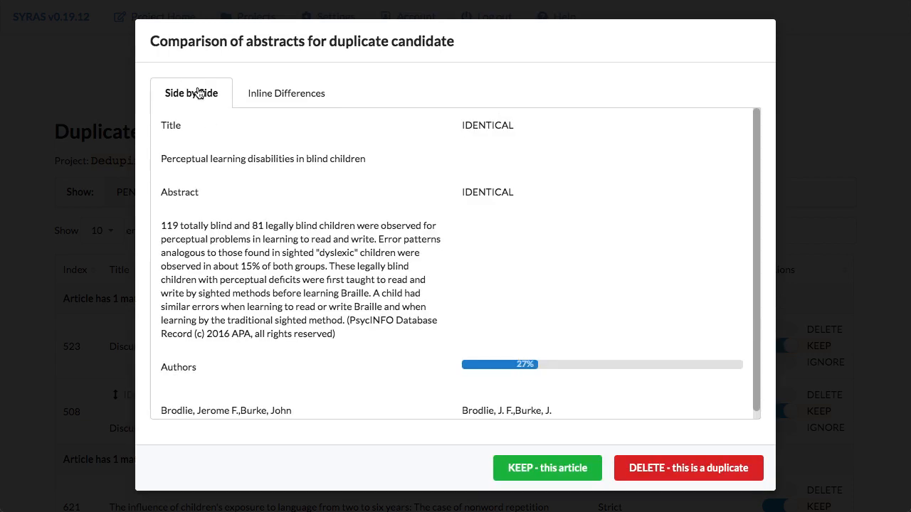
left_click_drag(163, 159, 363, 159)
left_click(296, 236)
scroll(350, 342, "down", 1)
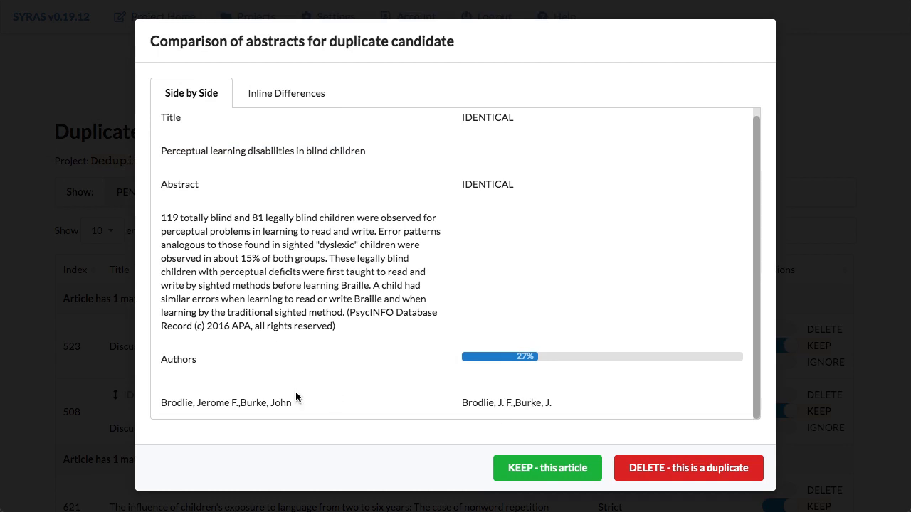
left_click(661, 470)
Step: Flip the order of the pending duplicates using the option in article 32's triplicate notice
scroll(609, 335, "down", 2)
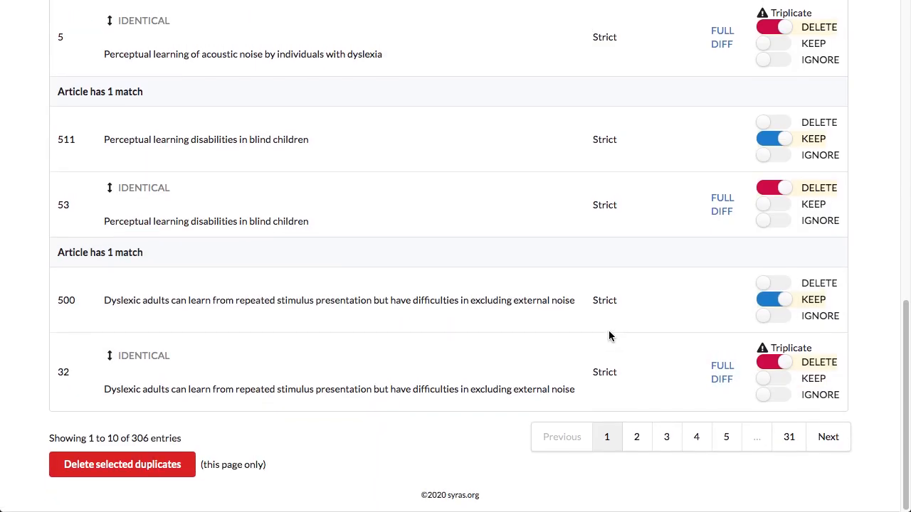
mouse_move(781, 348)
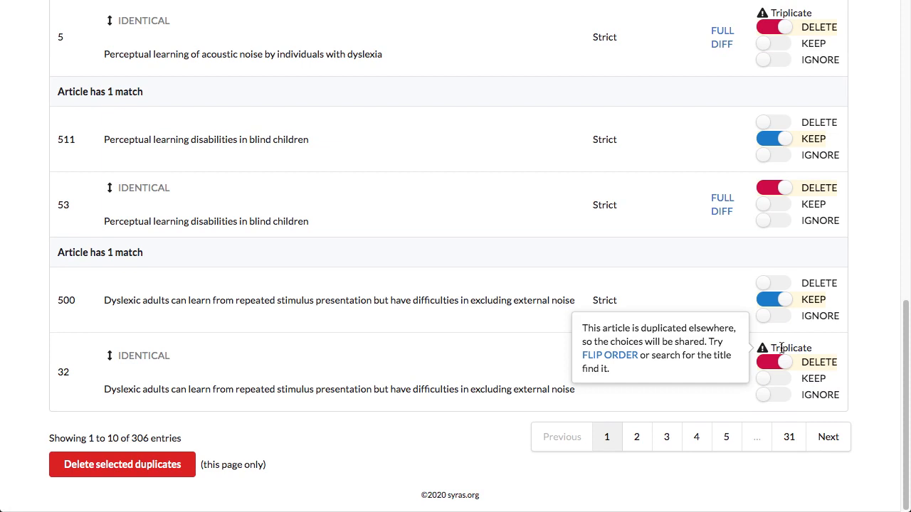
left_click(614, 356)
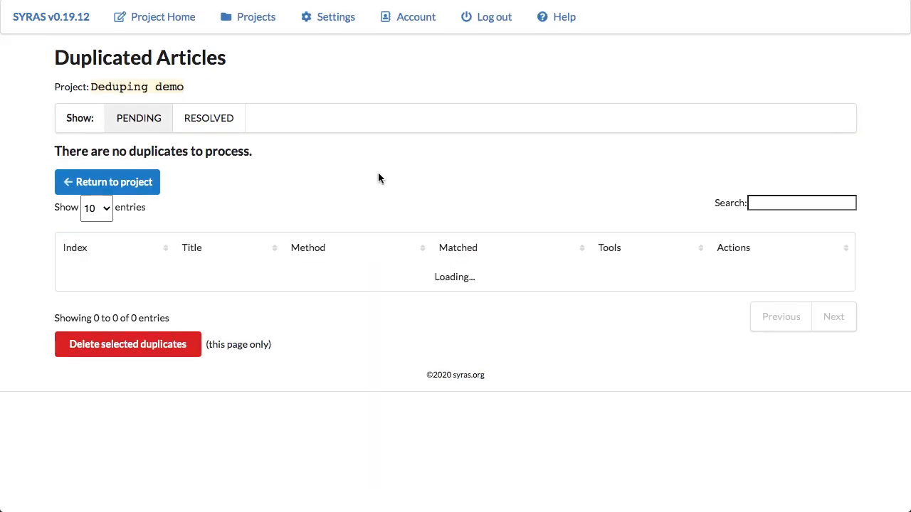
Step: Examine the flipped list of duplicates, especially article 32 and its matches 500 and 919
scroll(377, 172, "down", 8)
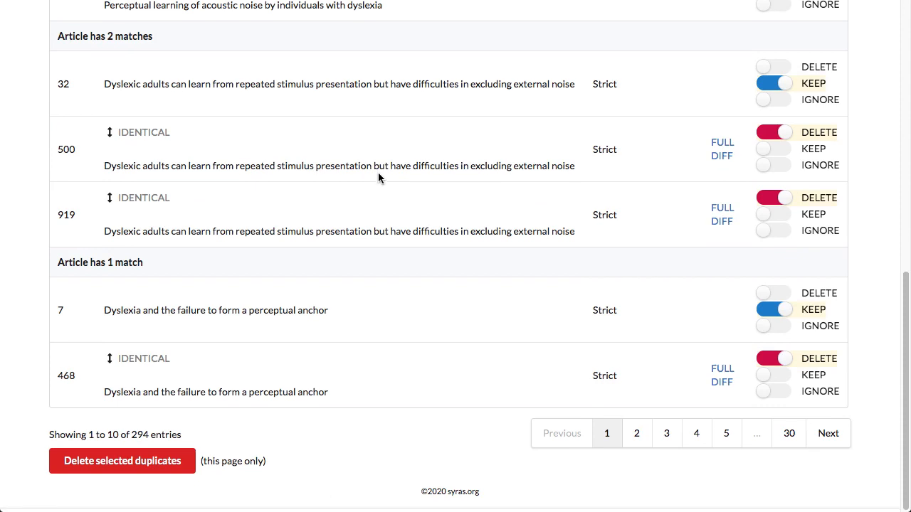
scroll(358, 189, "up", 1)
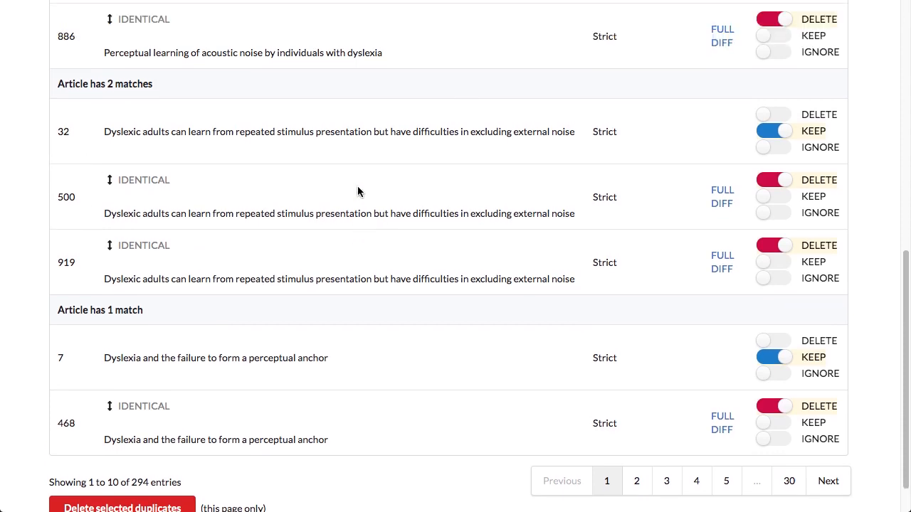
scroll(744, 239, "up", 1)
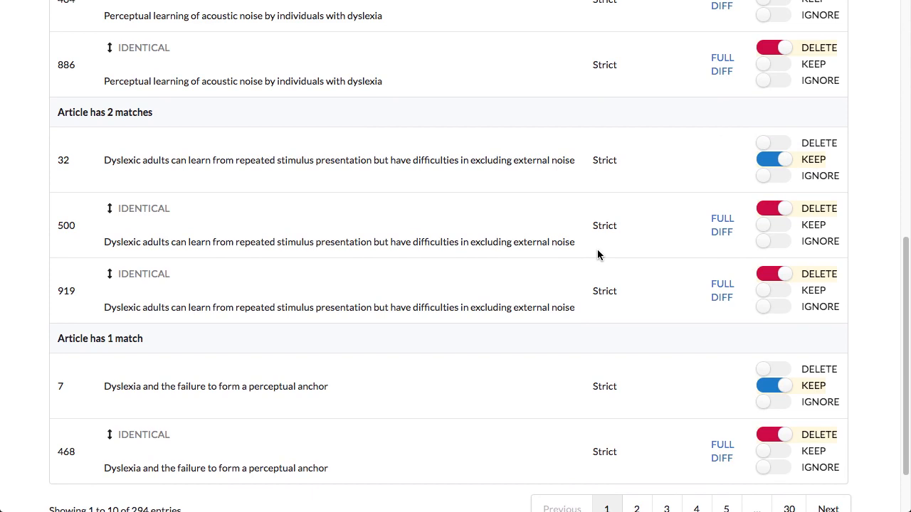
scroll(597, 255, "down", 2)
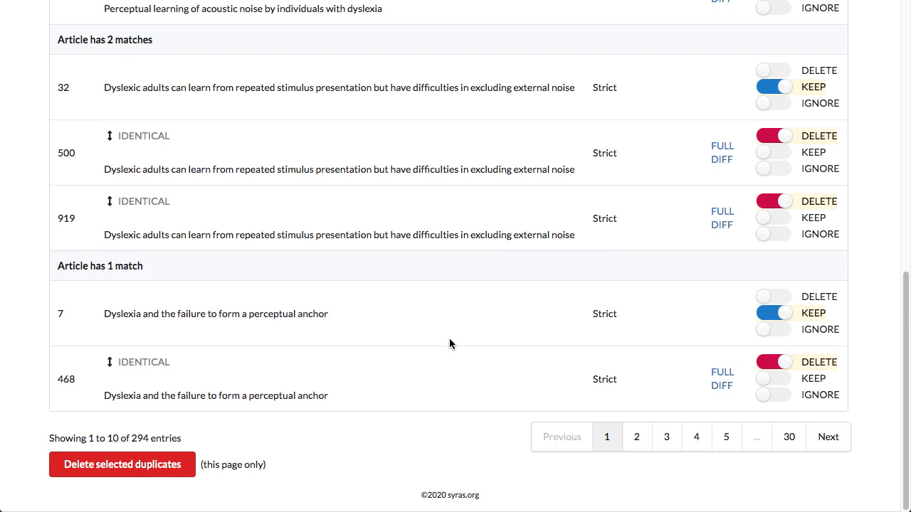
Step: Show 200 pending entries per page and delete all the selected duplicates on that page
scroll(449, 339, "up", 8)
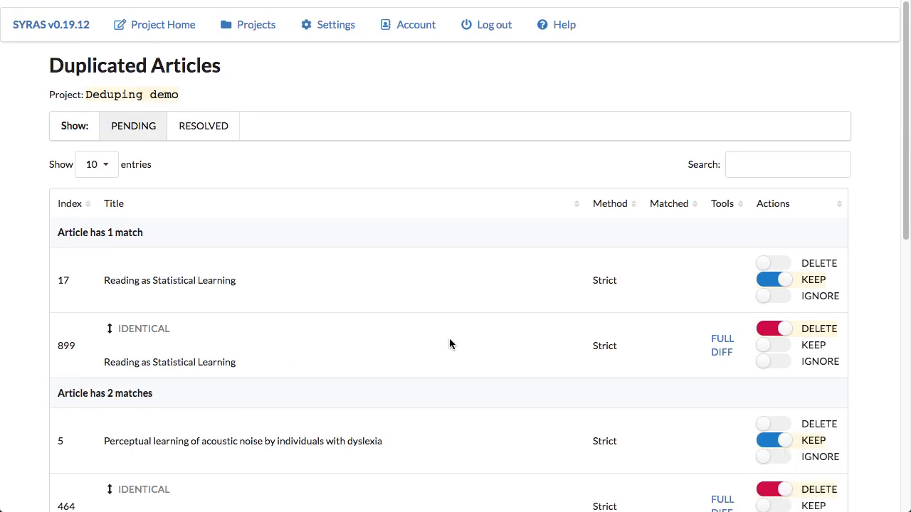
scroll(449, 340, "down", 8)
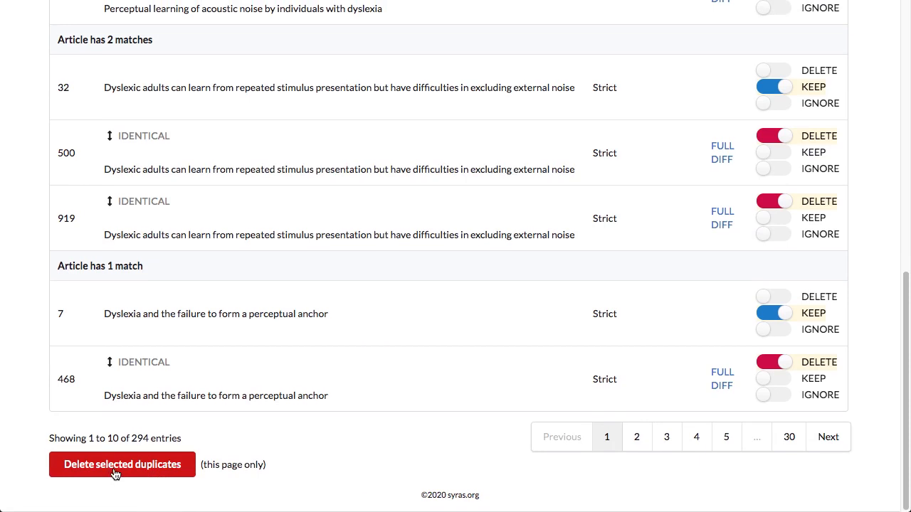
left_click(116, 472)
left_click(93, 159)
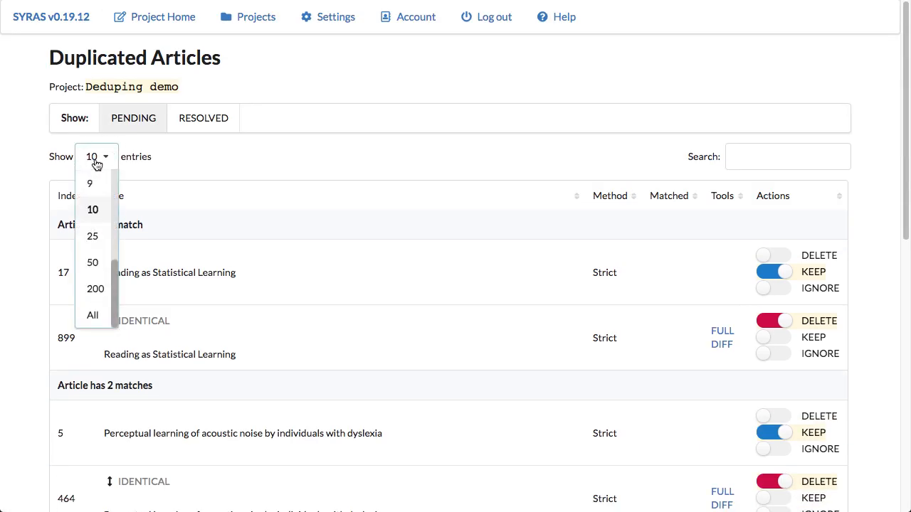
left_click(95, 290)
scroll(230, 260, "down", 15)
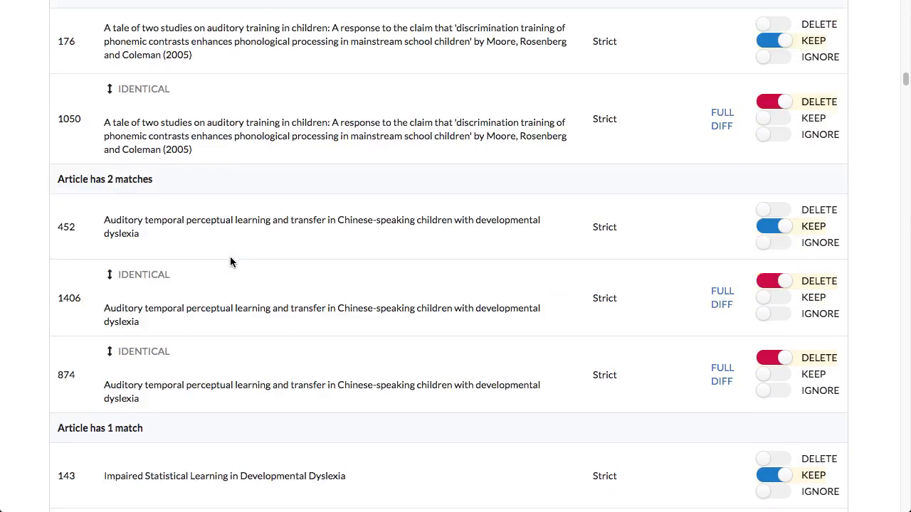
scroll(230, 262, "down", 20)
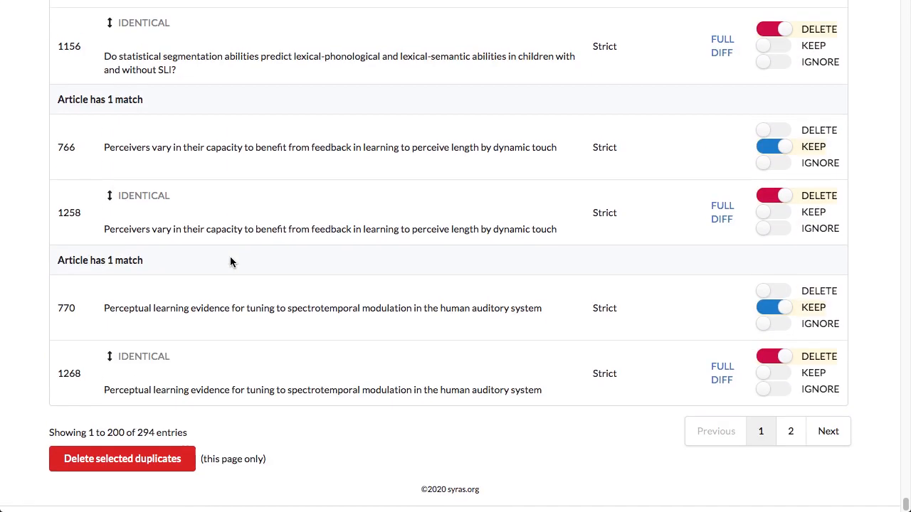
left_click(125, 465)
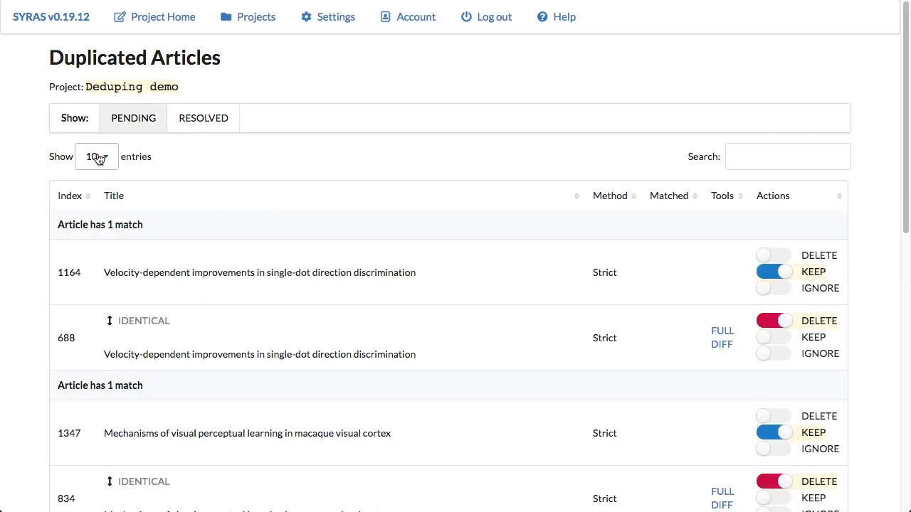
Step: Show 50 pending entries per page and delete the selected duplicates on that page
left_click(100, 156)
left_click(111, 260)
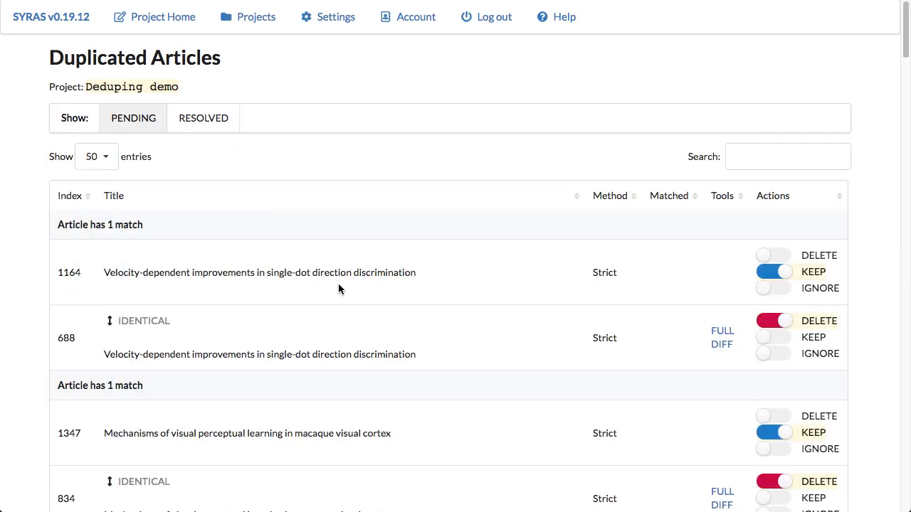
scroll(338, 284, "down", 20)
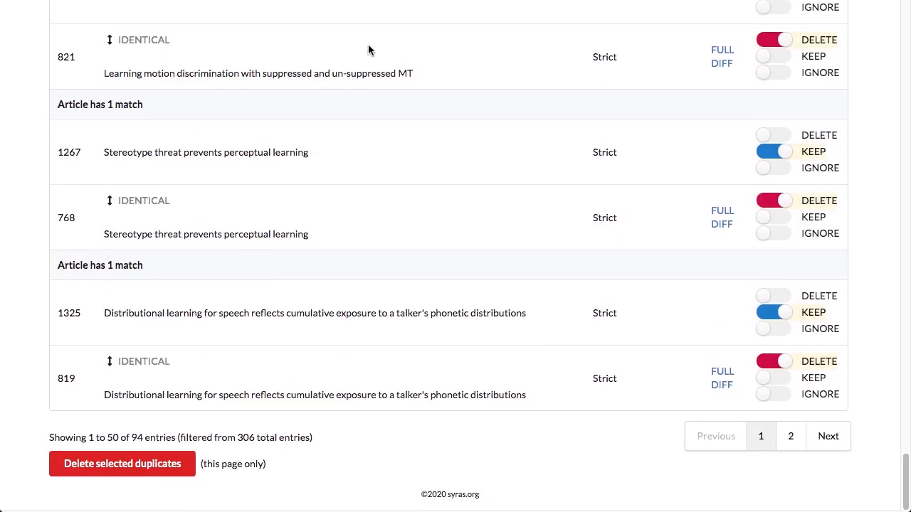
left_click(116, 468)
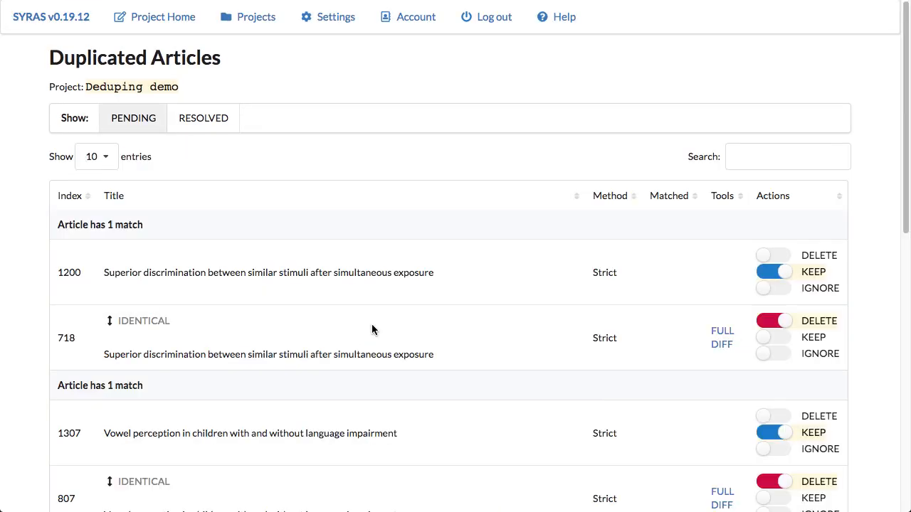
Step: List the remaining strict-match duplicates 50 per page and delete all the selected ones
scroll(296, 240, "down", 15)
scroll(297, 236, "up", 15)
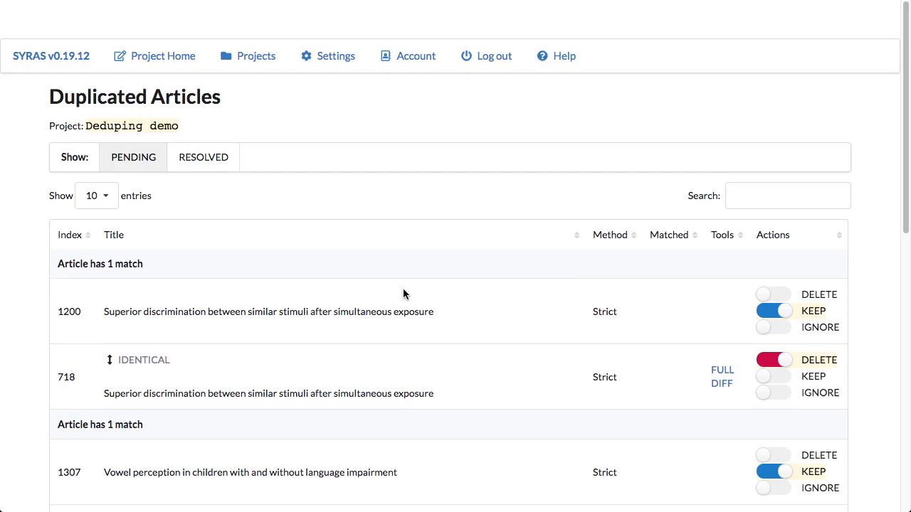
left_click(98, 158)
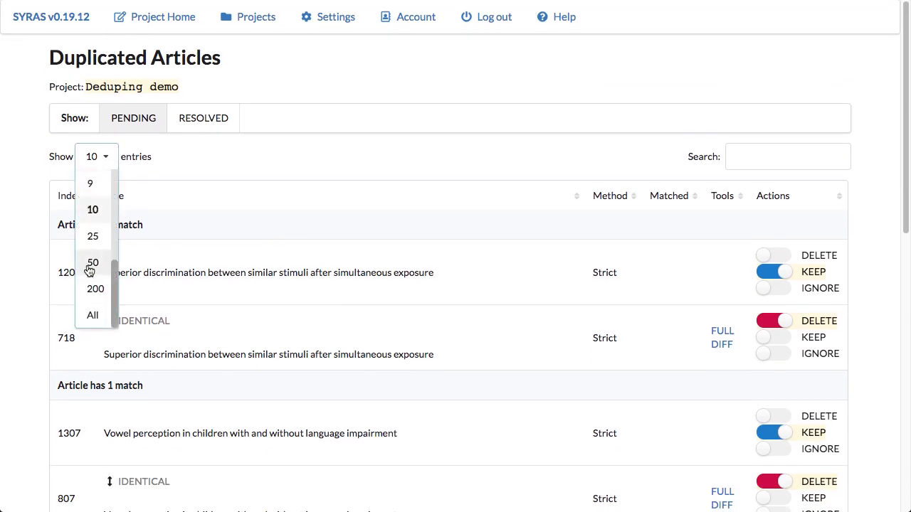
left_click(90, 265)
scroll(87, 264, "down", 15)
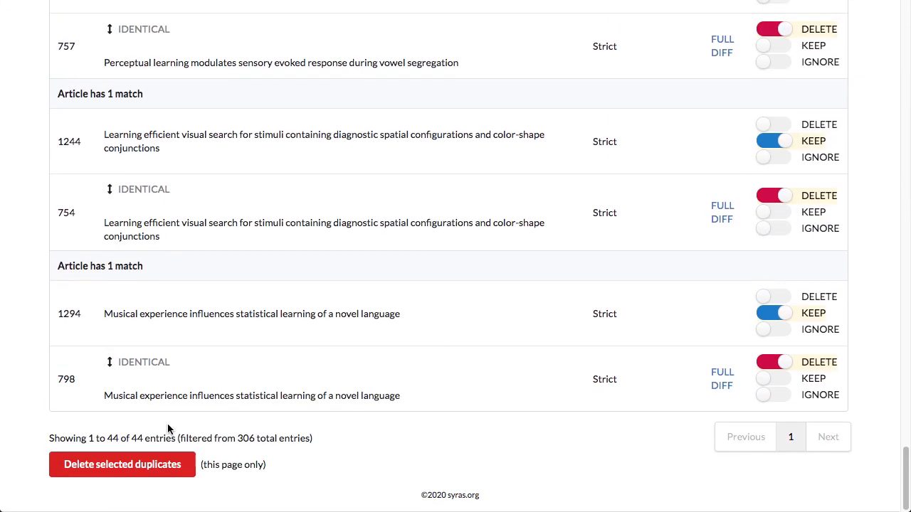
left_click(125, 462)
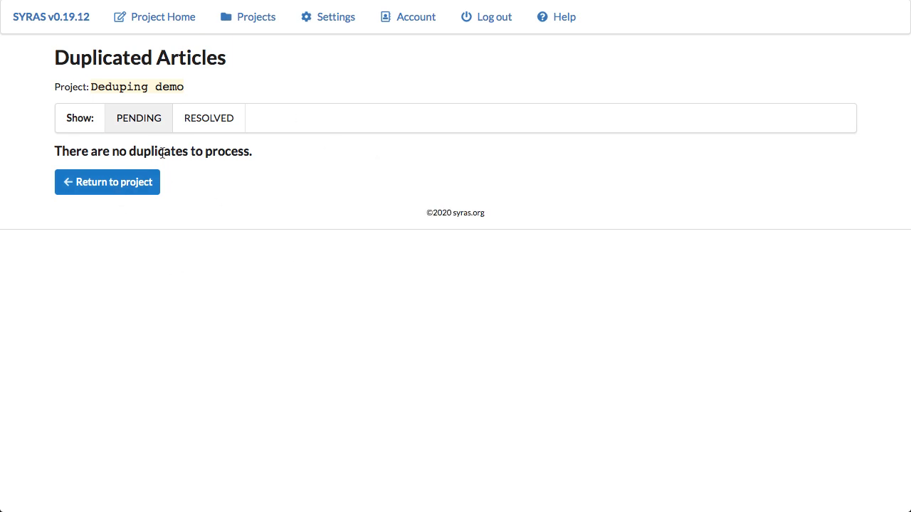
Step: Return to the project and scan all imported articles for duplicates using SRA matching with the Review action
left_click(111, 187)
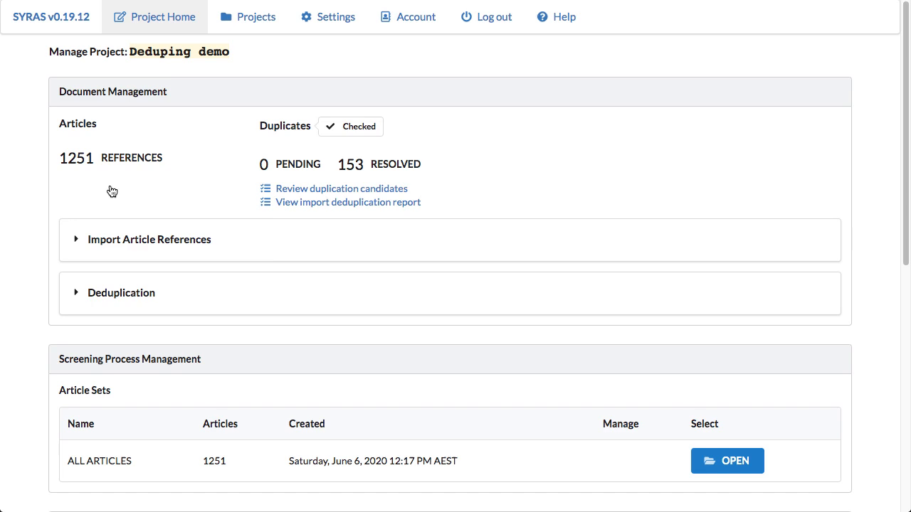
double_click(350, 165)
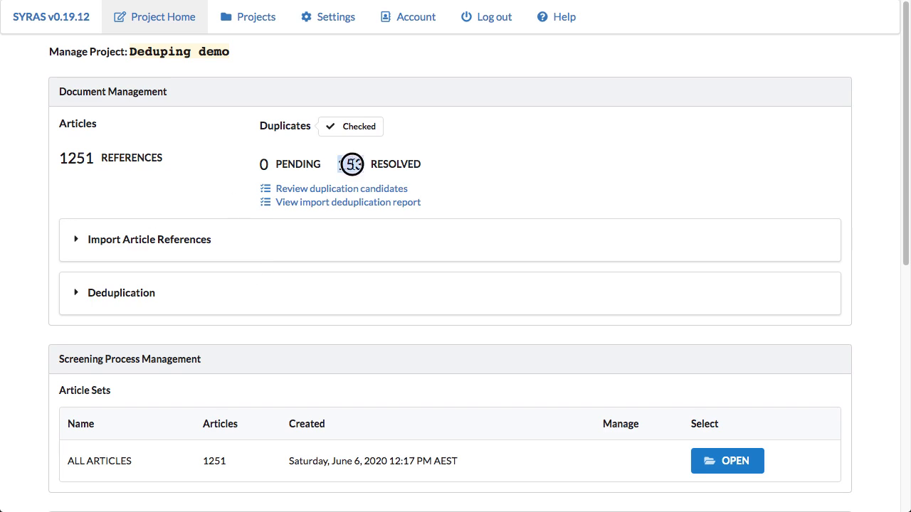
left_click(349, 166)
left_click(175, 289)
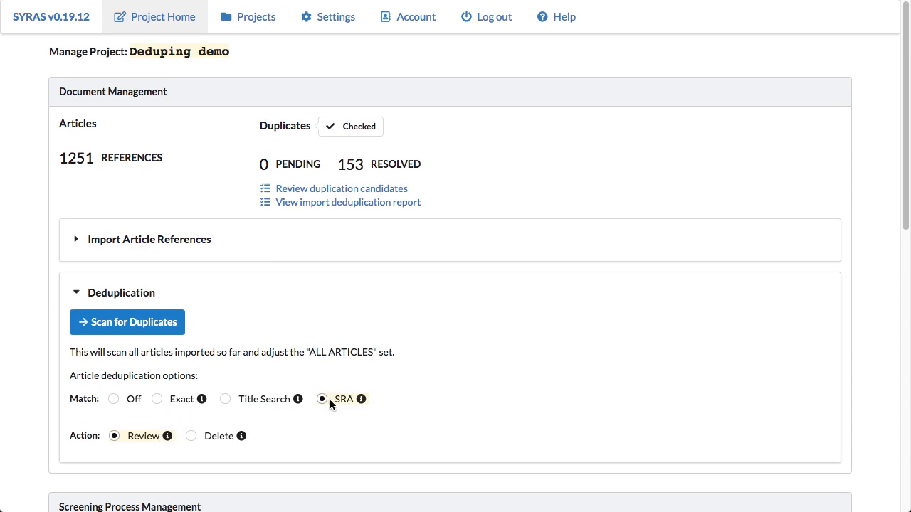
double_click(180, 402)
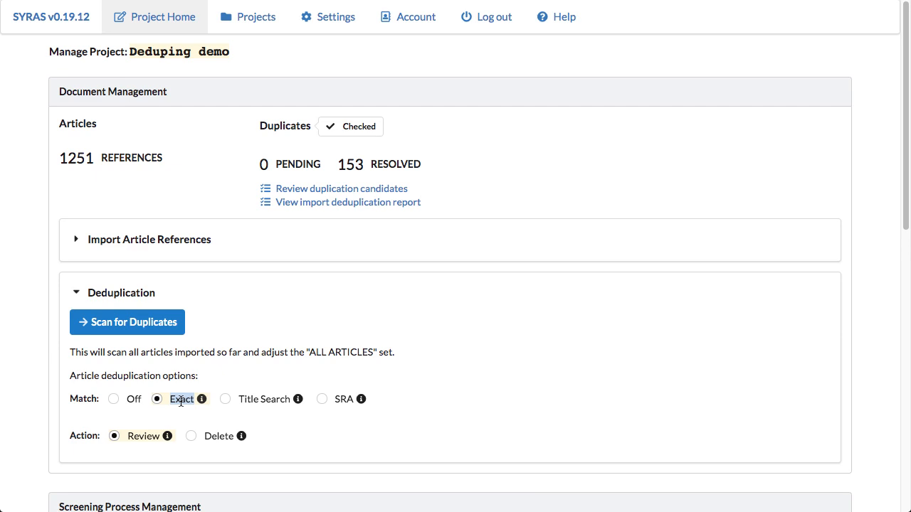
left_click(180, 402)
left_click(341, 400)
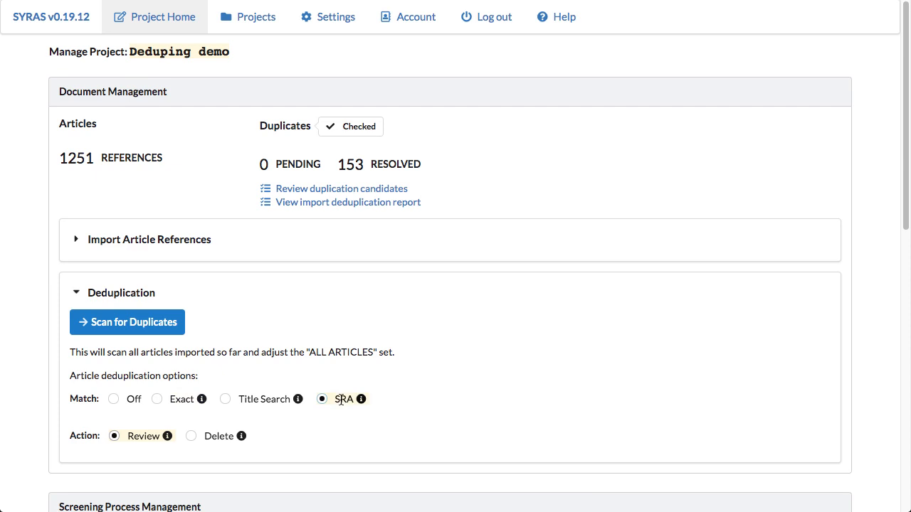
left_click(126, 326)
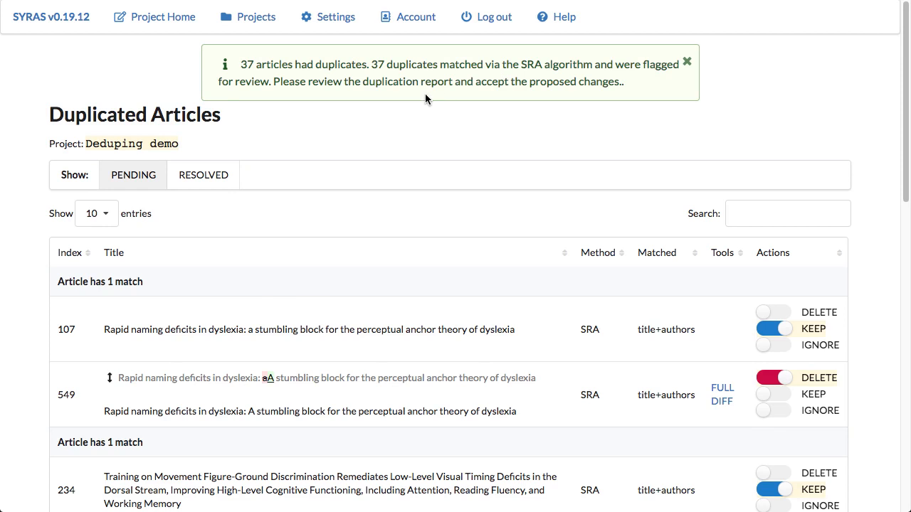
Step: Examine the SRA scan summary and the title differences in the list of pending duplicates
scroll(425, 94, "down", 3)
scroll(424, 93, "up", 3)
scroll(366, 213, "down", 3)
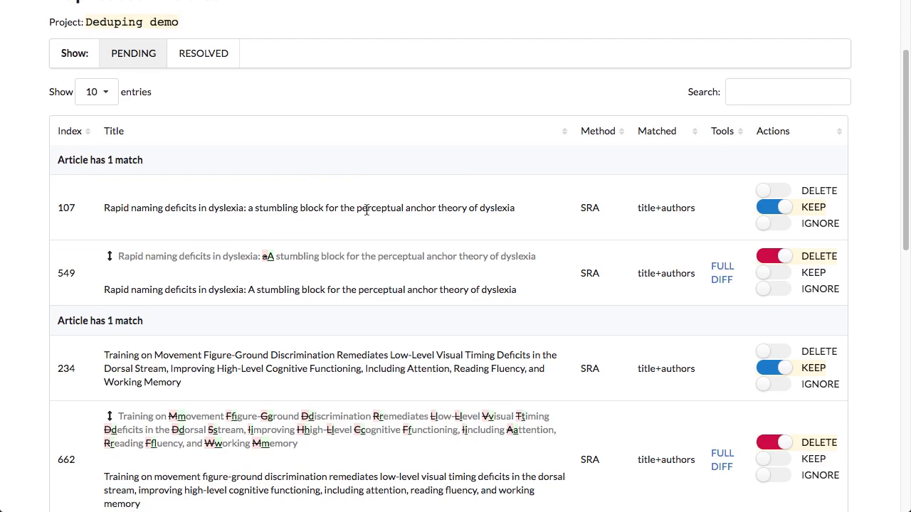
scroll(365, 208, "down", 15)
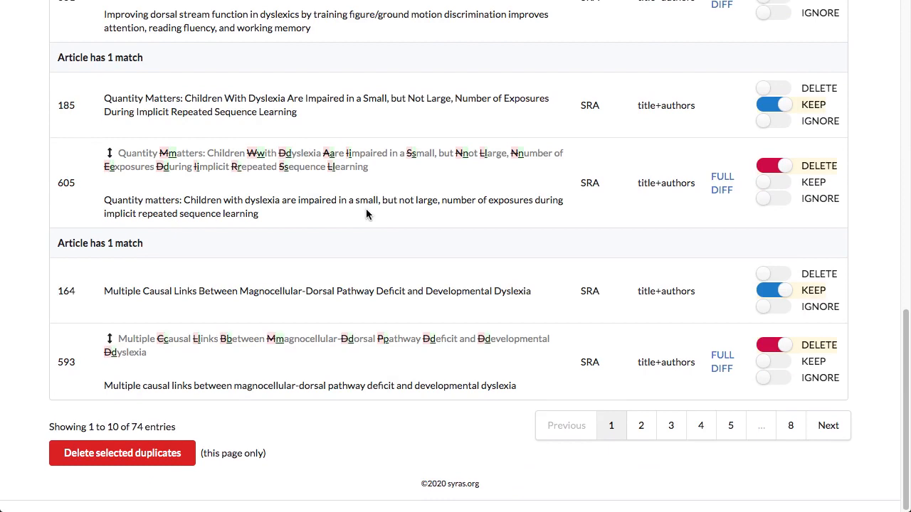
scroll(366, 213, "up", 18)
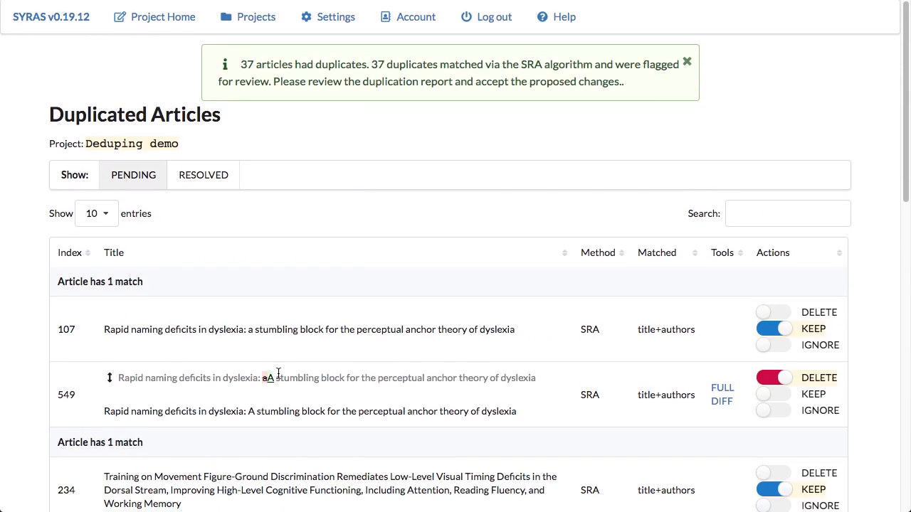
scroll(277, 374, "down", 3)
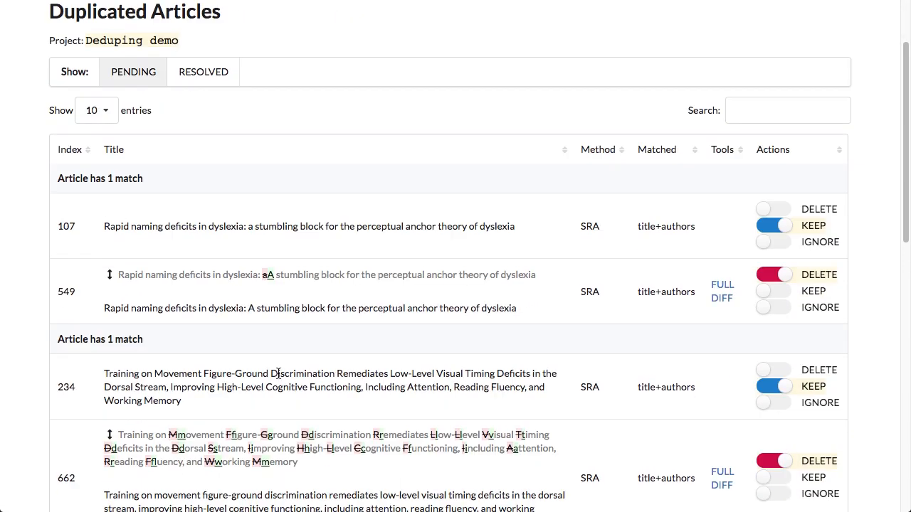
scroll(320, 297, "up", 3)
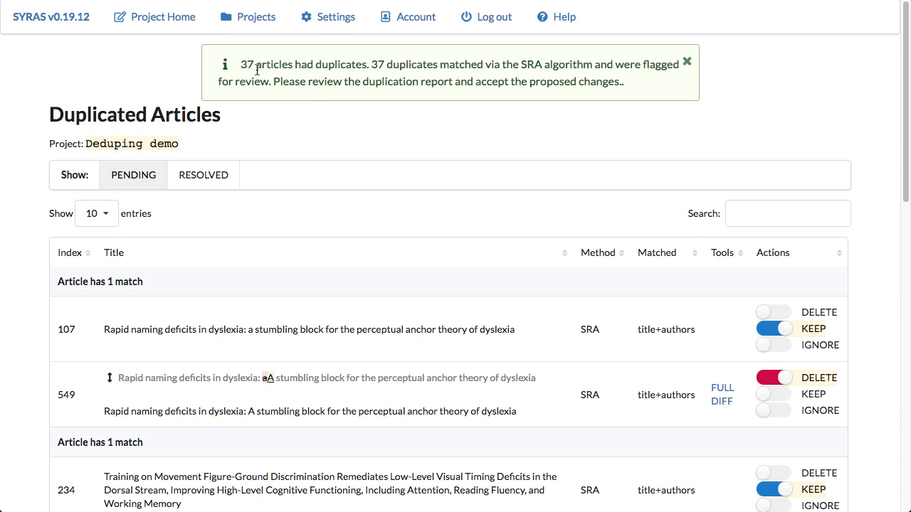
left_click_drag(242, 64, 502, 64)
left_click(497, 114)
Step: Compare article 549 with article 107 through inline differences and mark 549 as a duplicate for deletion
scroll(345, 233, "down", 2)
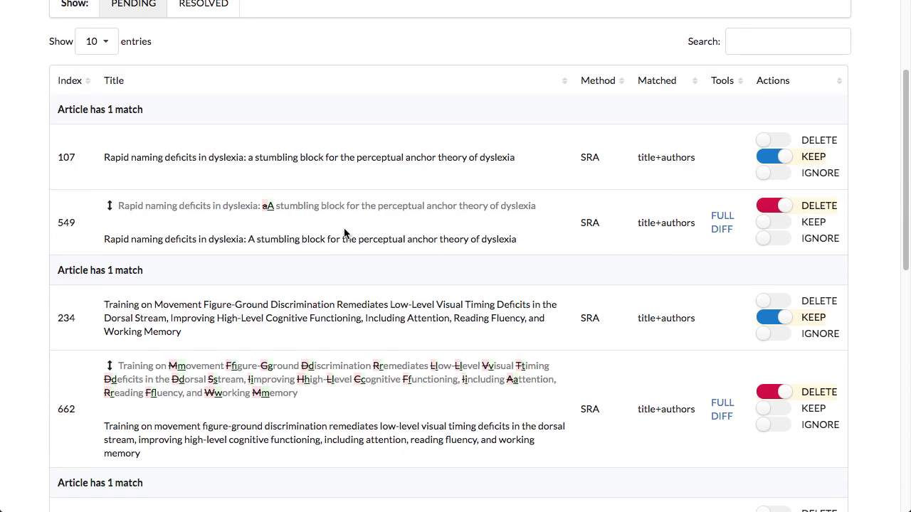
left_click(720, 230)
left_click(302, 105)
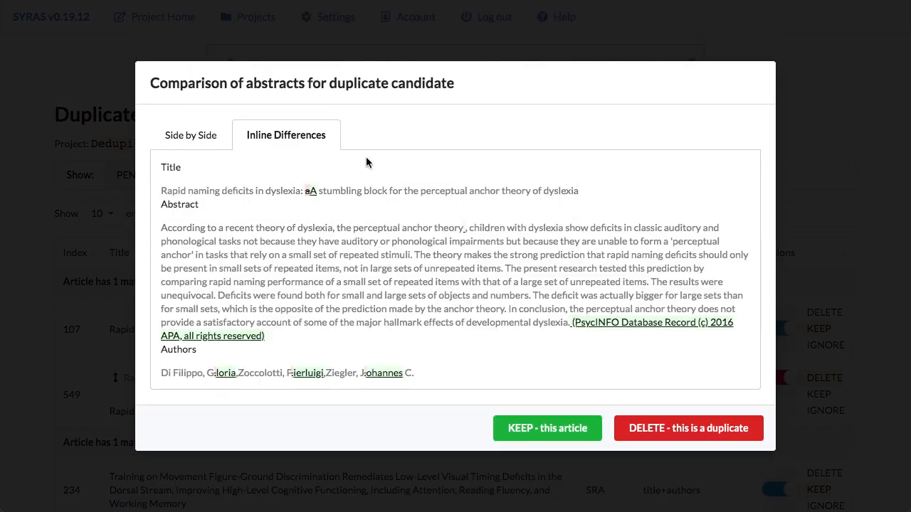
left_click(684, 427)
Step: Compare article 662 with article 234 in full, and set 662 to keep and 234 to delete
scroll(636, 382, "down", 3)
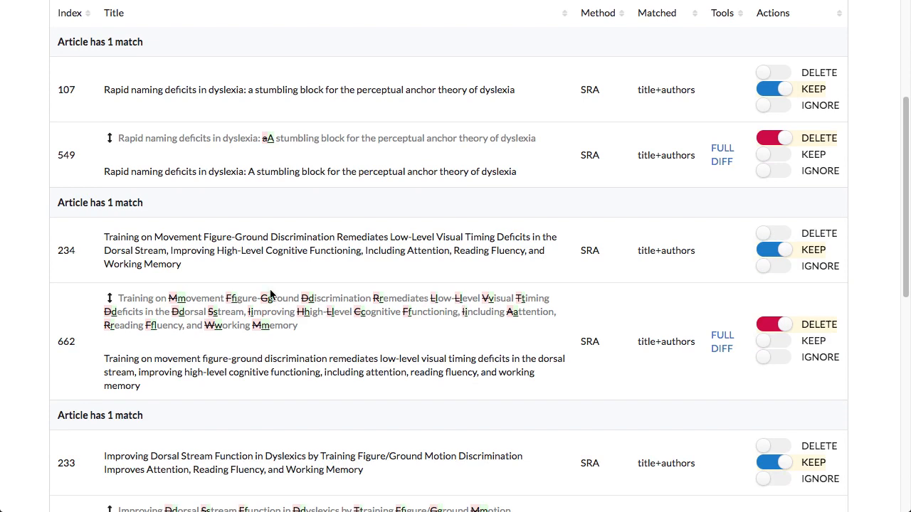
left_click(721, 342)
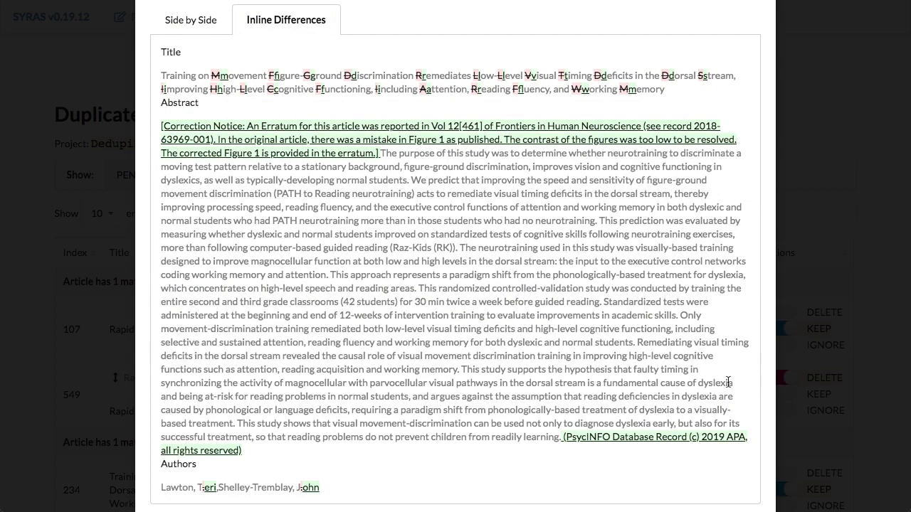
left_click(810, 364)
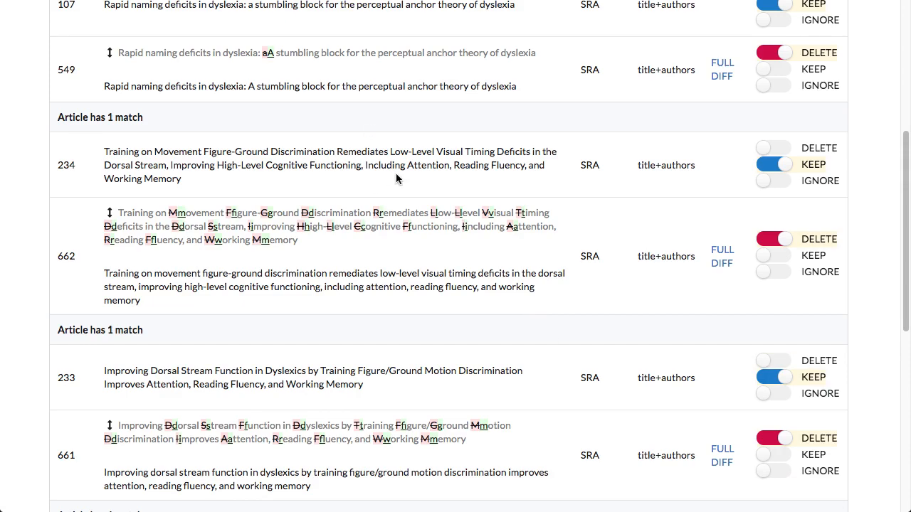
left_click(780, 261)
left_click(780, 149)
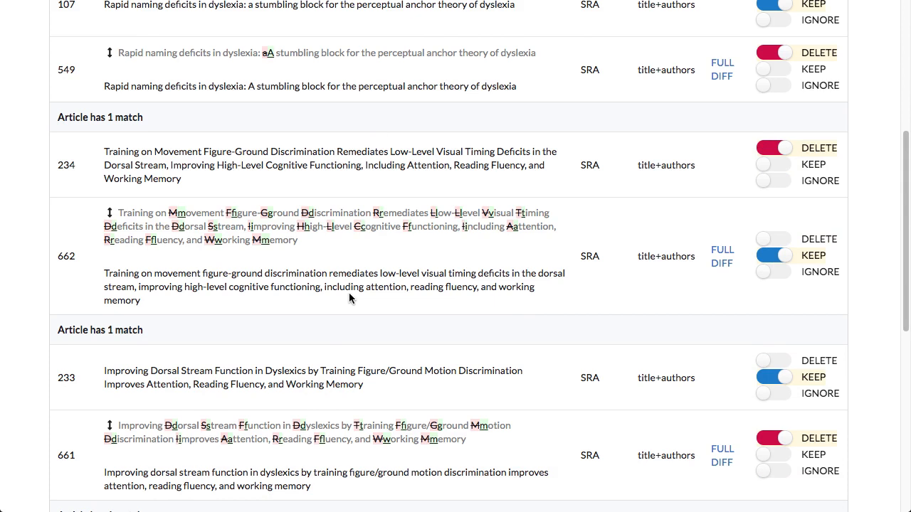
Step: Review the inline differences between articles 233 and 661, and close the comparison without choosing an action
scroll(349, 293, "down", 3)
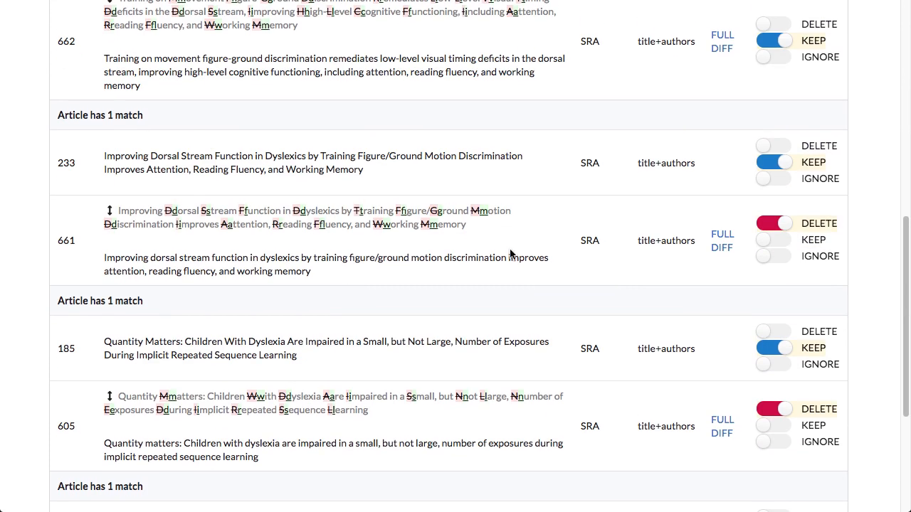
left_click(723, 248)
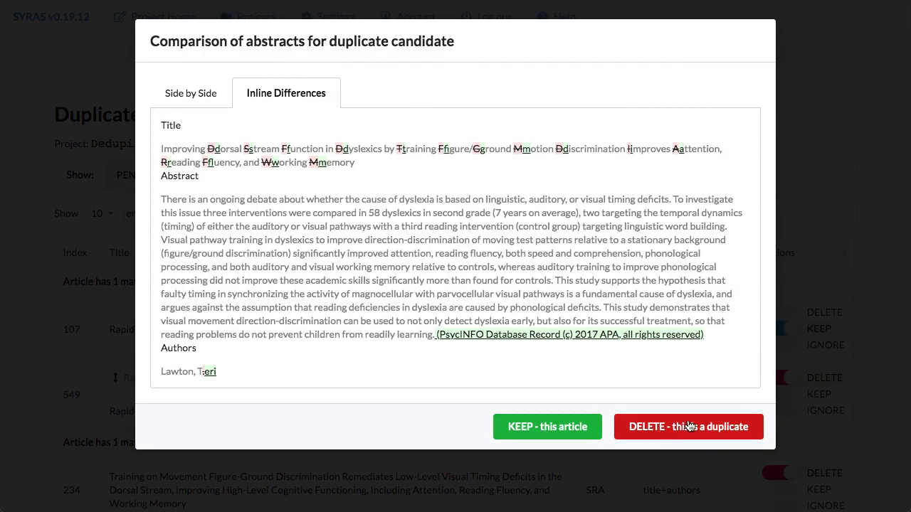
left_click(840, 104)
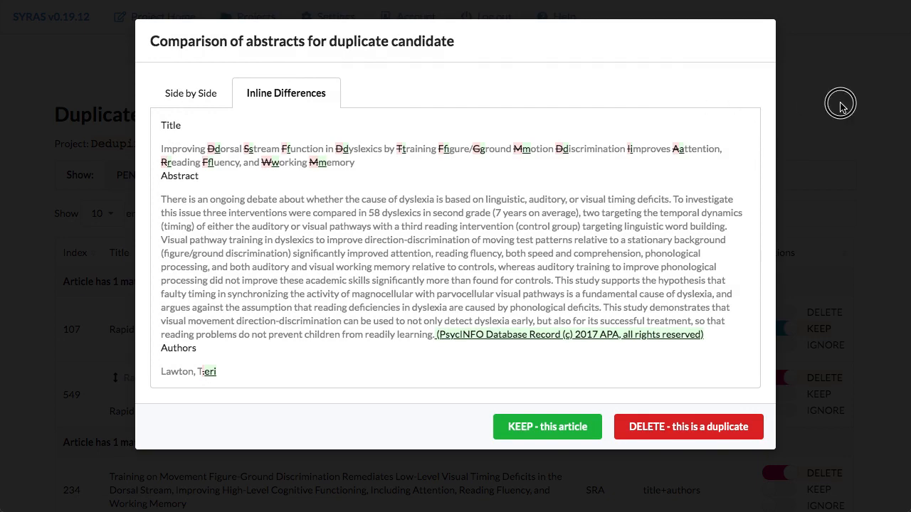
Step: Mark article 661 as one to keep from its full comparison, and set it back to delete
scroll(839, 106, "down", 8)
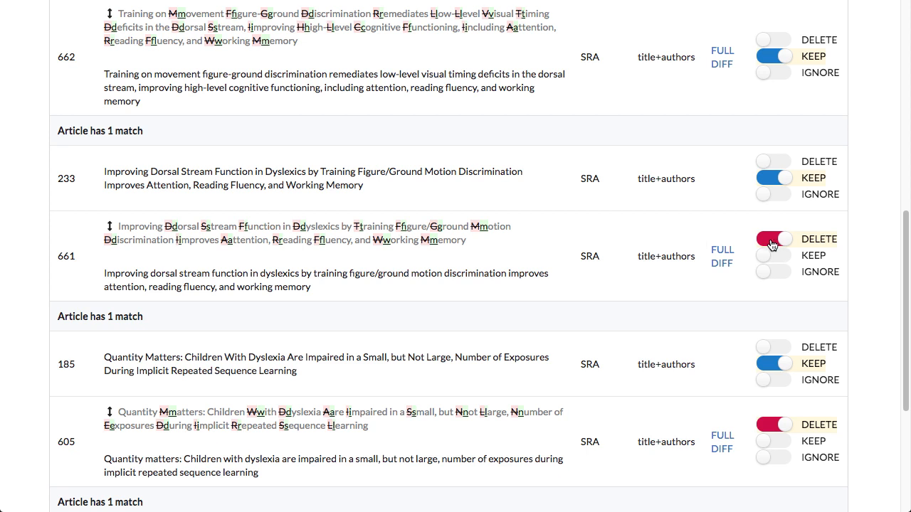
left_click(724, 254)
left_click(551, 449)
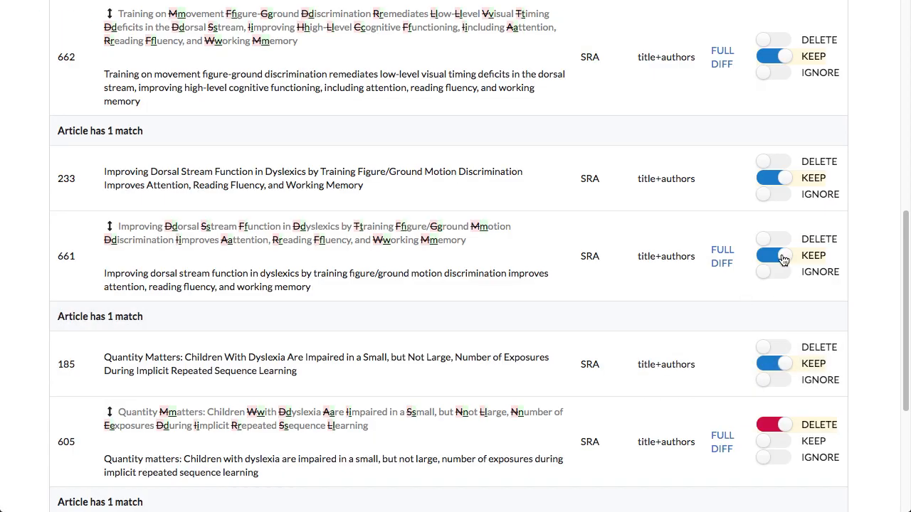
left_click(776, 240)
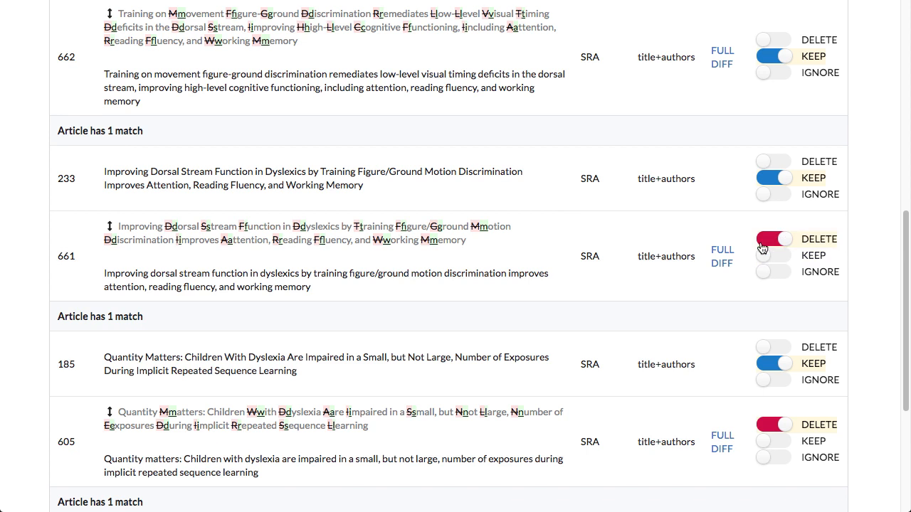
Step: Delete the selected SRA duplicates on the current page of pending articles
scroll(560, 228, "down", 5)
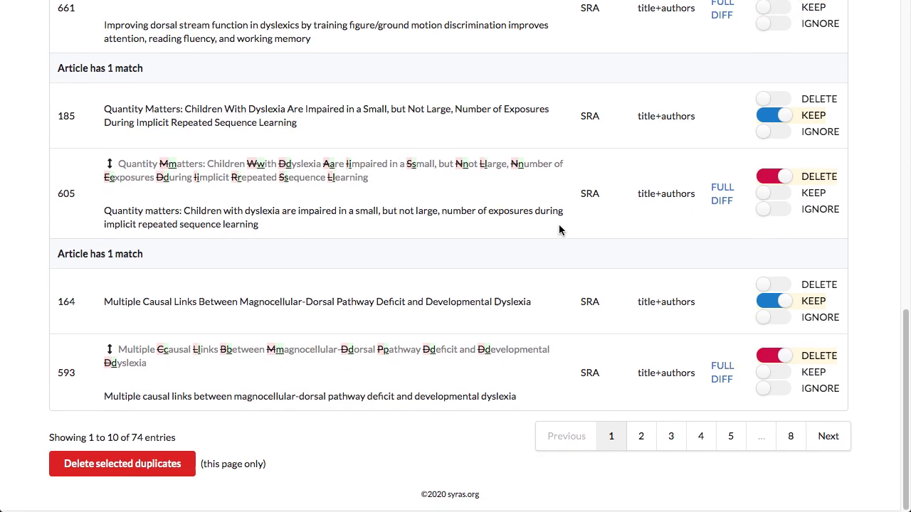
left_click(116, 465)
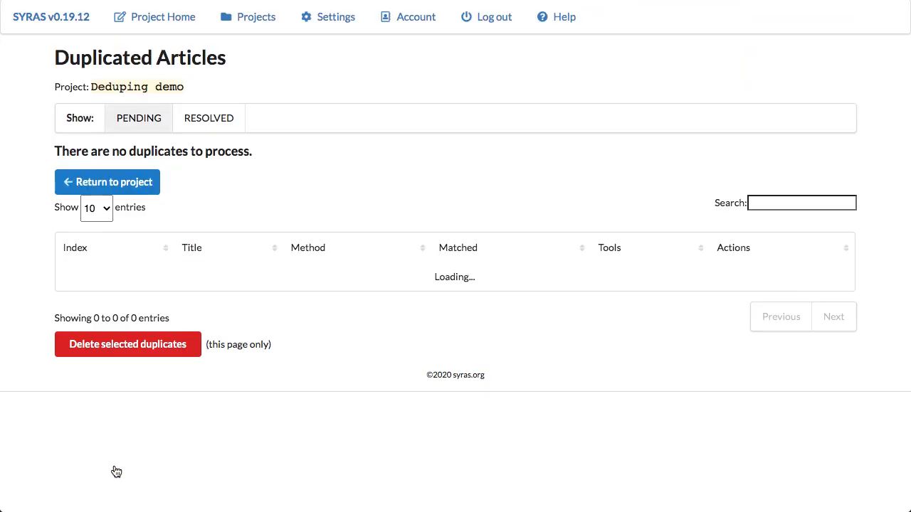
Step: Compare article 1036 with article 585 side by side and through inline differences, and close the comparison
scroll(367, 332, "down", 5)
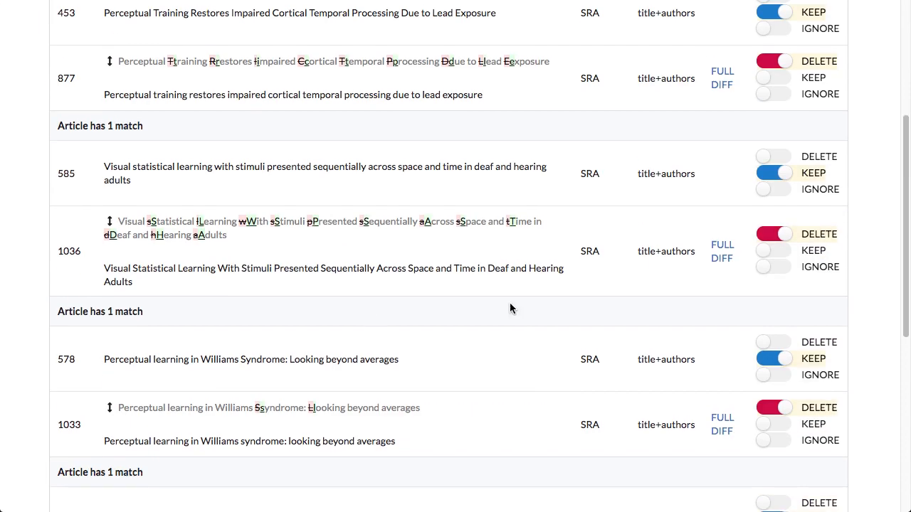
left_click(721, 250)
scroll(408, 227, "down", 1)
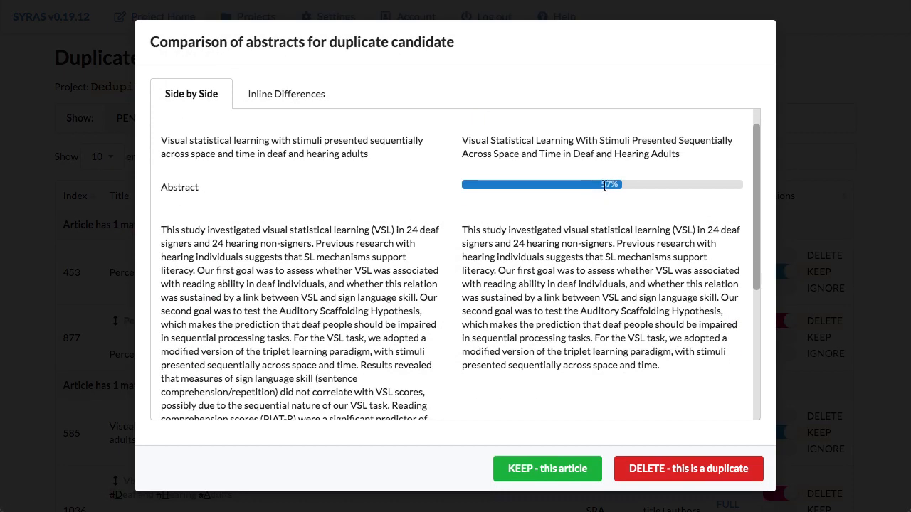
left_click(321, 104)
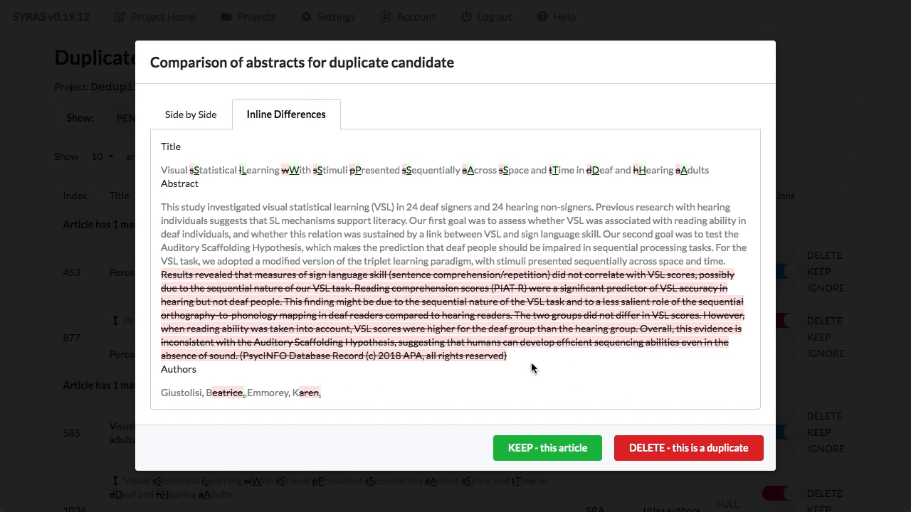
left_click(857, 225)
Step: Review the inline differences between articles 453 and 877, and close the comparison
scroll(855, 231, "down", 1)
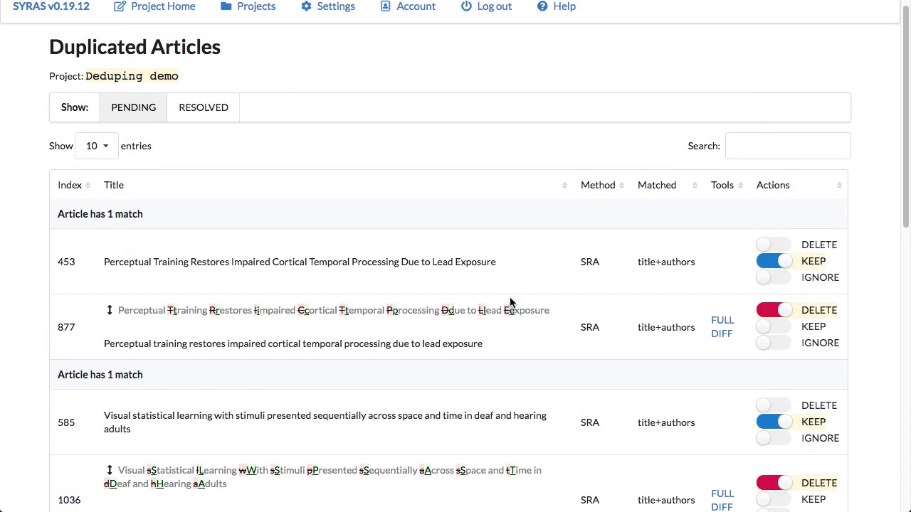
scroll(491, 290, "down", 1)
left_click(728, 306)
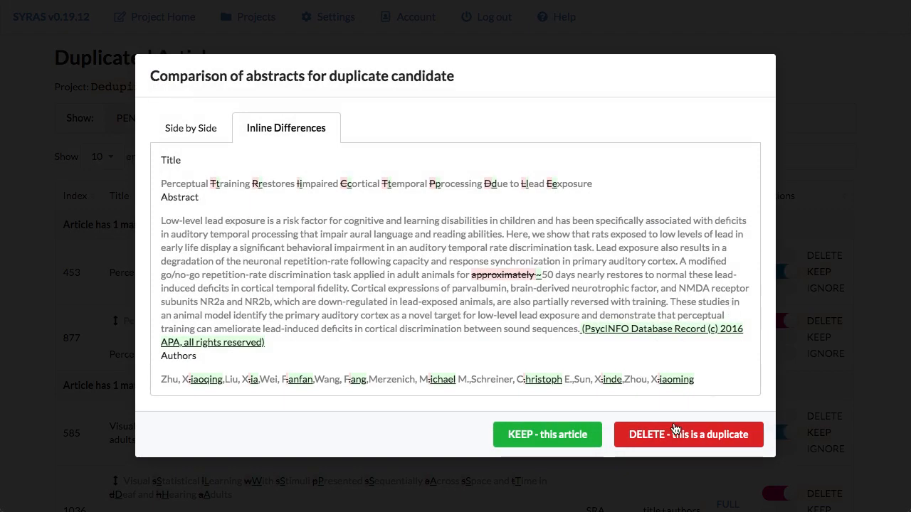
left_click(820, 395)
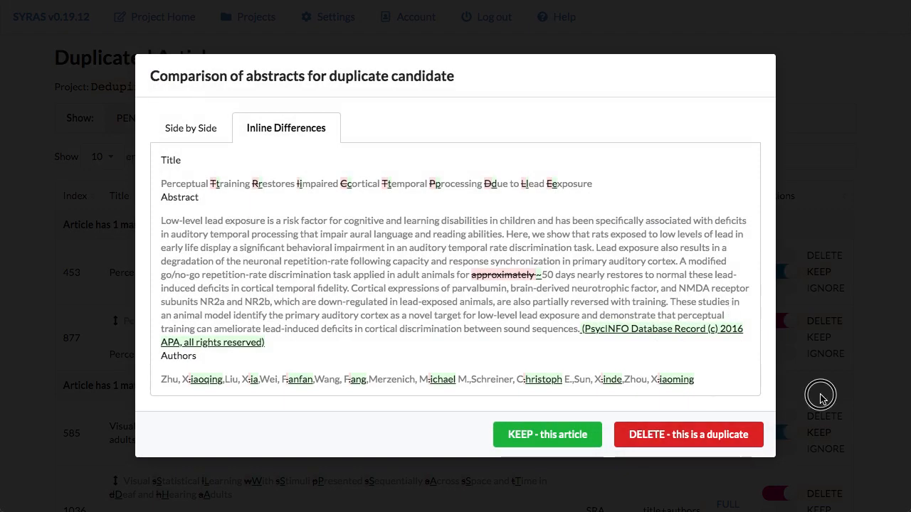
Step: Review the inline differences between articles 585 and 1036, and close the comparison
scroll(745, 382, "down", 1)
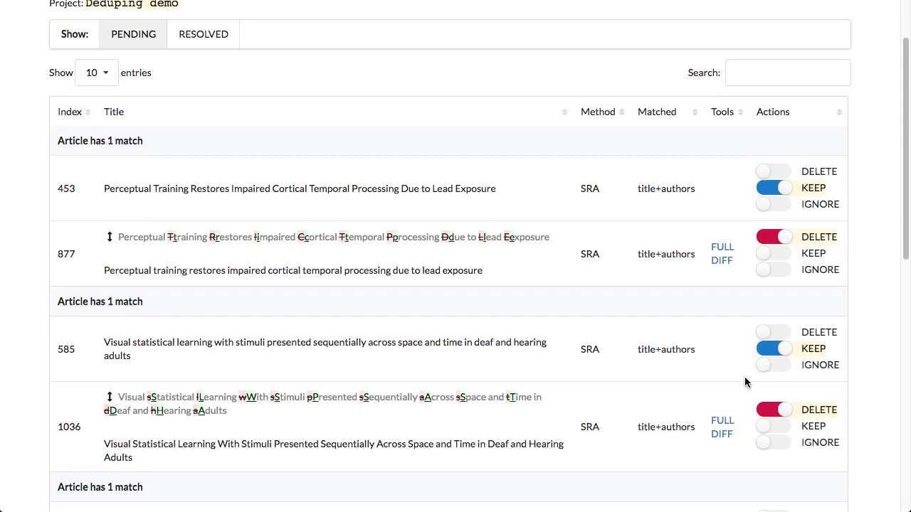
left_click(723, 421)
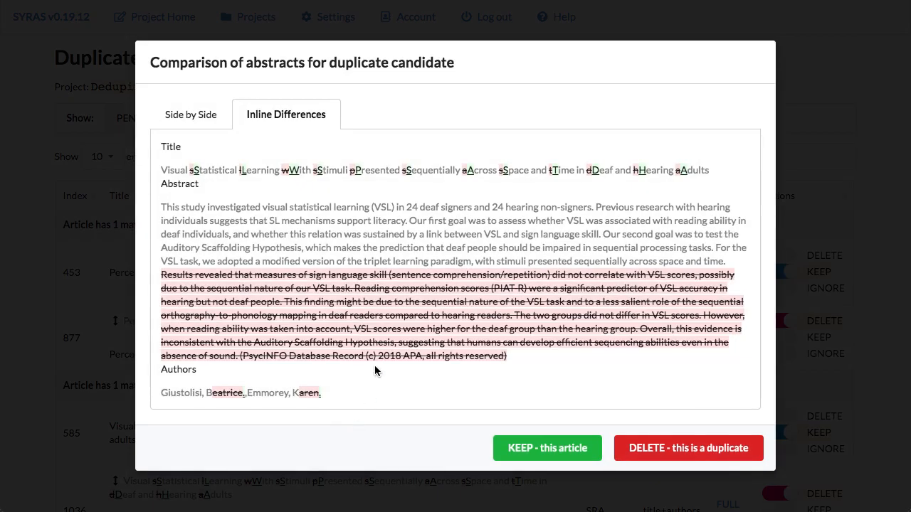
left_click(367, 483)
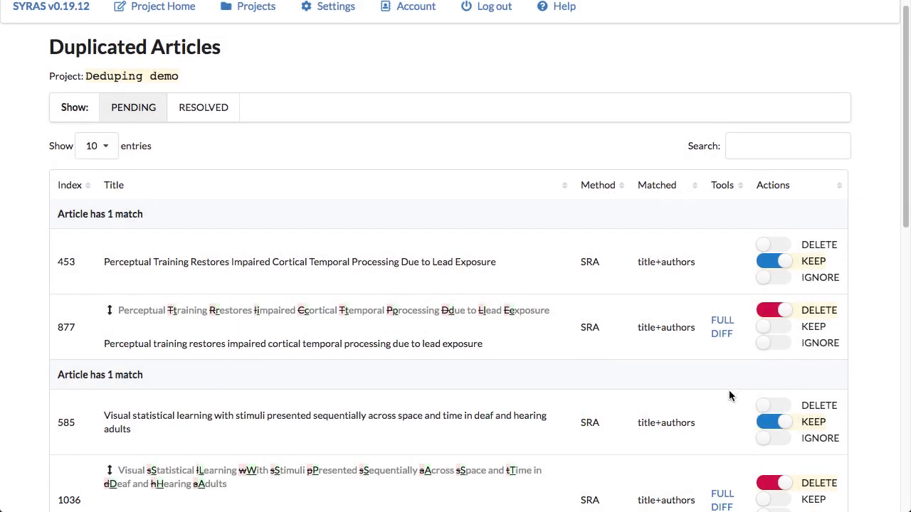
Step: Review the inline differences between articles 578 and 1033, and close the comparison
scroll(728, 390, "down", 3)
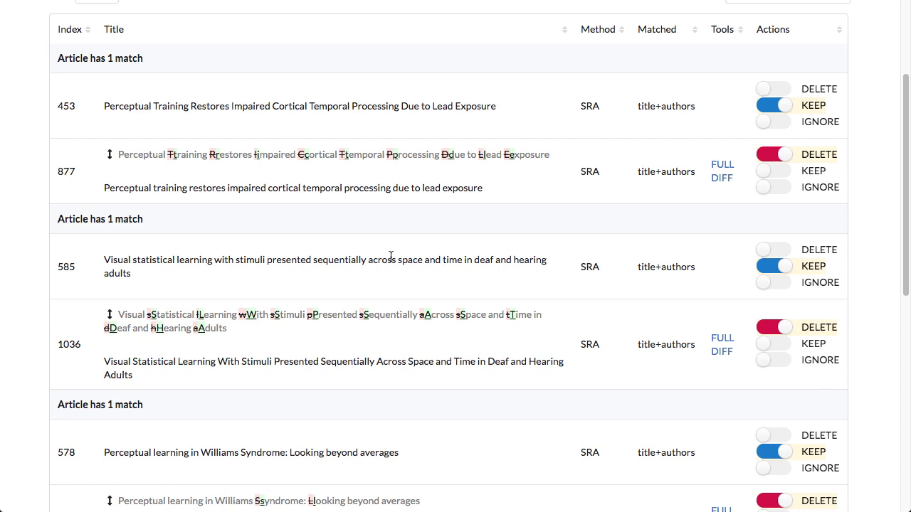
scroll(391, 256, "down", 3)
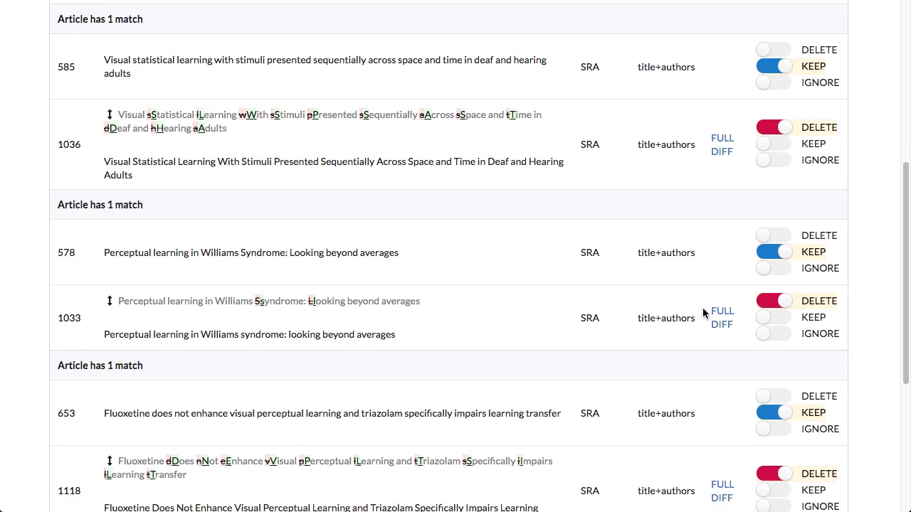
left_click(720, 318)
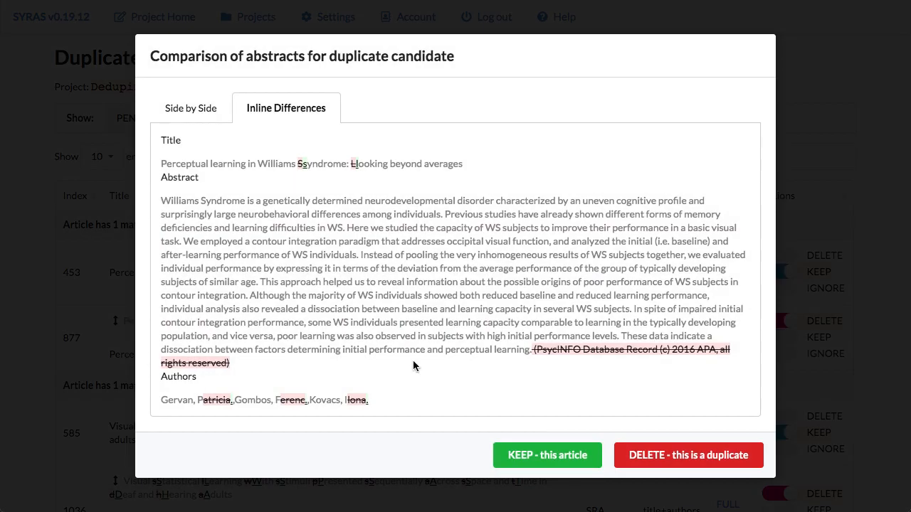
left_click(893, 415)
Step: Compare articles 480 and 897 inline, highlight the "40 male" wording at the start of the abstract, and close the comparison
scroll(868, 420, "down", 10)
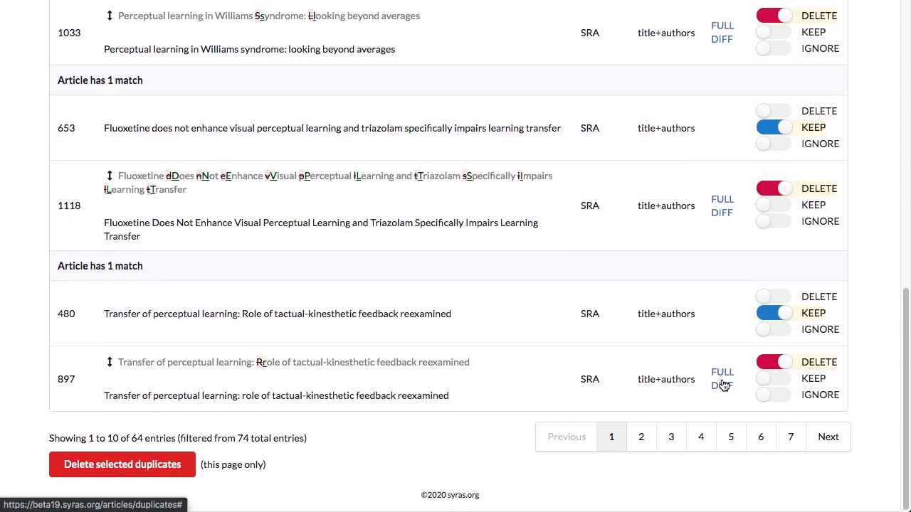
left_click(722, 389)
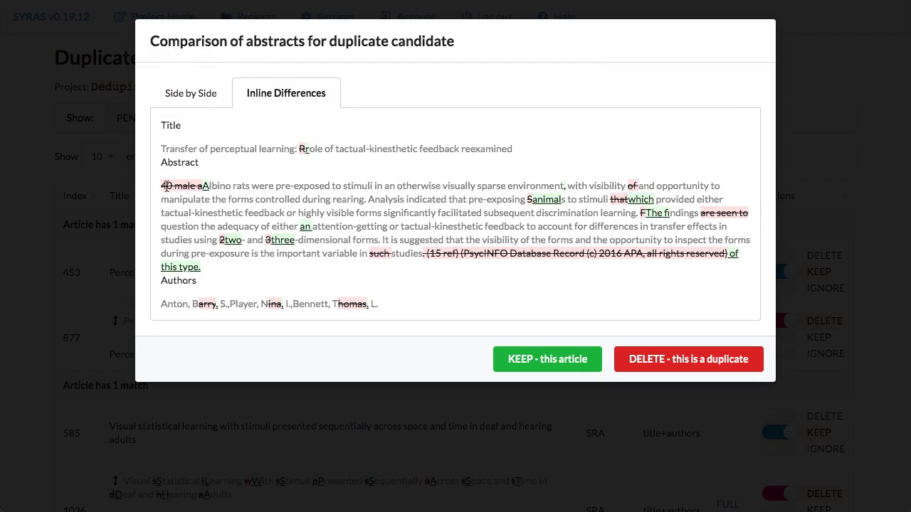
left_click_drag(167, 187, 197, 188)
left_click(196, 187)
left_click(582, 414)
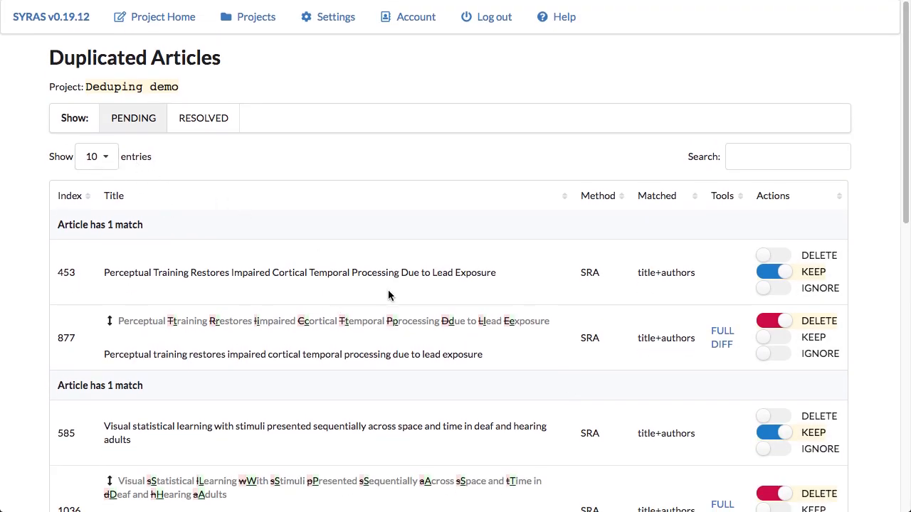
Step: Show 50 entries per page in the pending duplicates list and look through the listed pairs
left_click(107, 157)
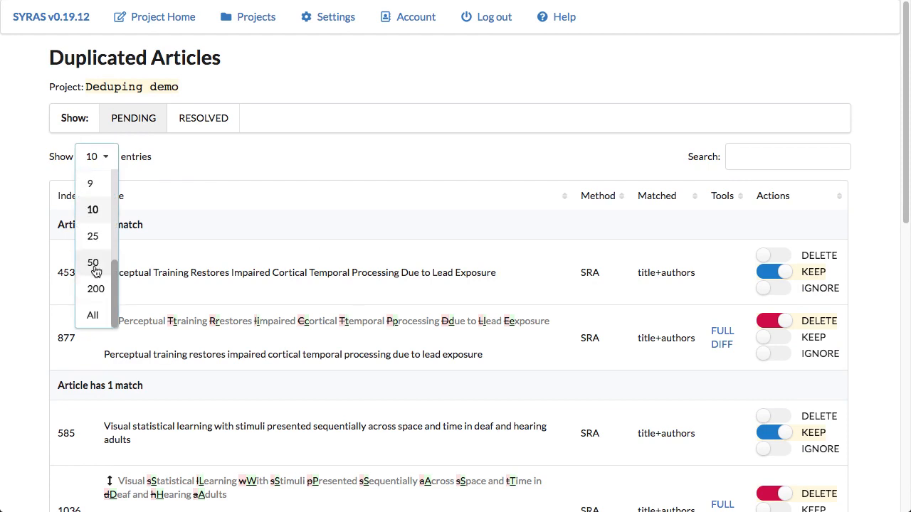
left_click(95, 269)
scroll(96, 269, "down", 15)
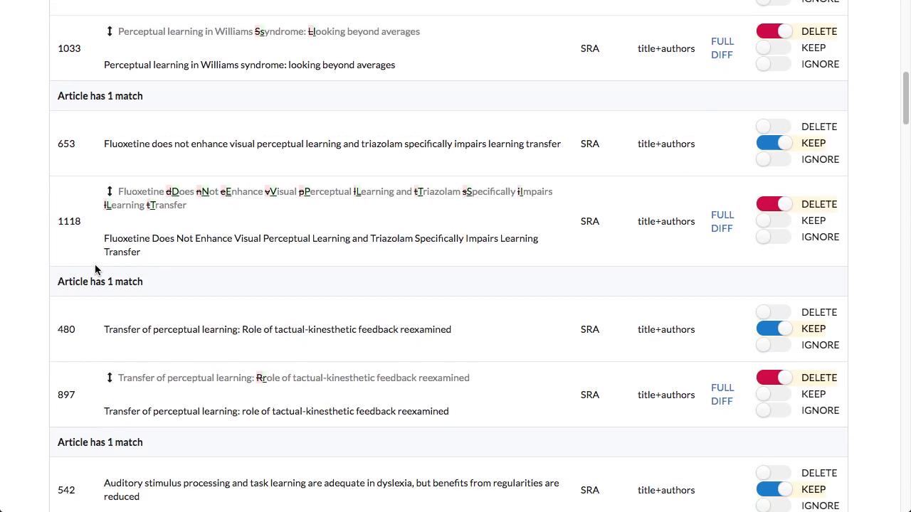
scroll(429, 252, "down", 5)
scroll(429, 248, "down", 3)
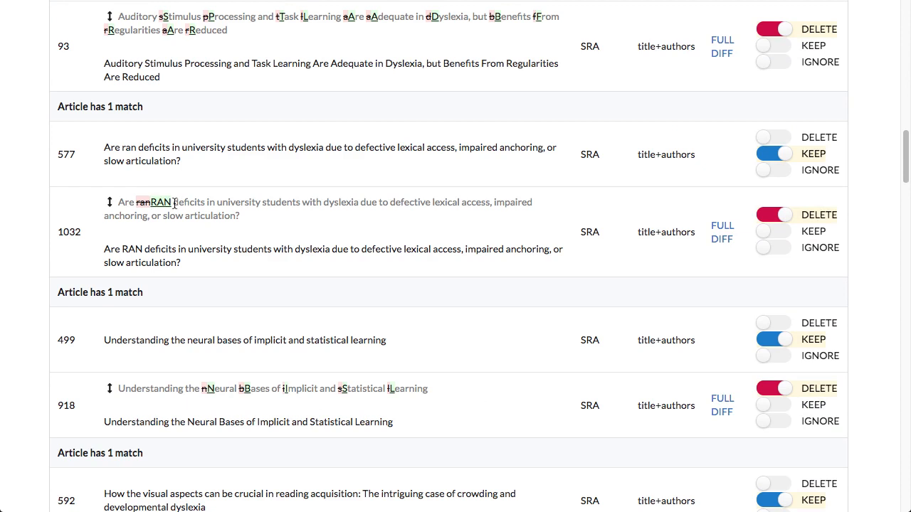
Step: Review the inline differences between articles 592 and 163, and close the comparison
scroll(488, 303, "down", 12)
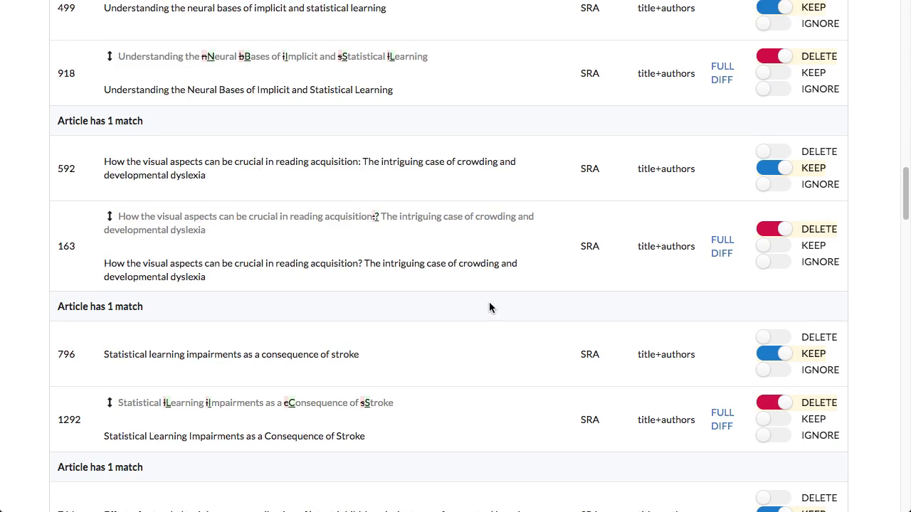
left_click(721, 253)
left_click(812, 281)
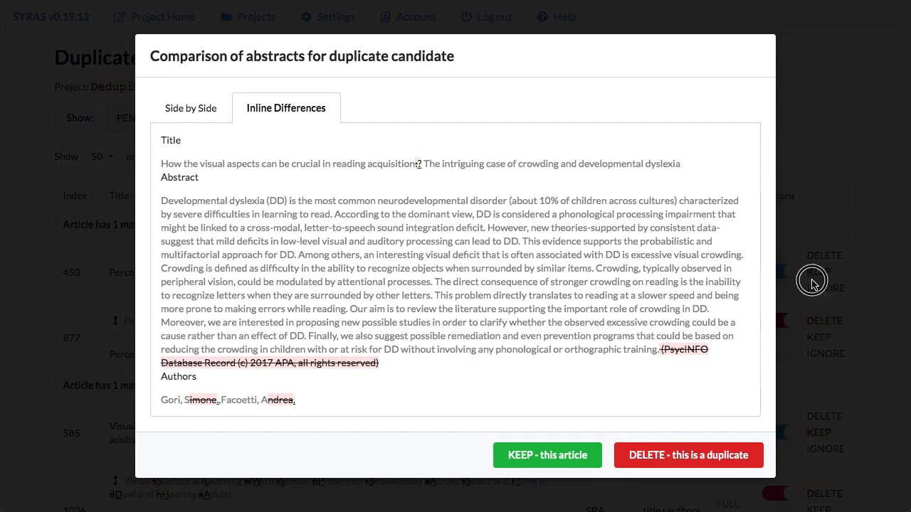
Step: Check the rest of the 50-entry page and delete its selected SRA duplicates
scroll(812, 284, "down", 20)
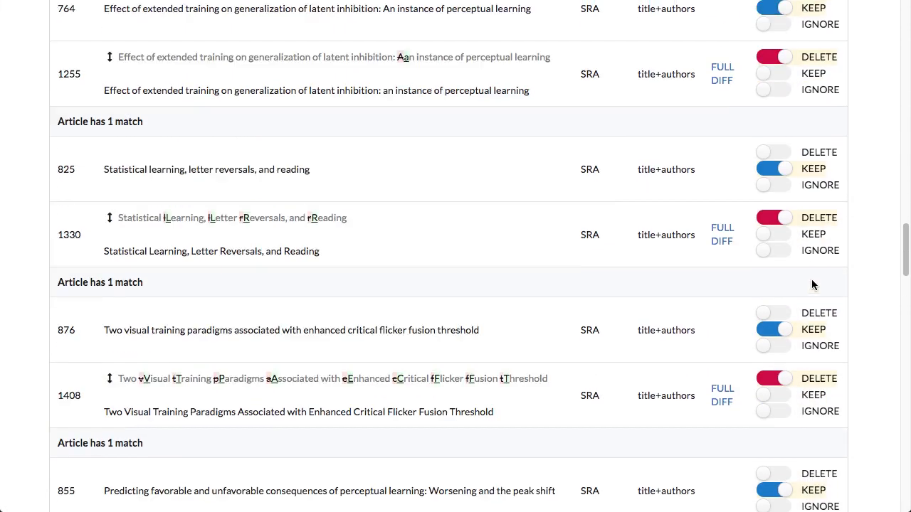
scroll(812, 282, "down", 20)
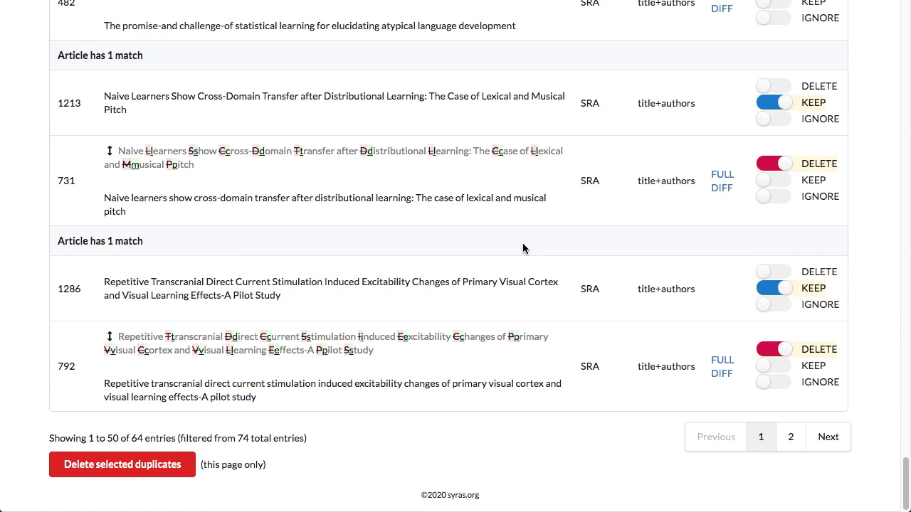
left_click(118, 466)
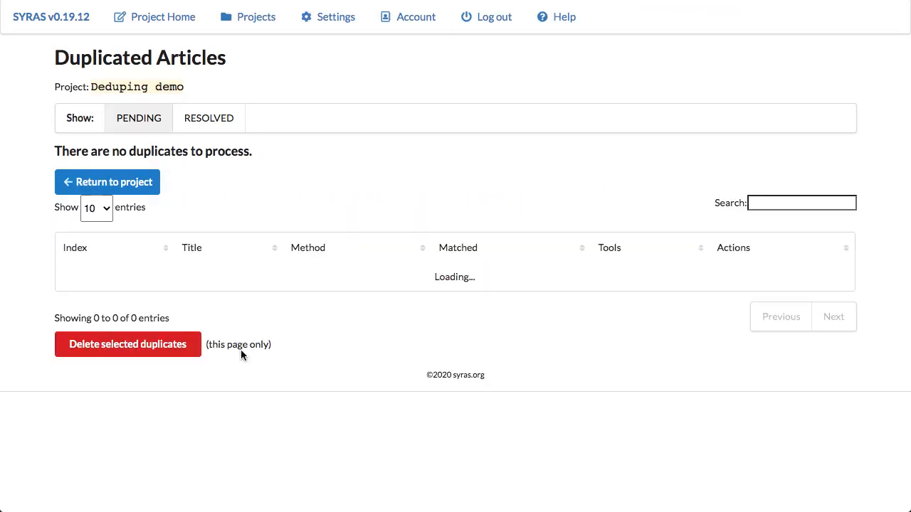
Step: Delete the selected SRA duplicates on each remaining page of pending articles until the list is cleared
scroll(249, 309, "down", 5)
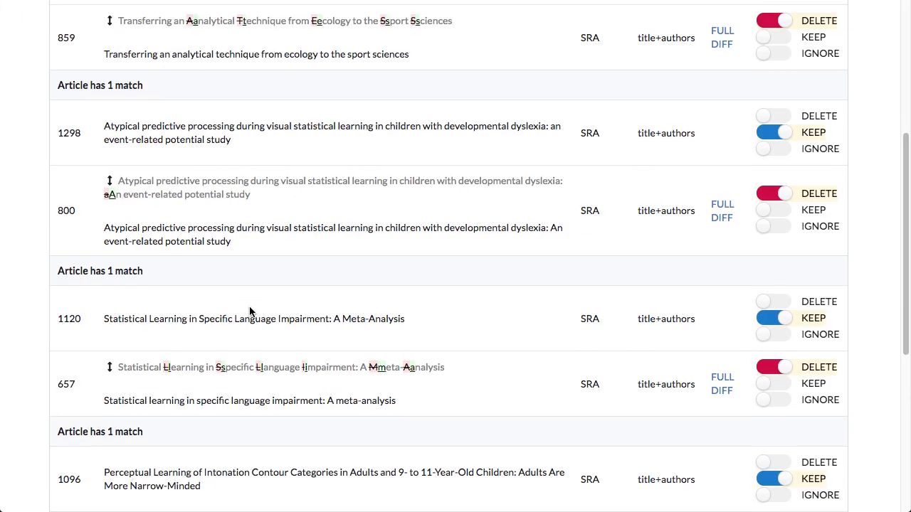
scroll(249, 311, "down", 5)
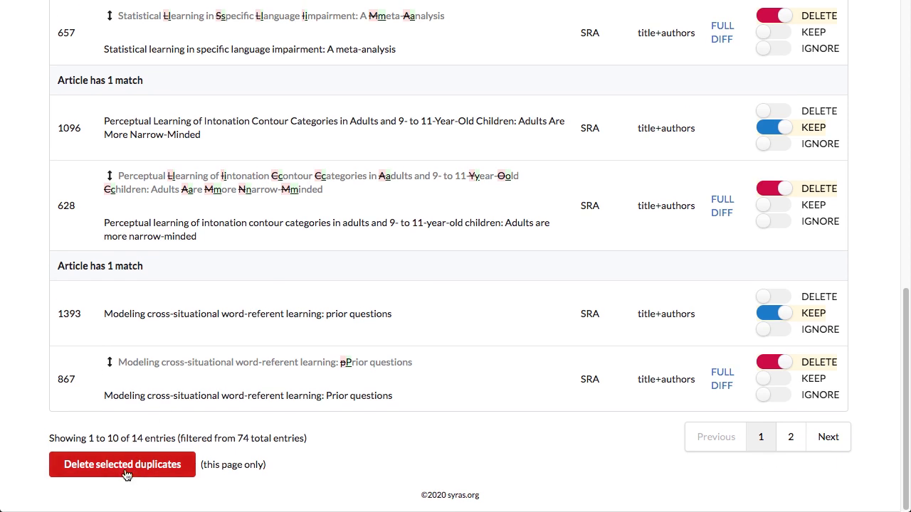
left_click(126, 473)
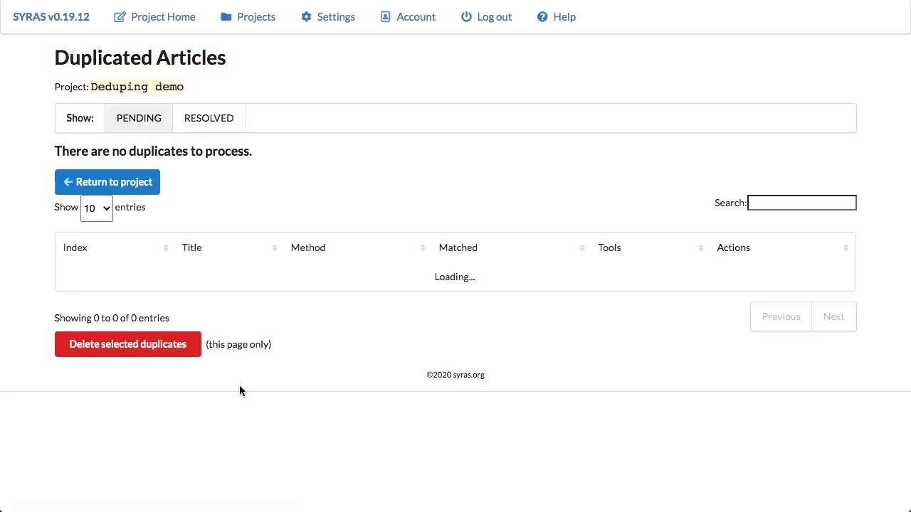
scroll(305, 322, "down", 4)
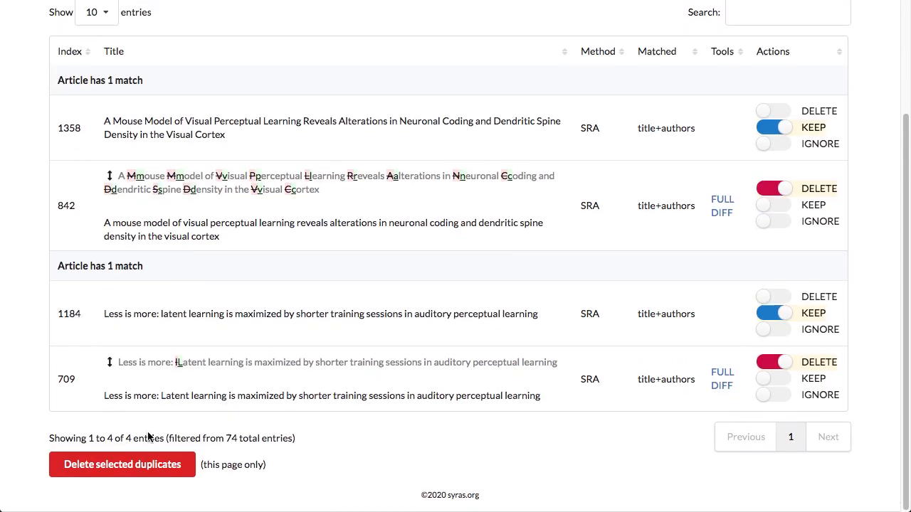
left_click(138, 462)
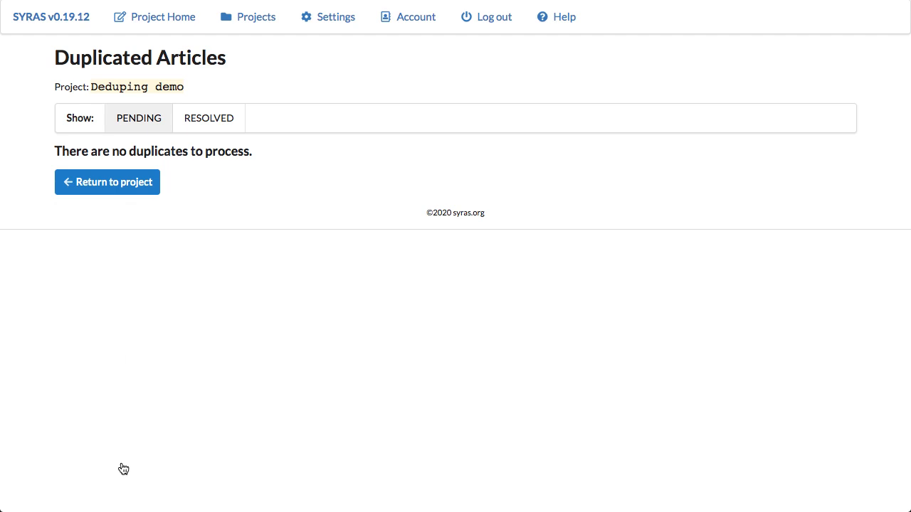
Step: Return to the project and rescan all articles for duplicates with SRA matching and the Review action
left_click(107, 189)
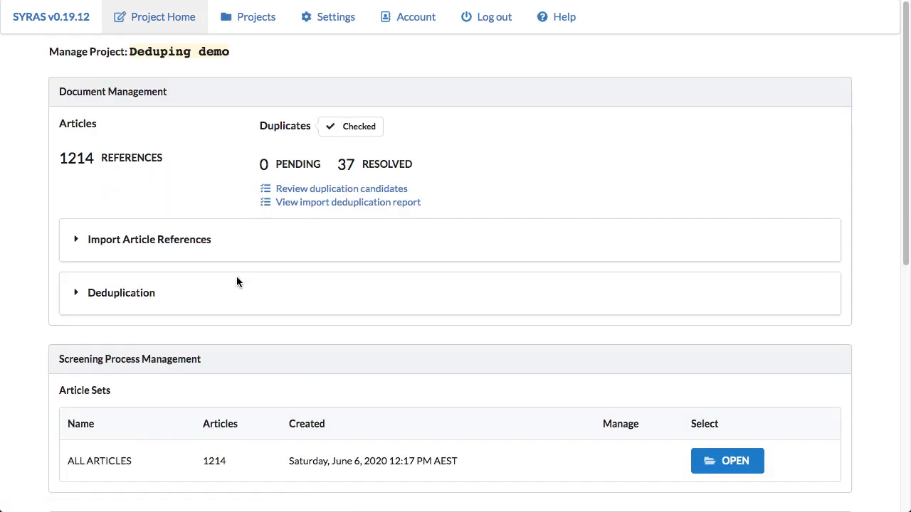
left_click(179, 294)
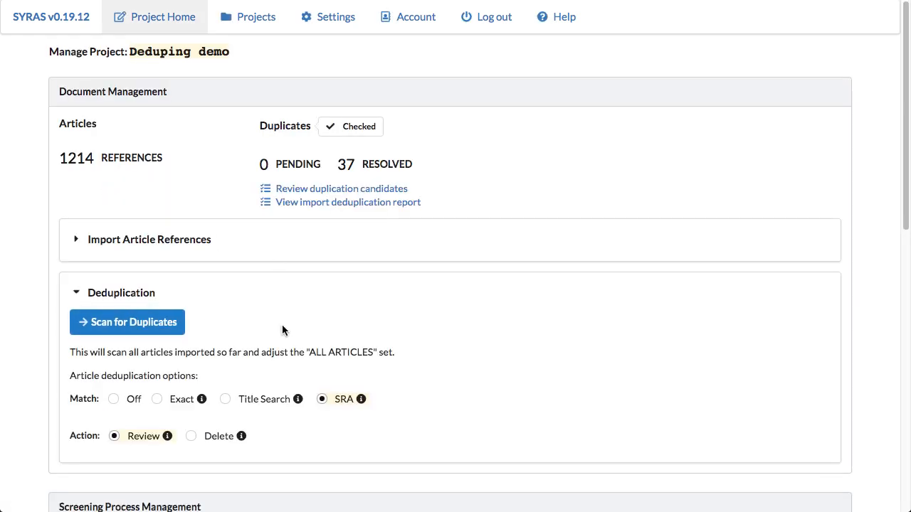
scroll(282, 325, "down", 1)
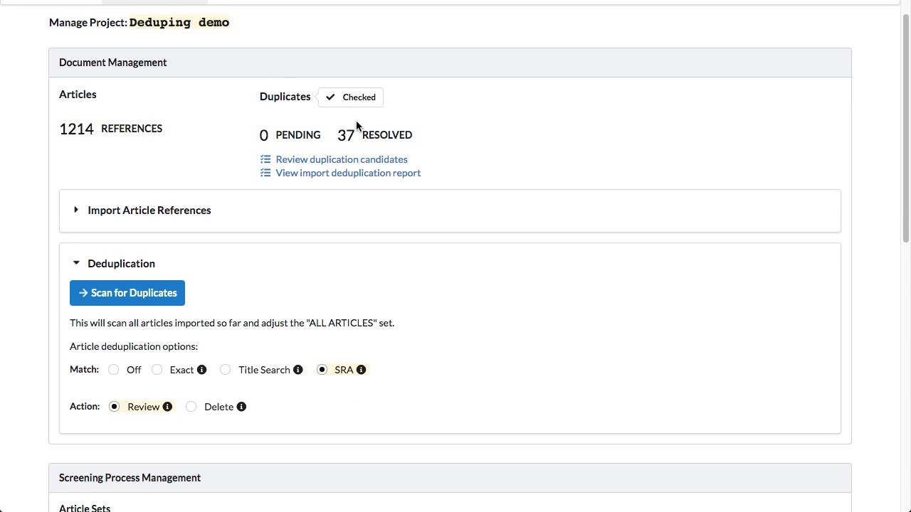
left_click(140, 299)
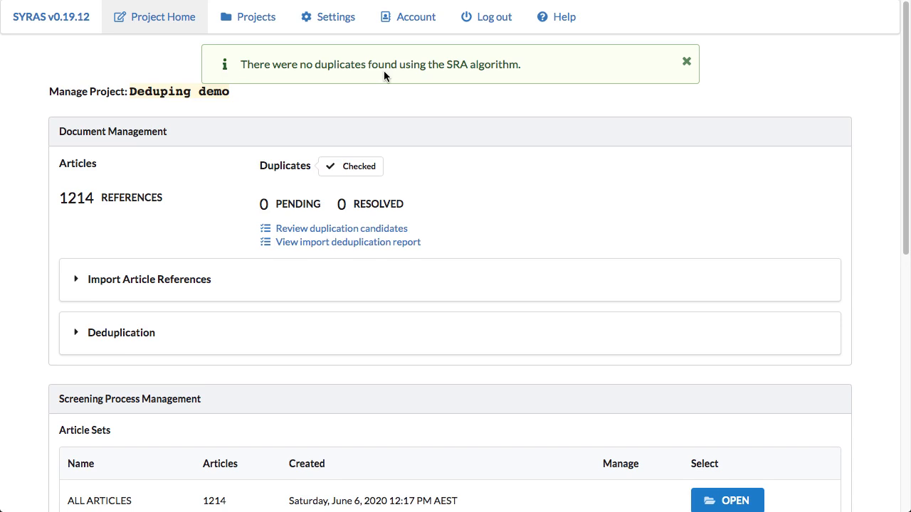
Step: Scan all articles for duplicates again using the Exact match option with the Review action
left_click(198, 338)
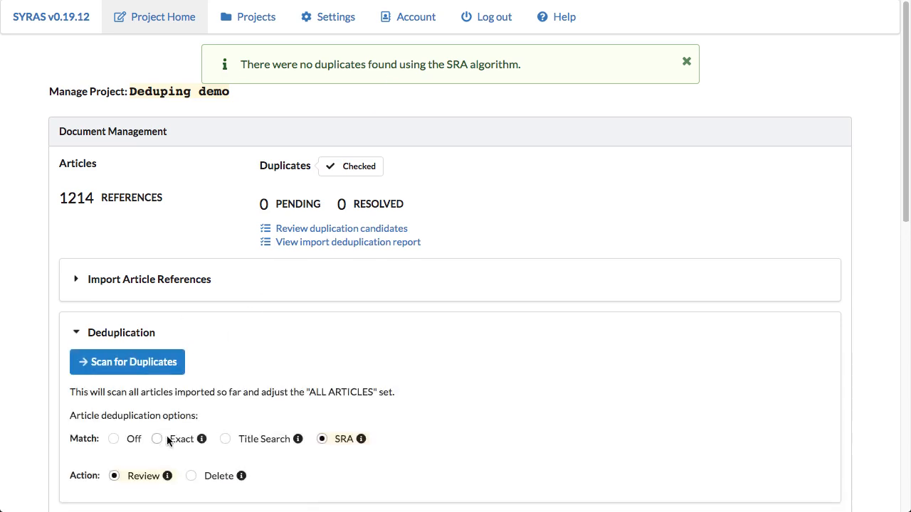
left_click(180, 439)
left_click(157, 376)
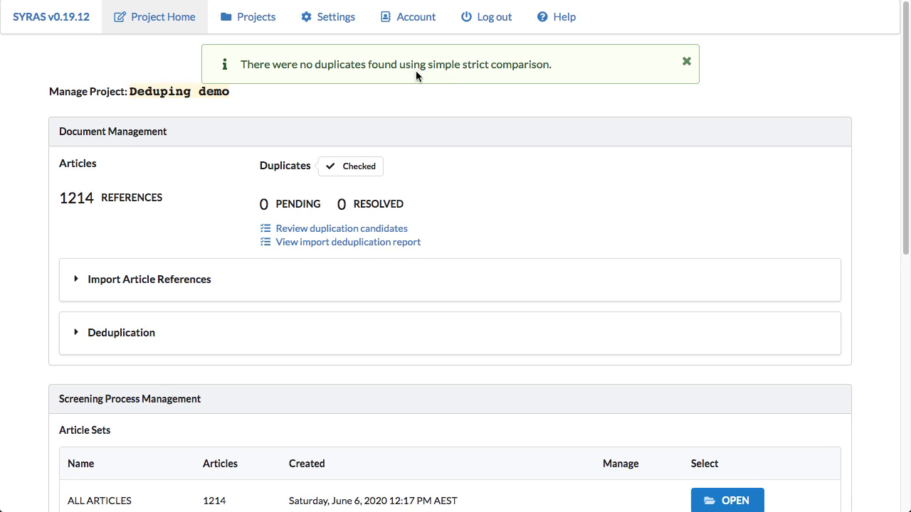
Step: Scan all articles for duplicates using the Title Search match option with the Review action
left_click(171, 336)
scroll(306, 377, "down", 2)
left_click(255, 371)
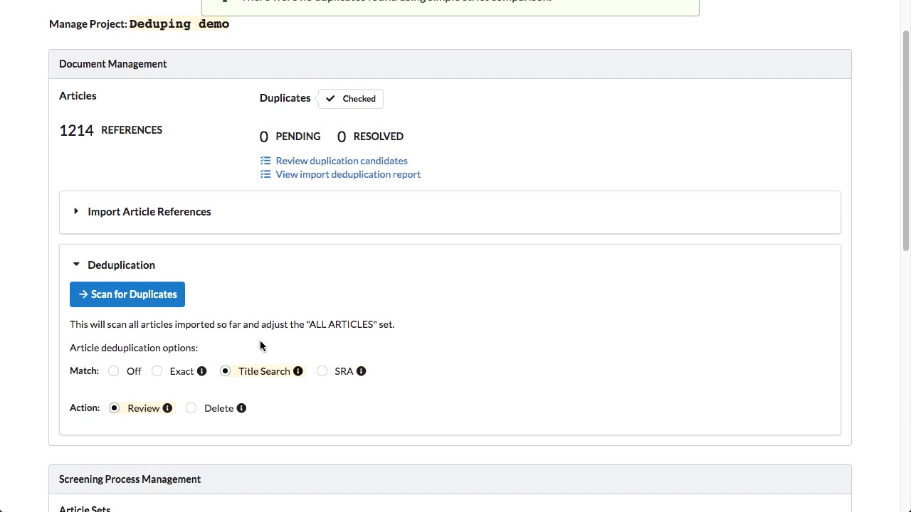
left_click(143, 302)
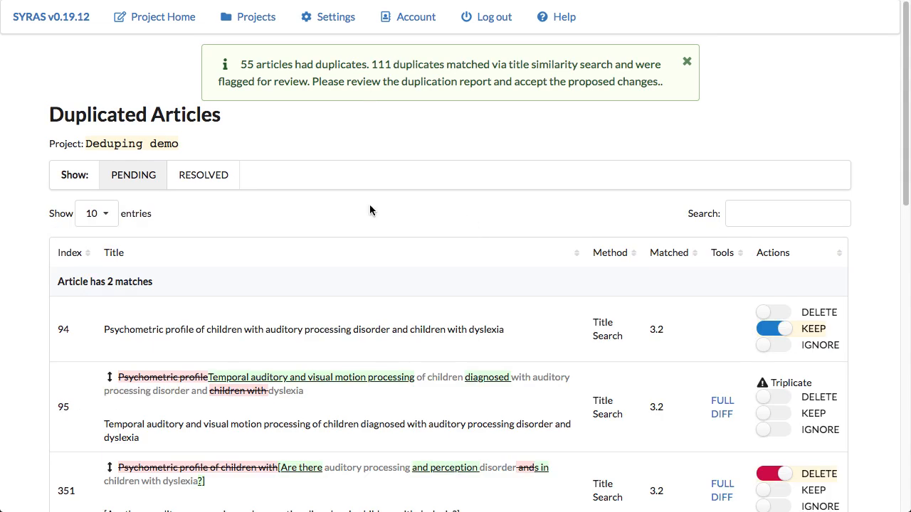
Step: Examine the pending Title Search candidates, their title differences, match scores and triplicate flags
scroll(352, 292, "down", 5)
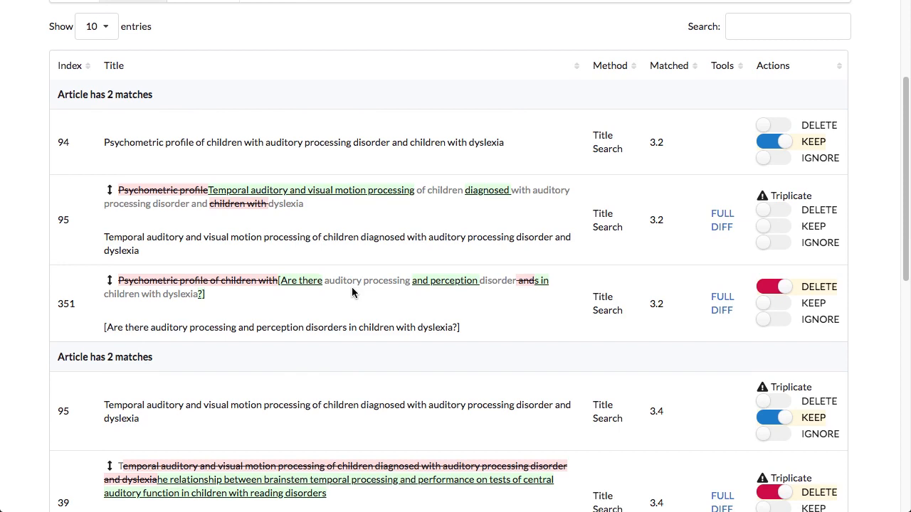
scroll(351, 292, "down", 15)
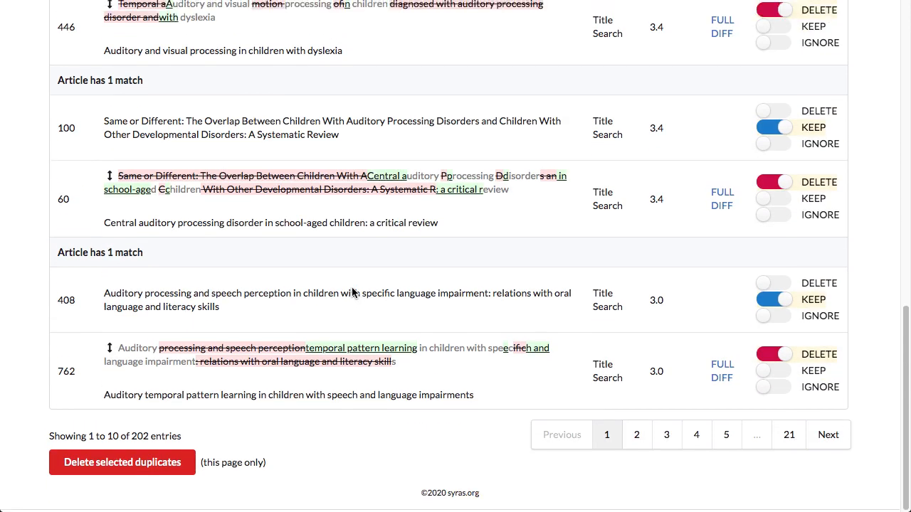
scroll(352, 290, "up", 20)
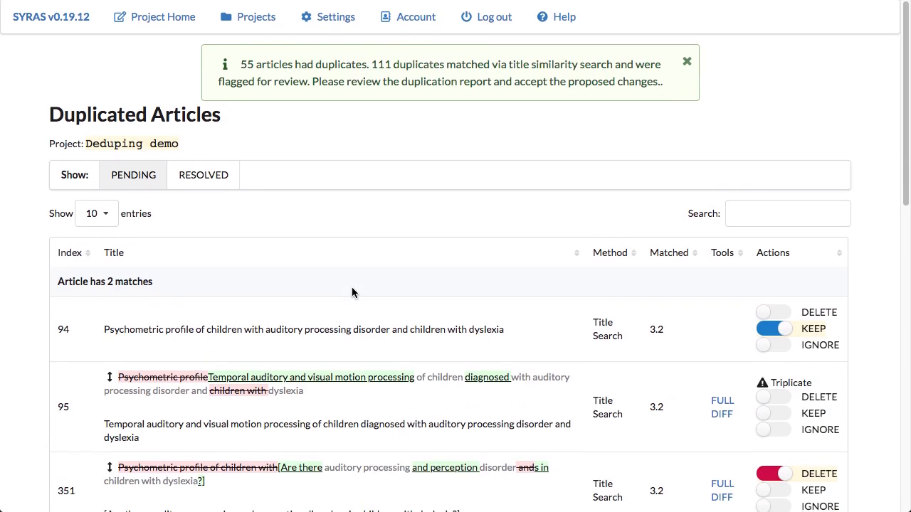
scroll(351, 292, "down", 3)
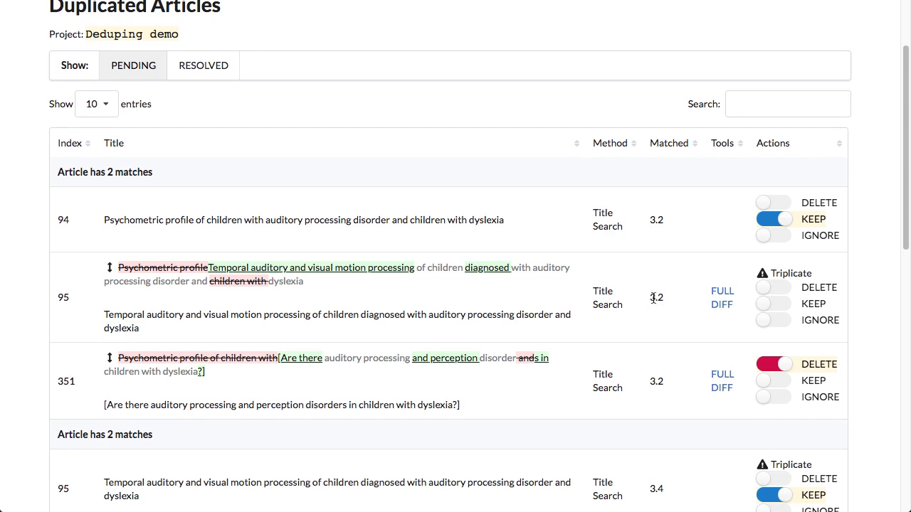
scroll(653, 297, "down", 1)
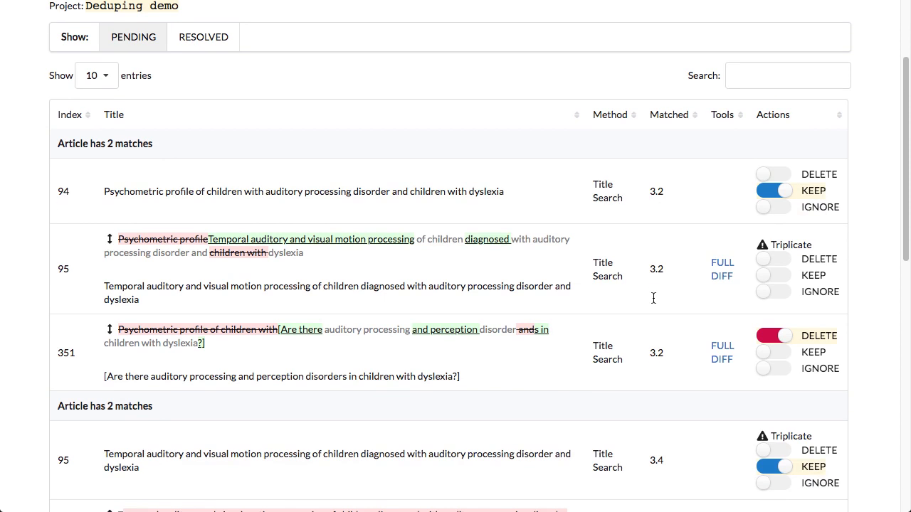
Step: Compare the article 95 duplicate candidate with article 94 using the inline differences and side-by-side views, and close the comparison
left_click(714, 276)
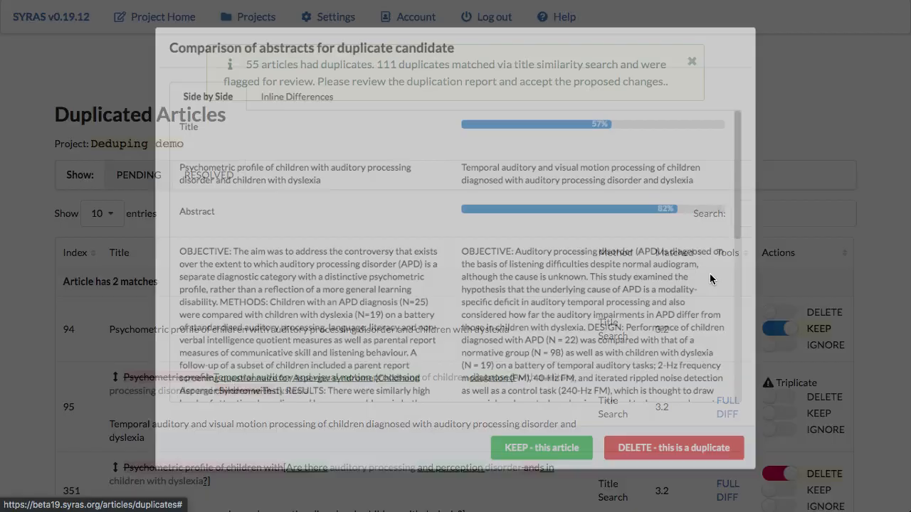
left_click(294, 97)
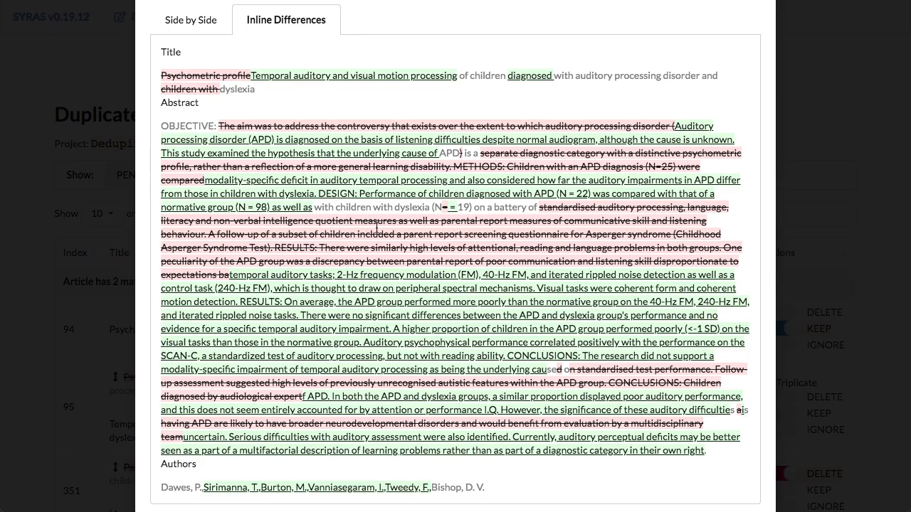
left_click(205, 20)
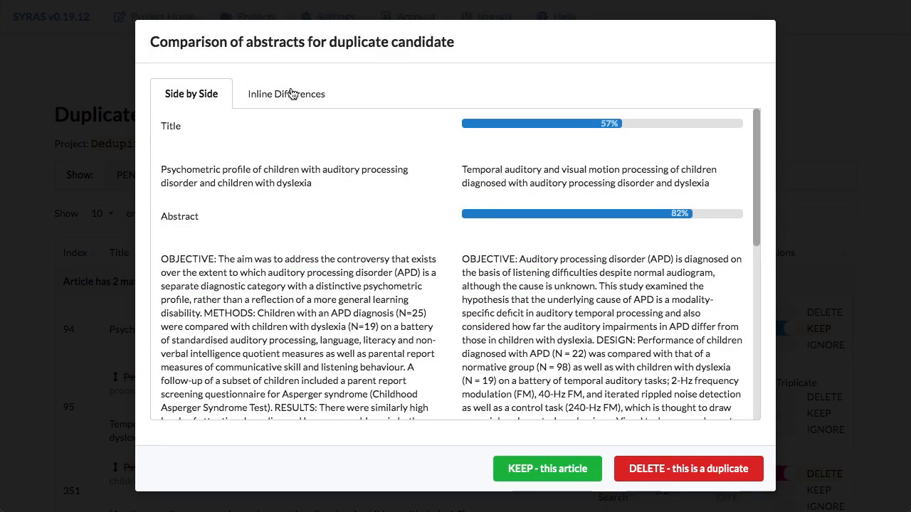
left_click(836, 444)
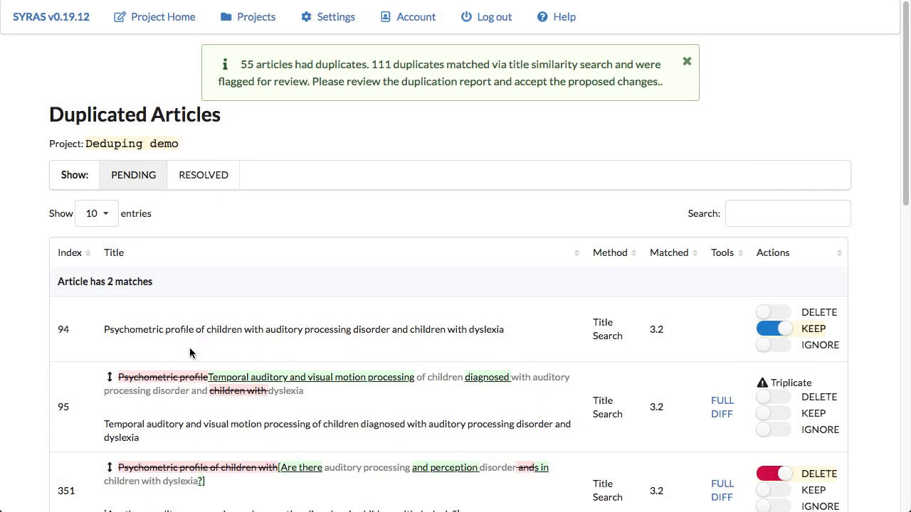
Step: Review the first page of pending Title Search matches, checking the title differences and the proposed keep and delete actions
scroll(192, 384, "down", 2)
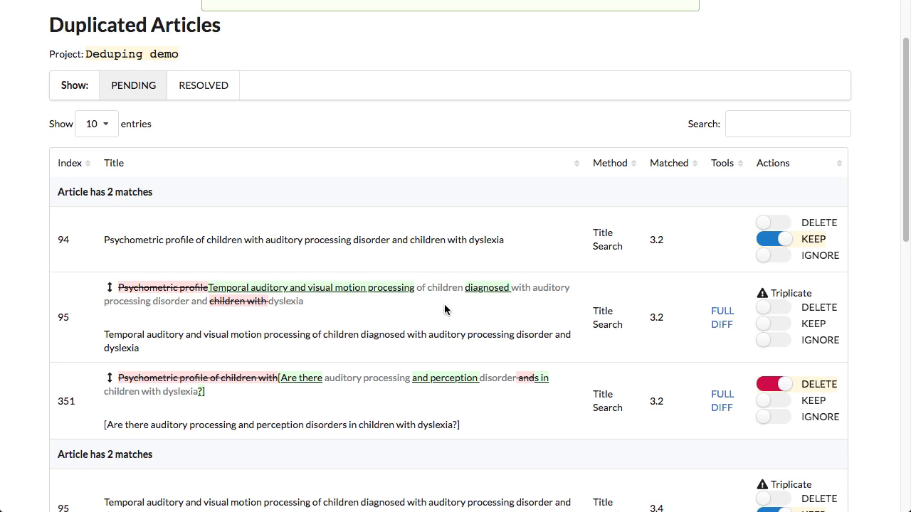
scroll(444, 309, "down", 3)
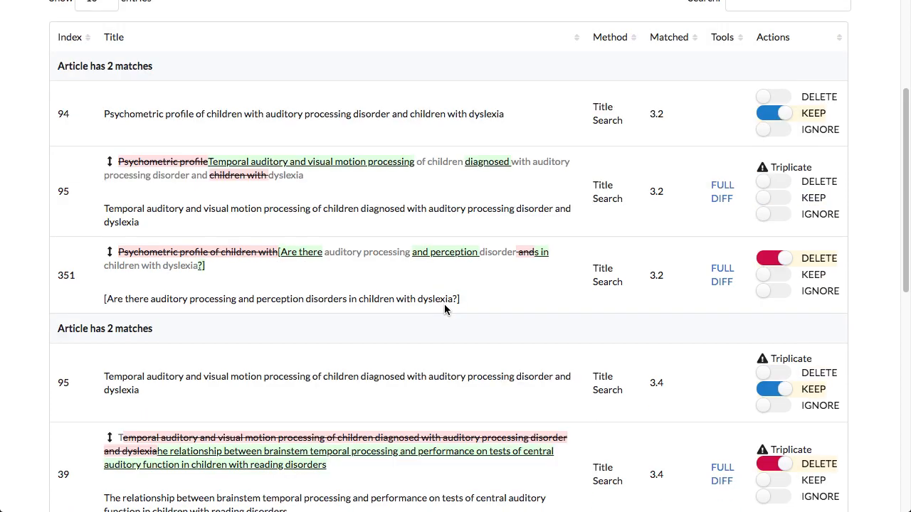
scroll(245, 330, "down", 6)
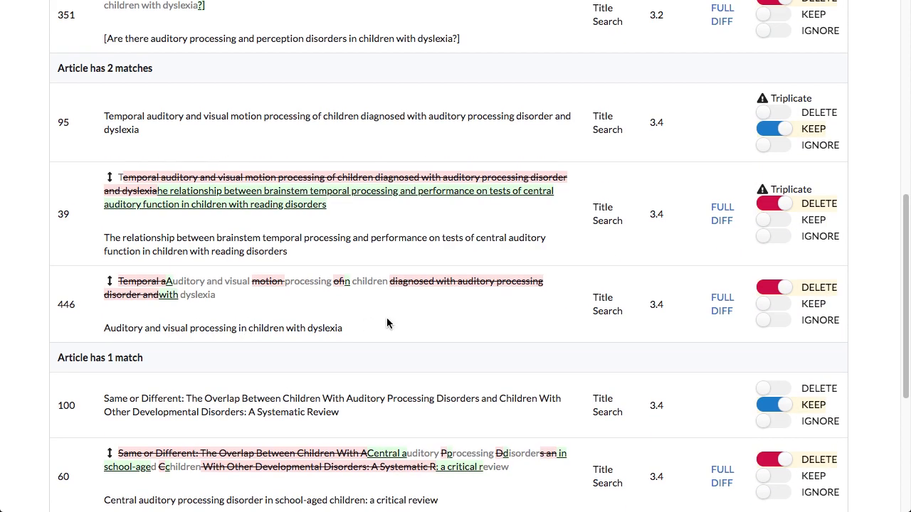
scroll(387, 323, "down", 5)
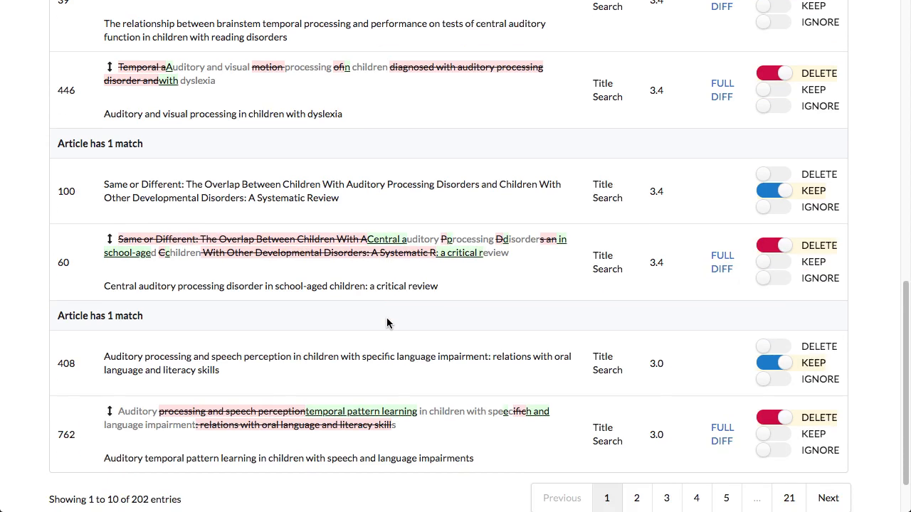
scroll(387, 324, "down", 2)
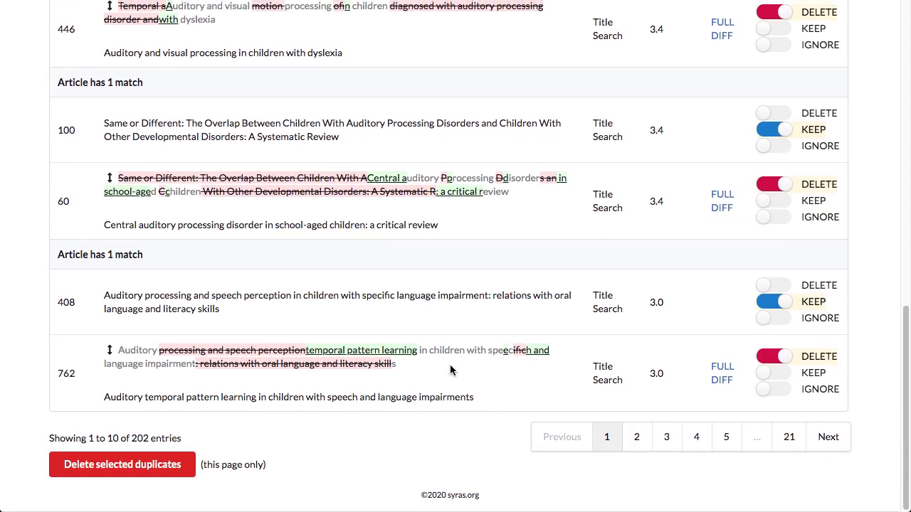
scroll(458, 354, "up", 8)
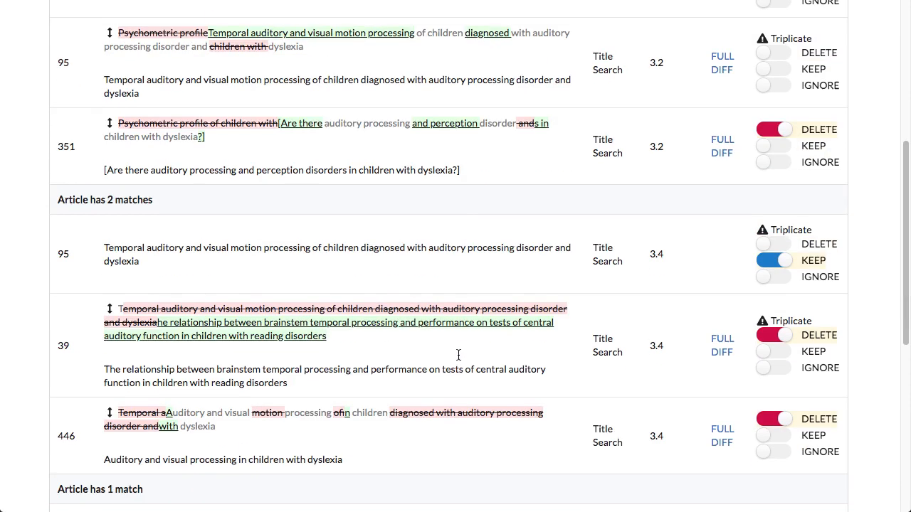
scroll(458, 354, "up", 7)
scroll(458, 359, "up", 1)
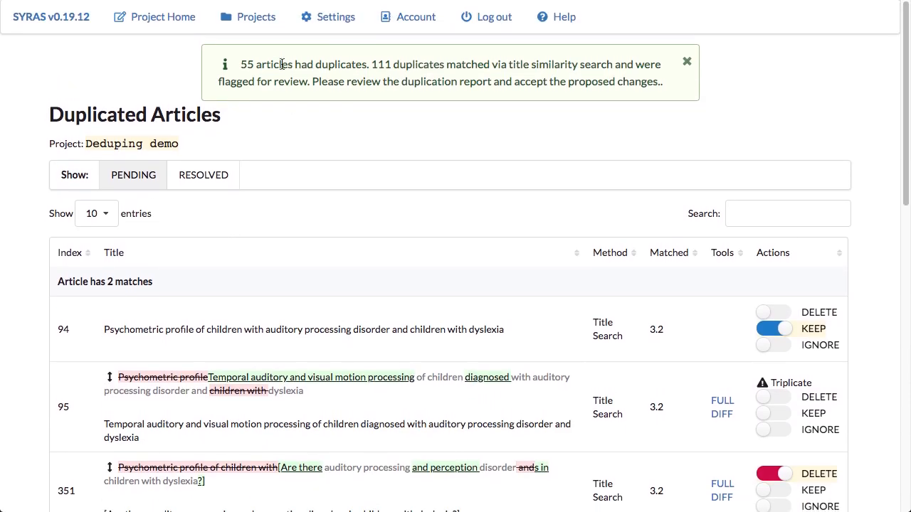
Step: Return to the project home and expand the deduplication section to check its match and action options
left_click(153, 19)
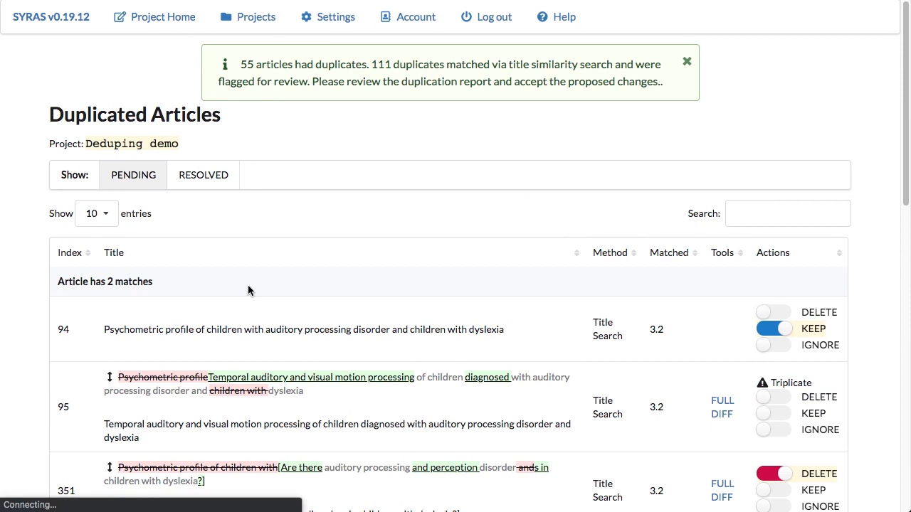
left_click(193, 360)
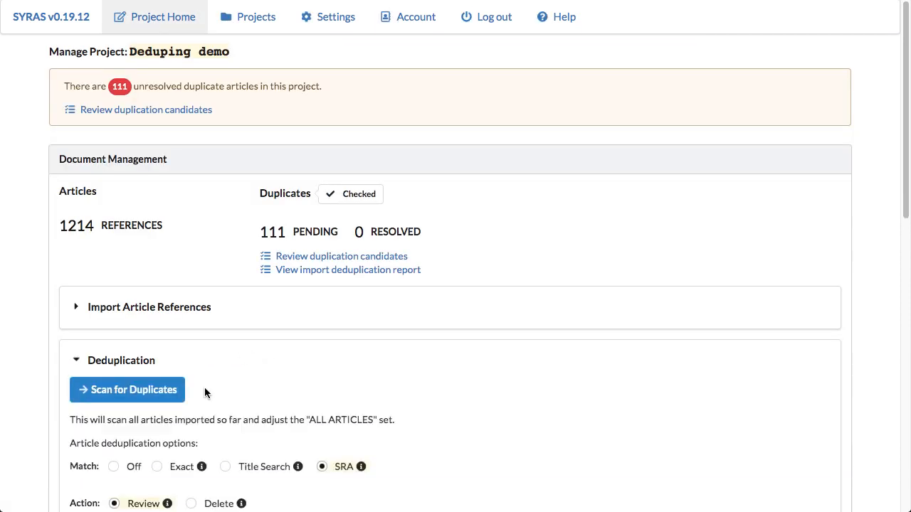
scroll(212, 454, "down", 2)
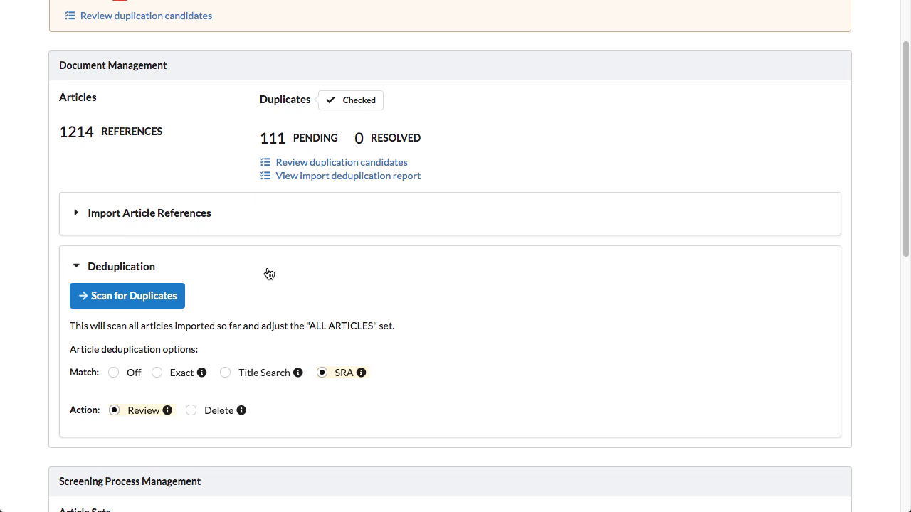
scroll(269, 274, "down", 3)
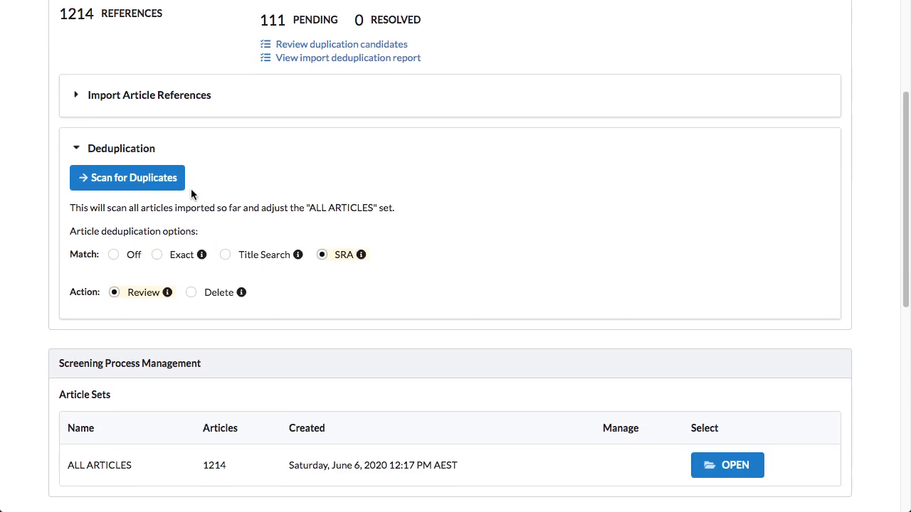
Step: Check the project's total reference count and open the ALL ARTICLES set for screening
scroll(191, 188, "up", 3)
double_click(81, 110)
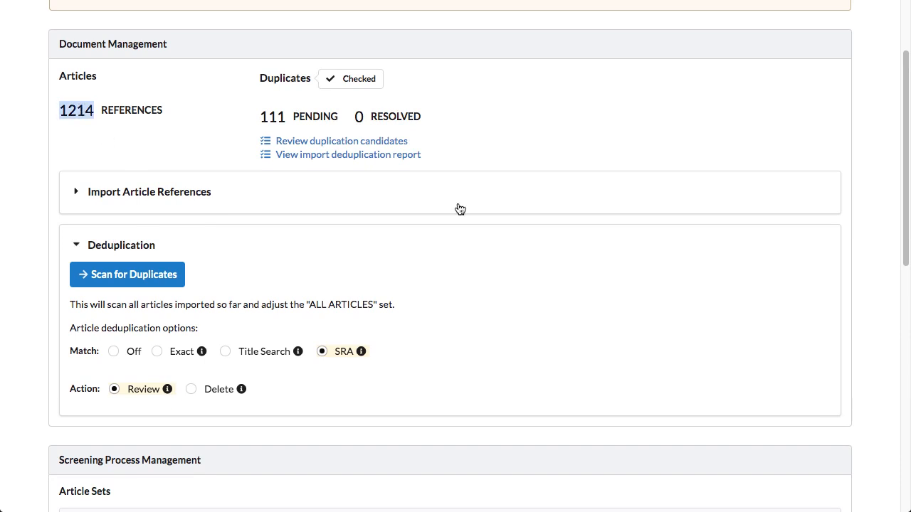
scroll(460, 207, "down", 4)
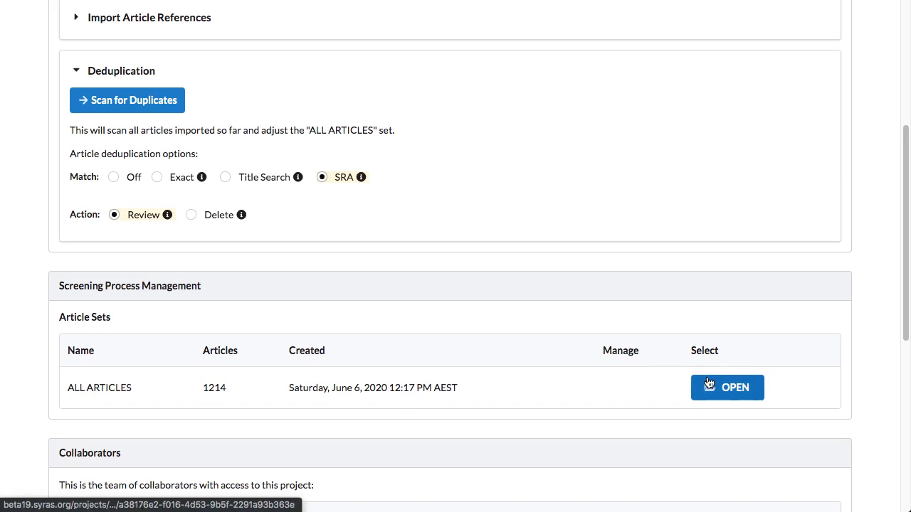
left_click(709, 387)
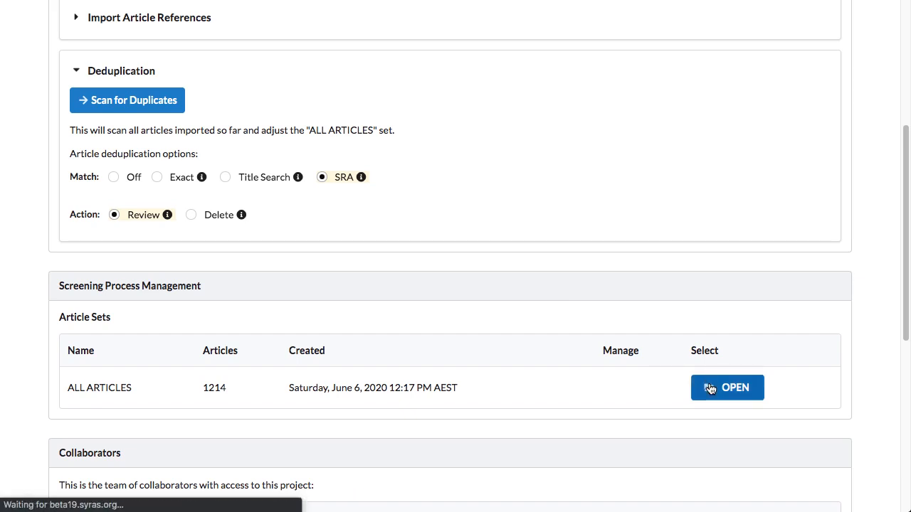